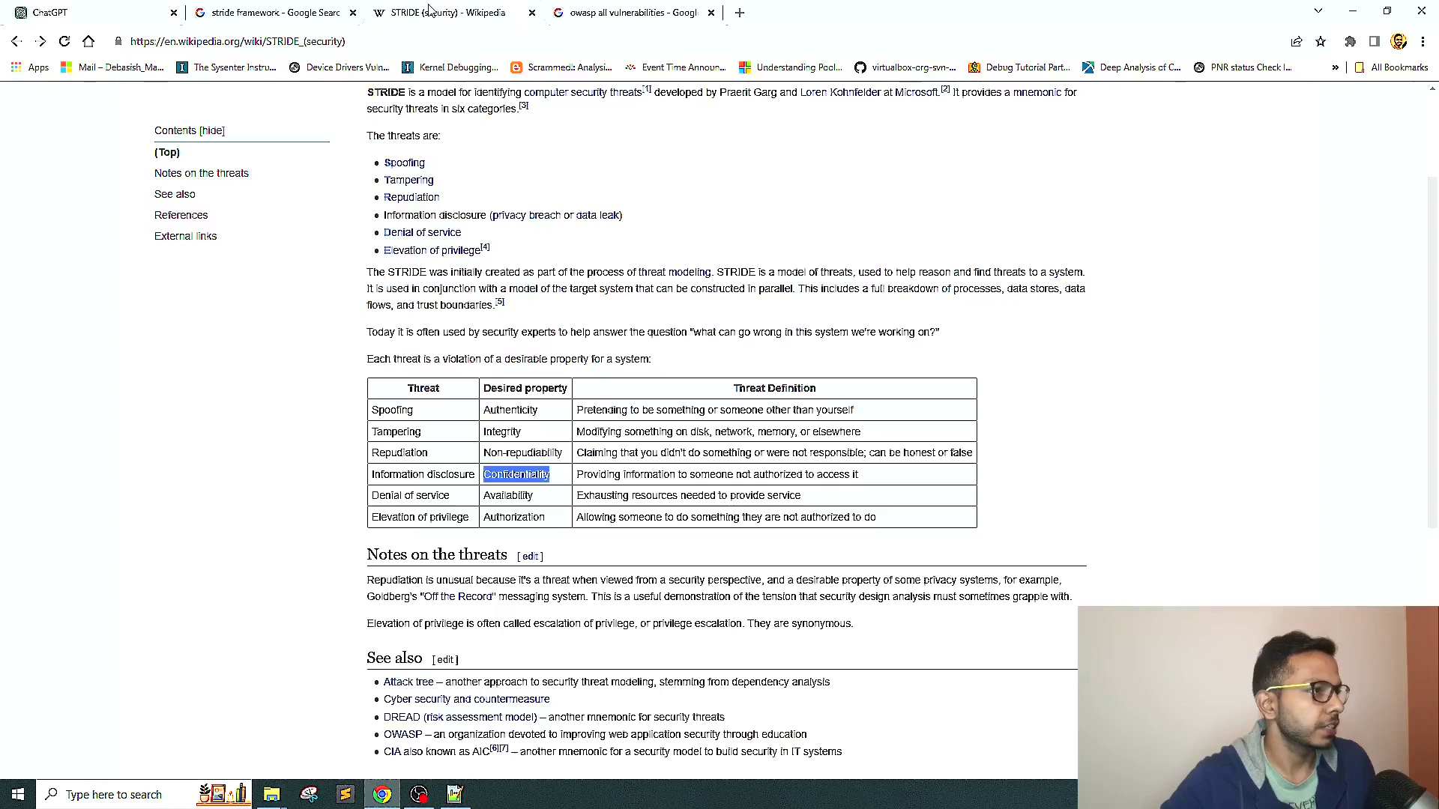
- Review the STRIDE (security) Wikipedia article and its threats, from Spoofing to Elevation of privilege
left_click(433, 11)
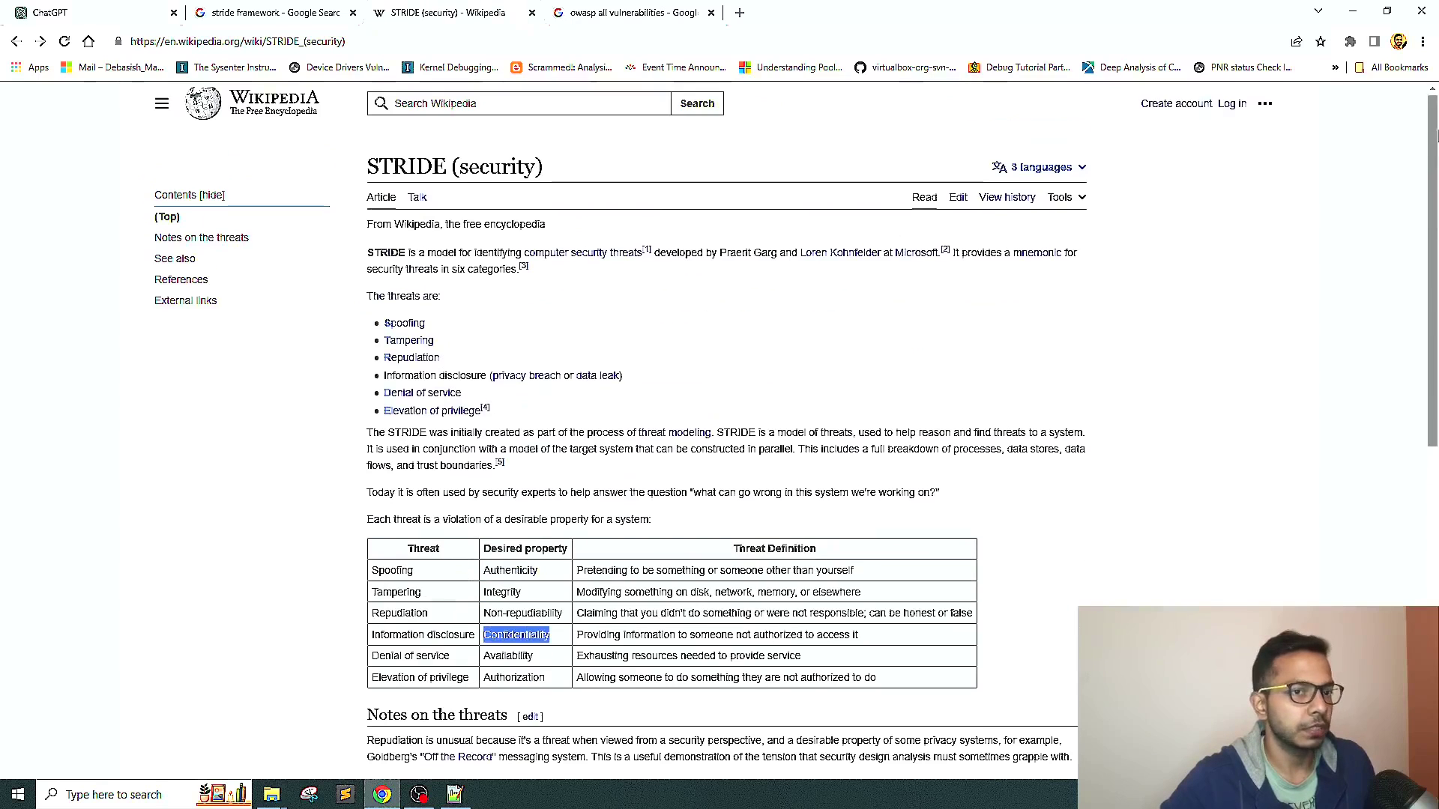
scroll(1436, 227, "up", 3)
left_click(382, 164)
left_click_drag(382, 163, 681, 164)
left_click(679, 163)
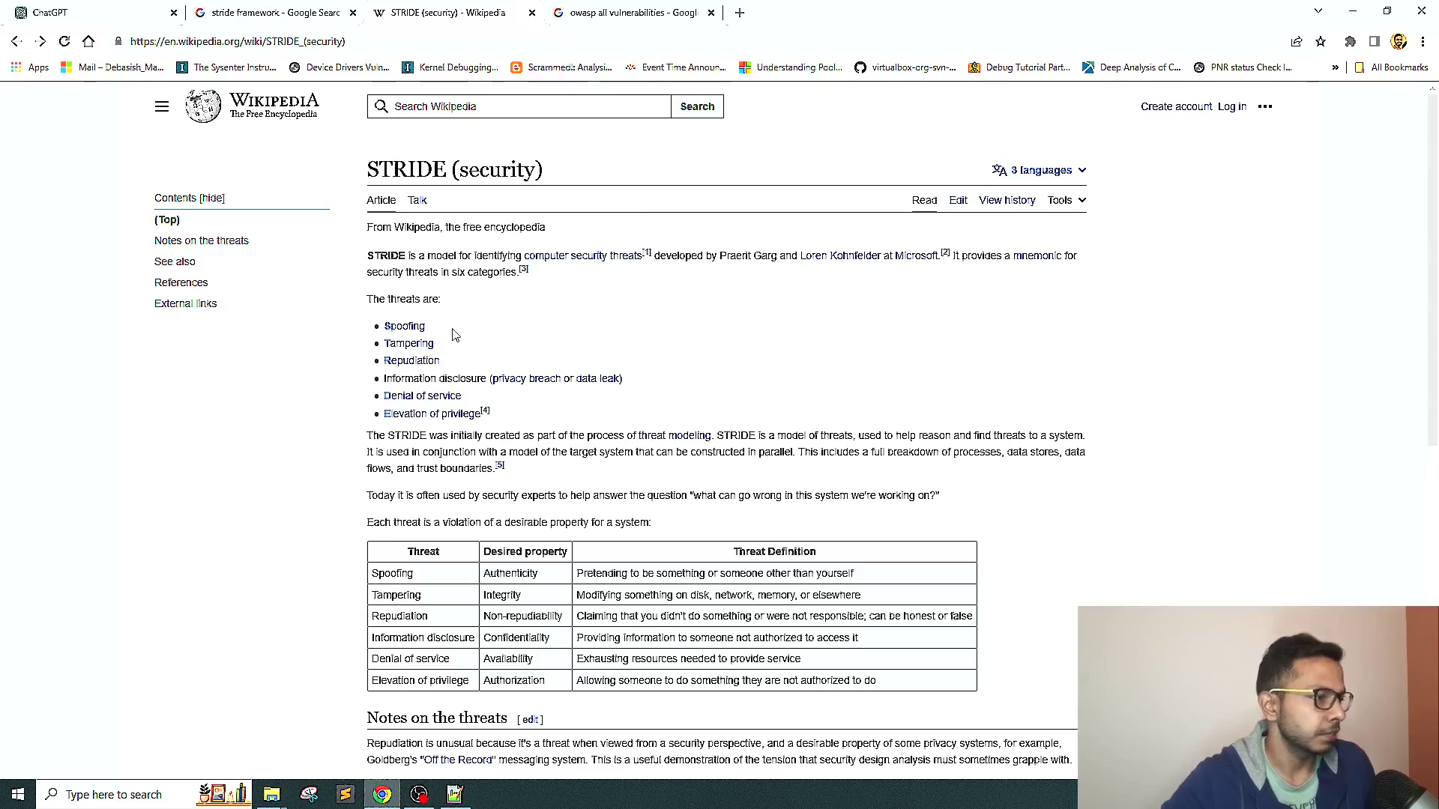
scroll(1342, 201, "down", 3)
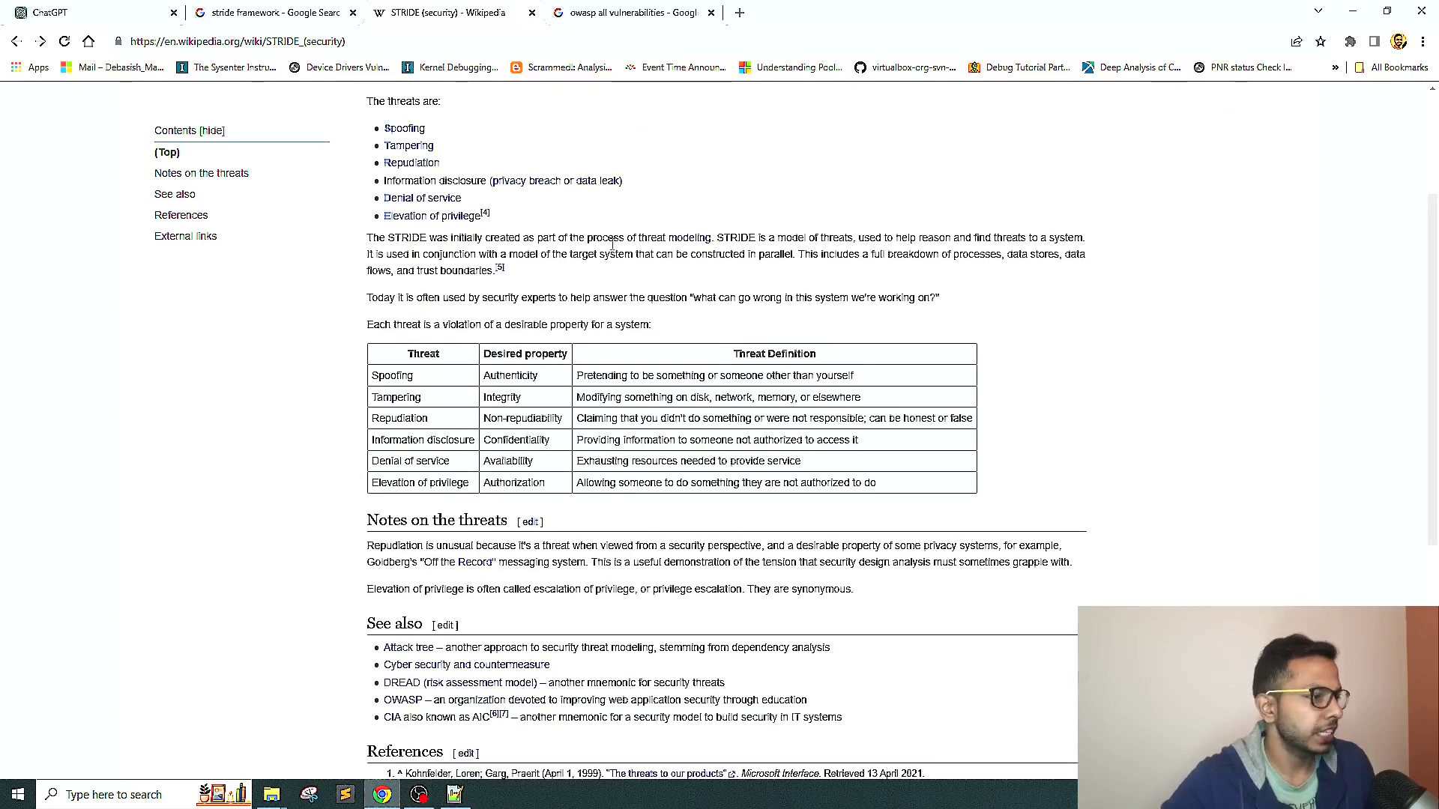
double_click(403, 378)
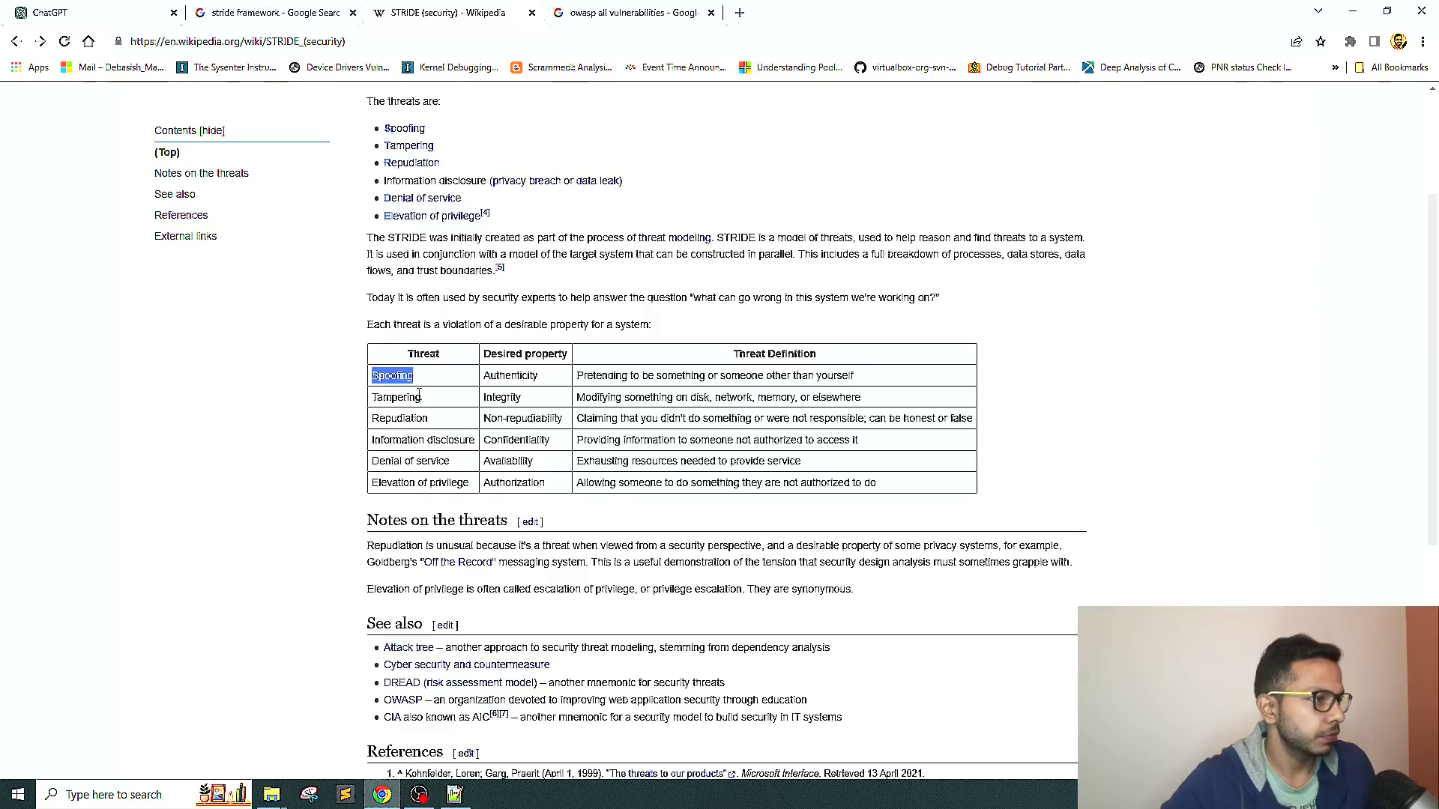
left_click_drag(377, 398, 471, 398)
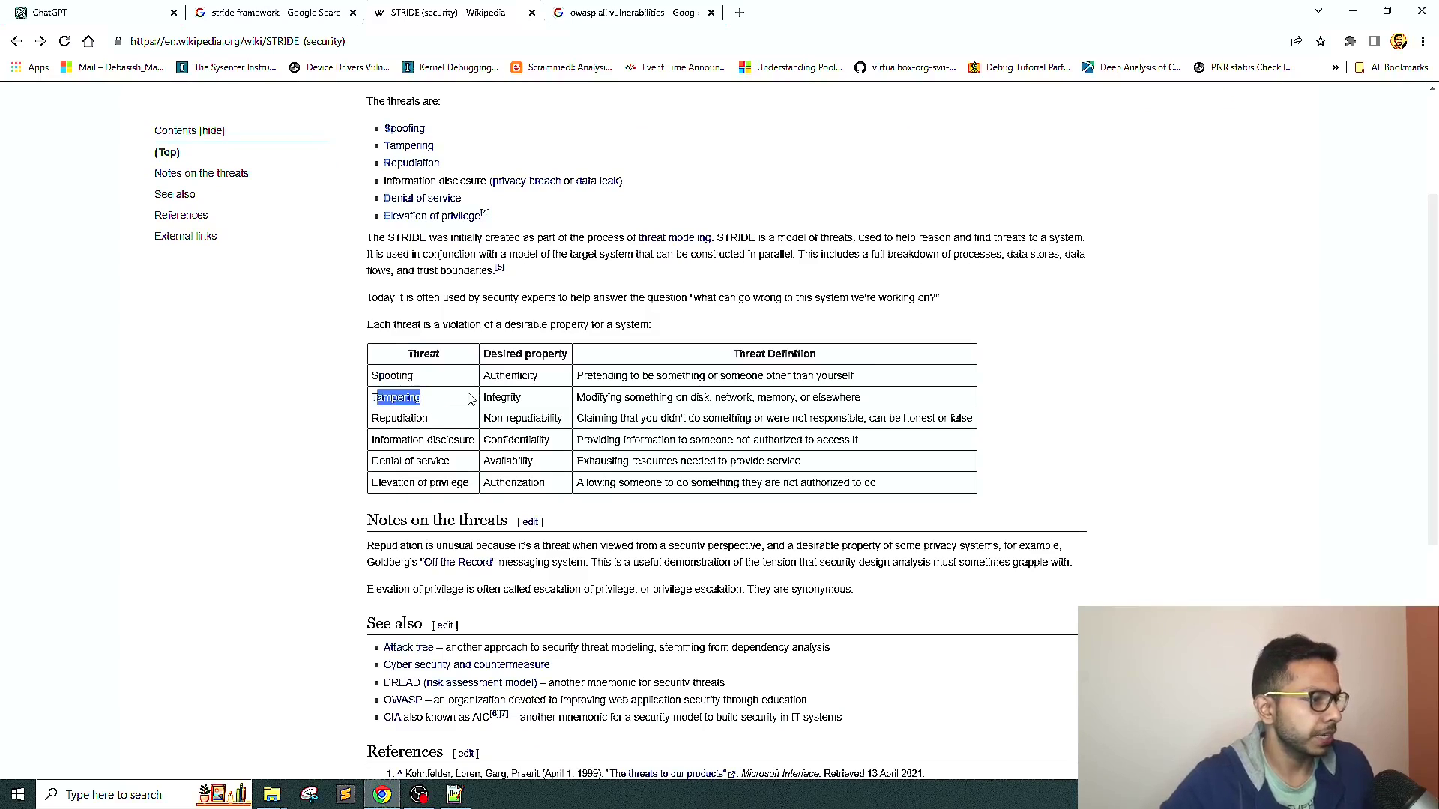
left_click_drag(374, 440, 460, 441)
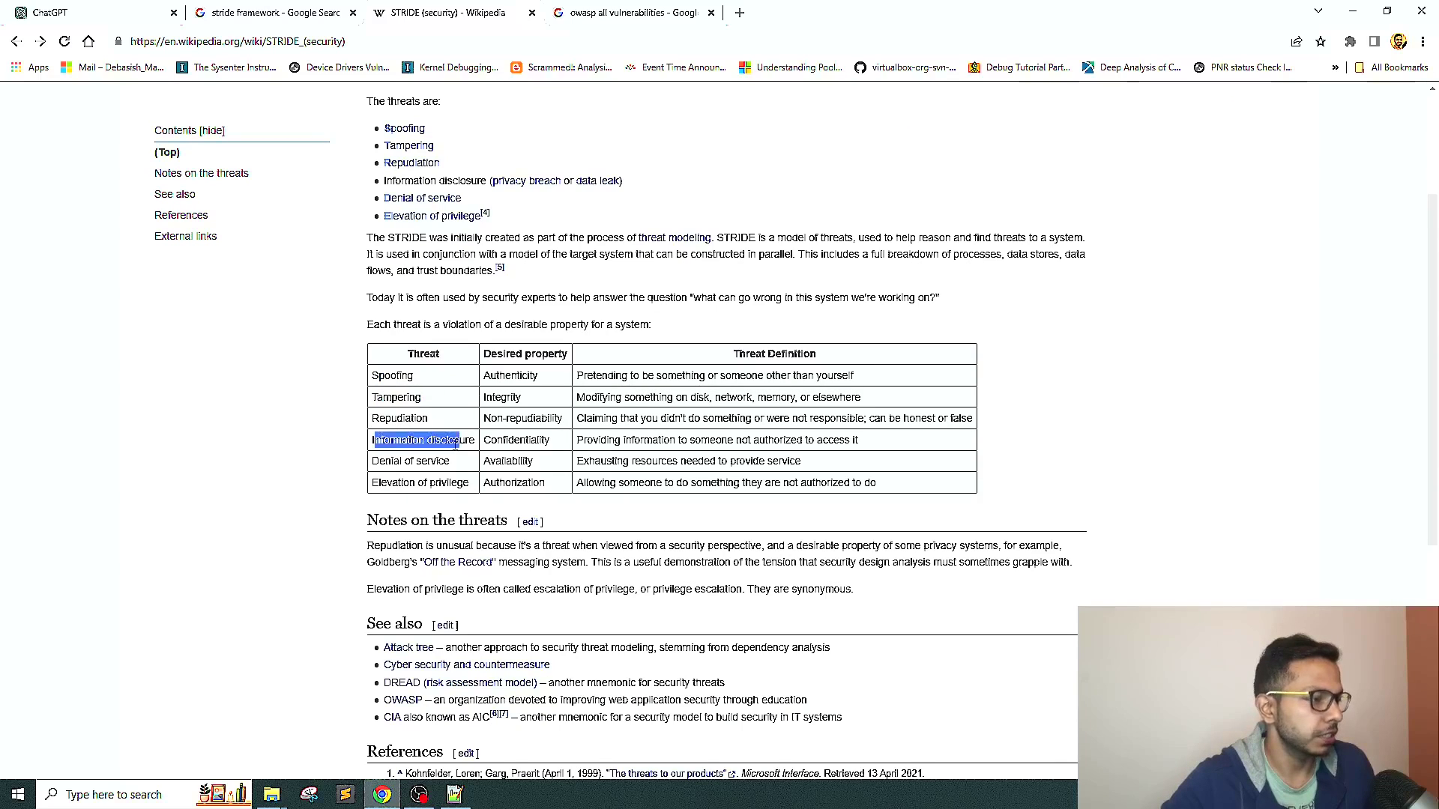
left_click_drag(373, 461, 453, 462)
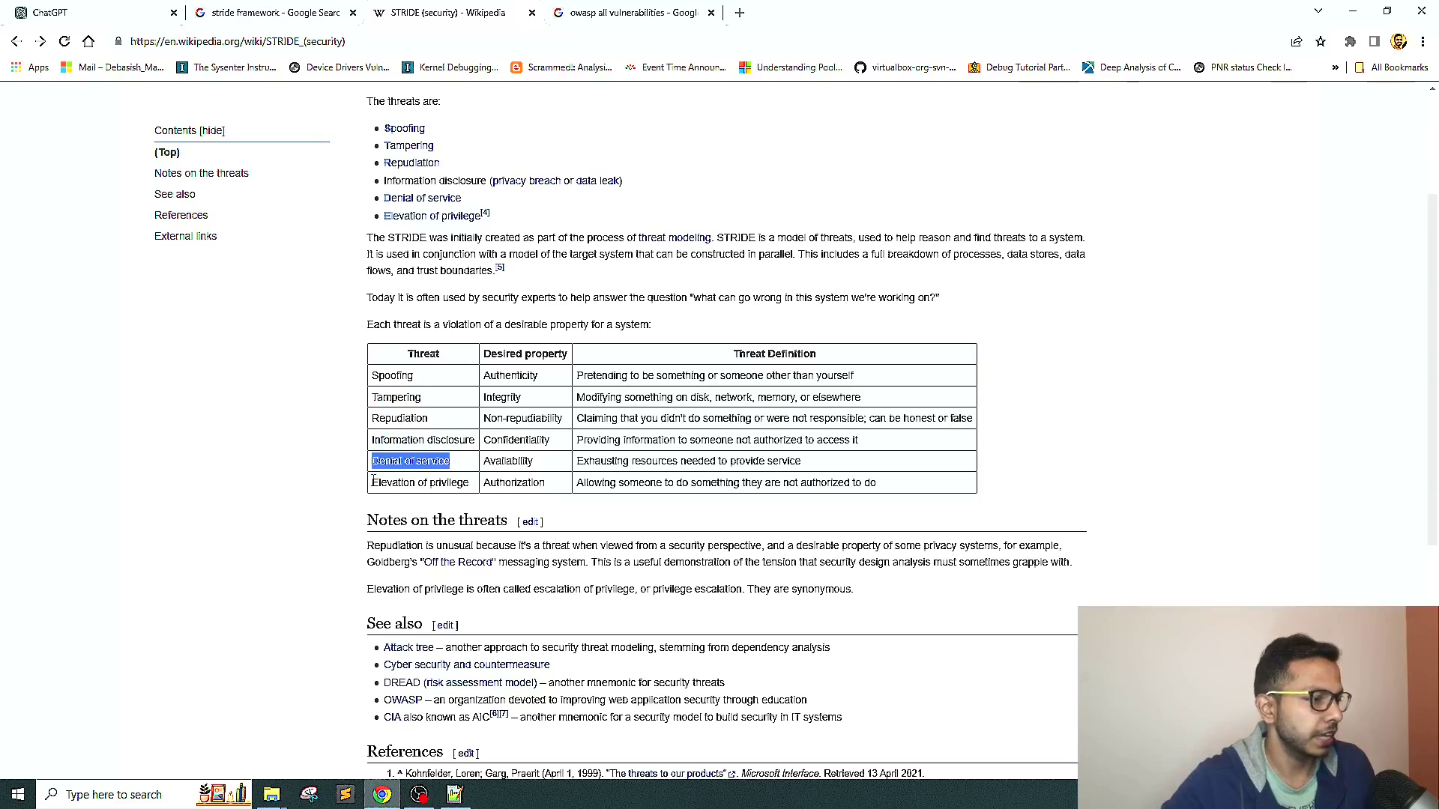
left_click_drag(372, 483, 470, 483)
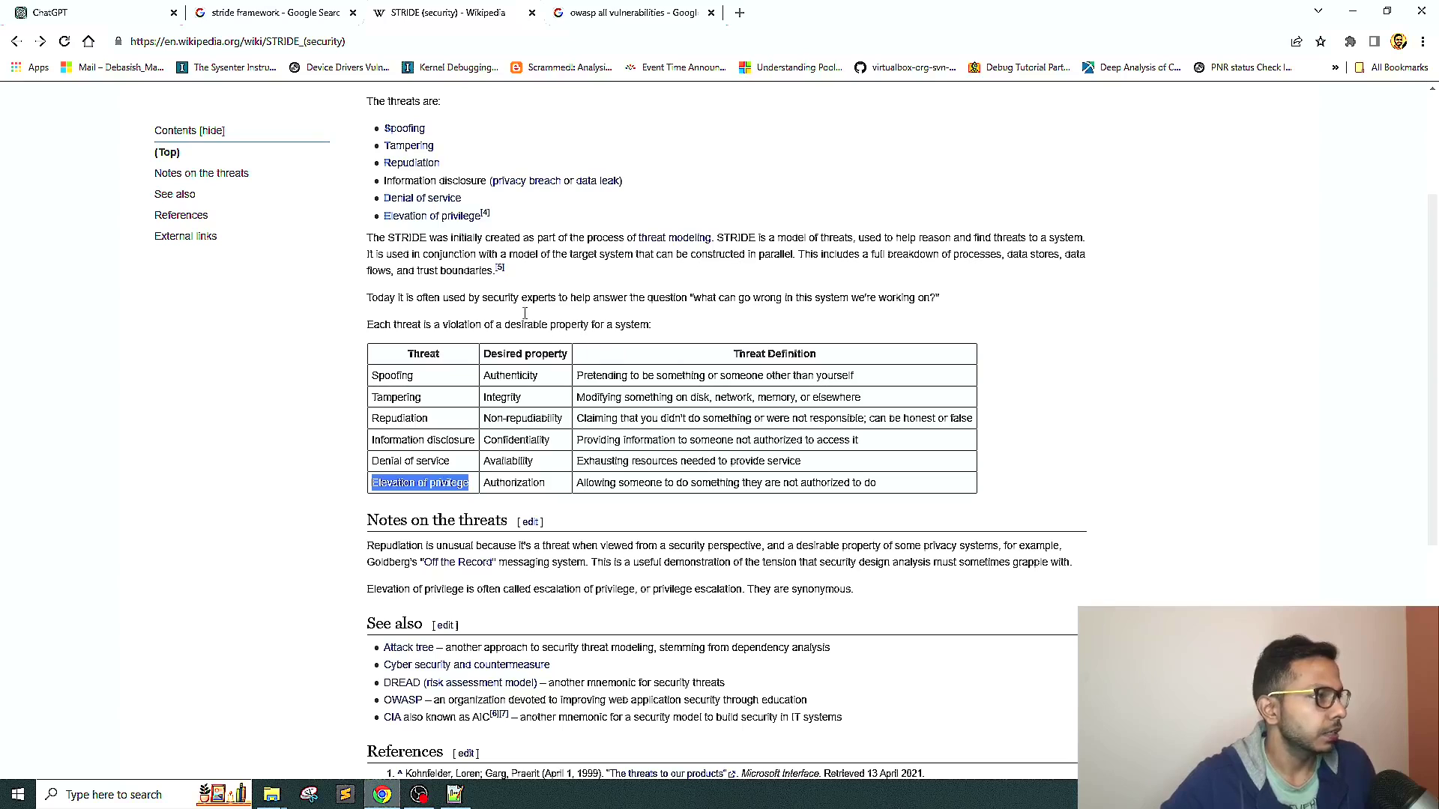
- Copy the security-professional role prompt from the Notepad++ notes and send it to ChatGPT
left_click(114, 9)
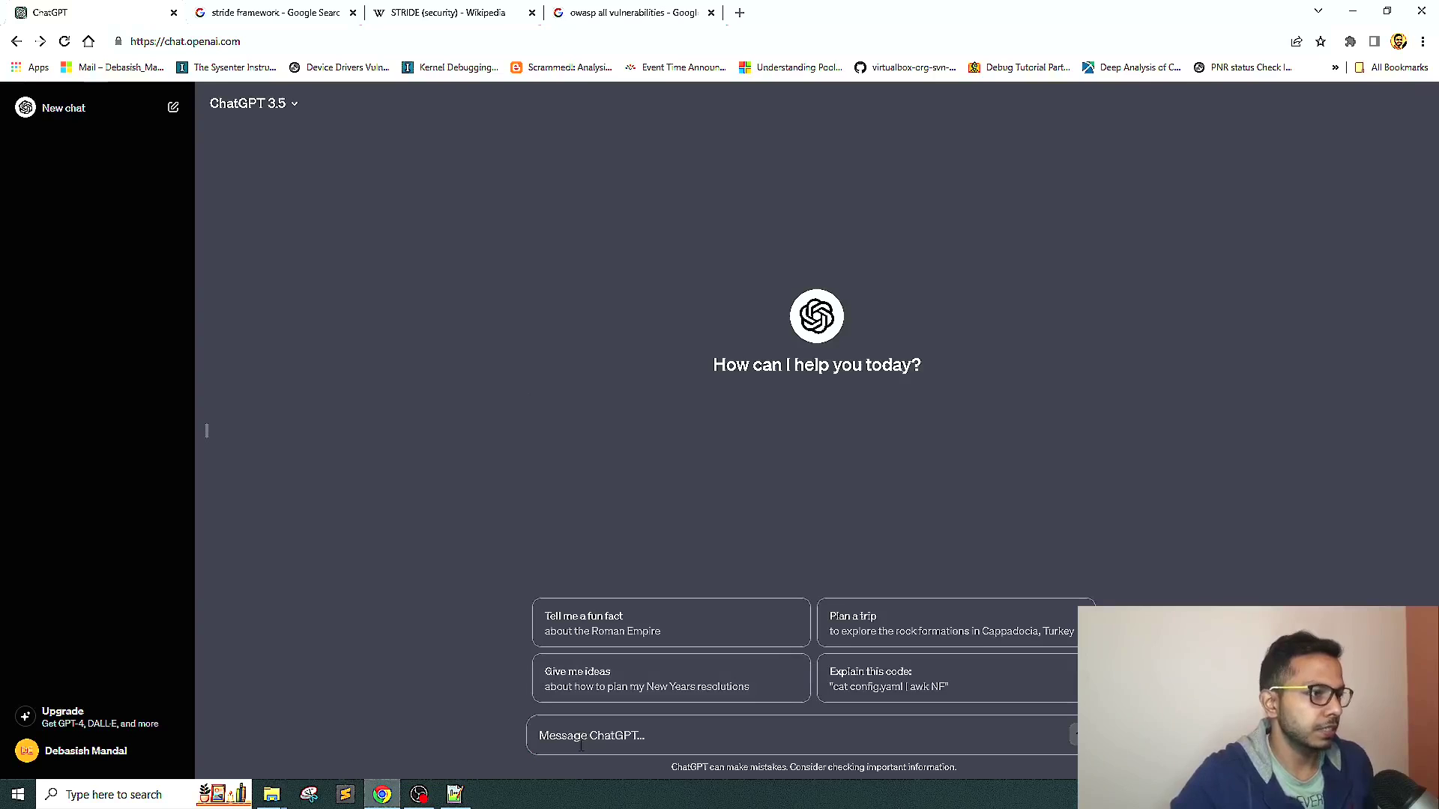
mouse_move(465, 800)
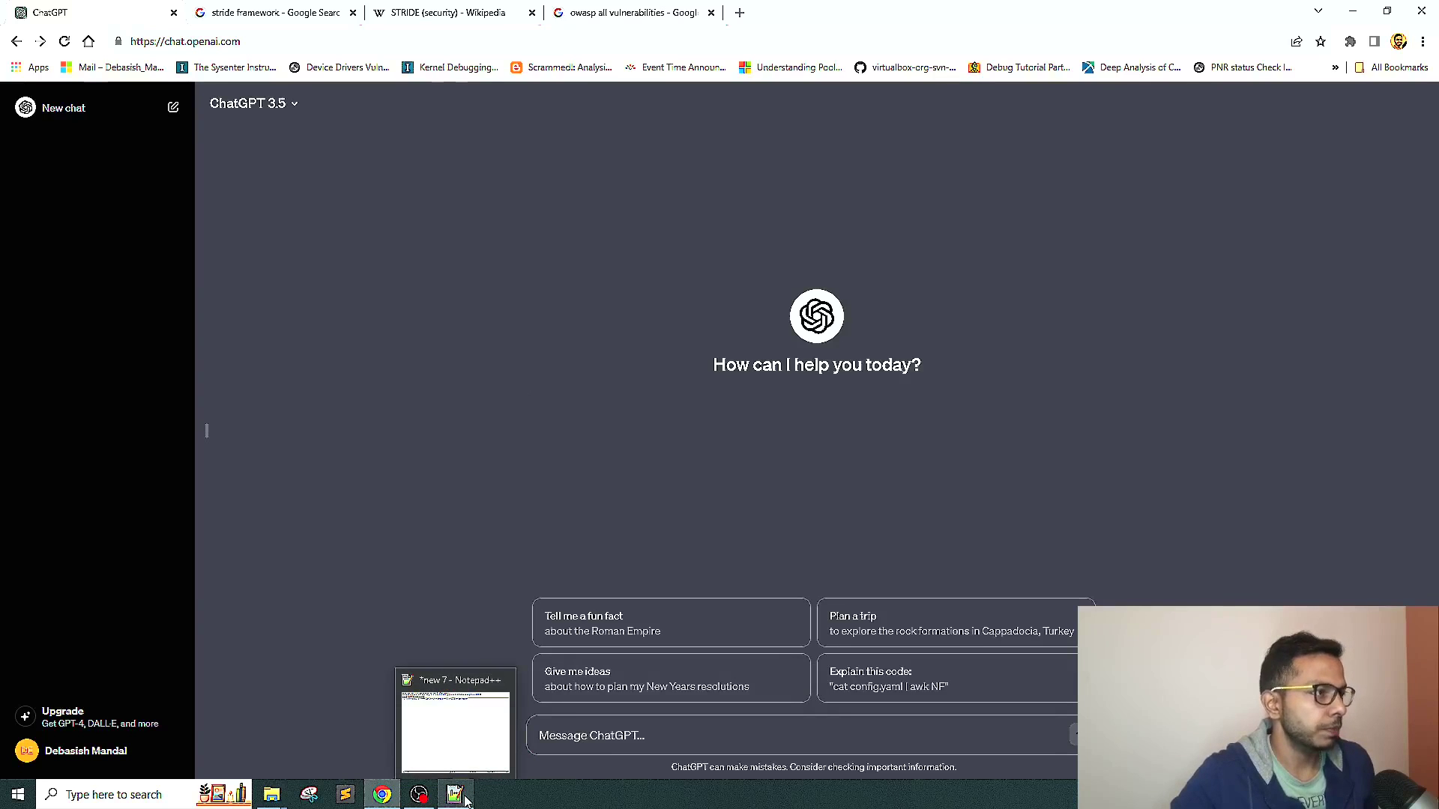
left_click(455, 794)
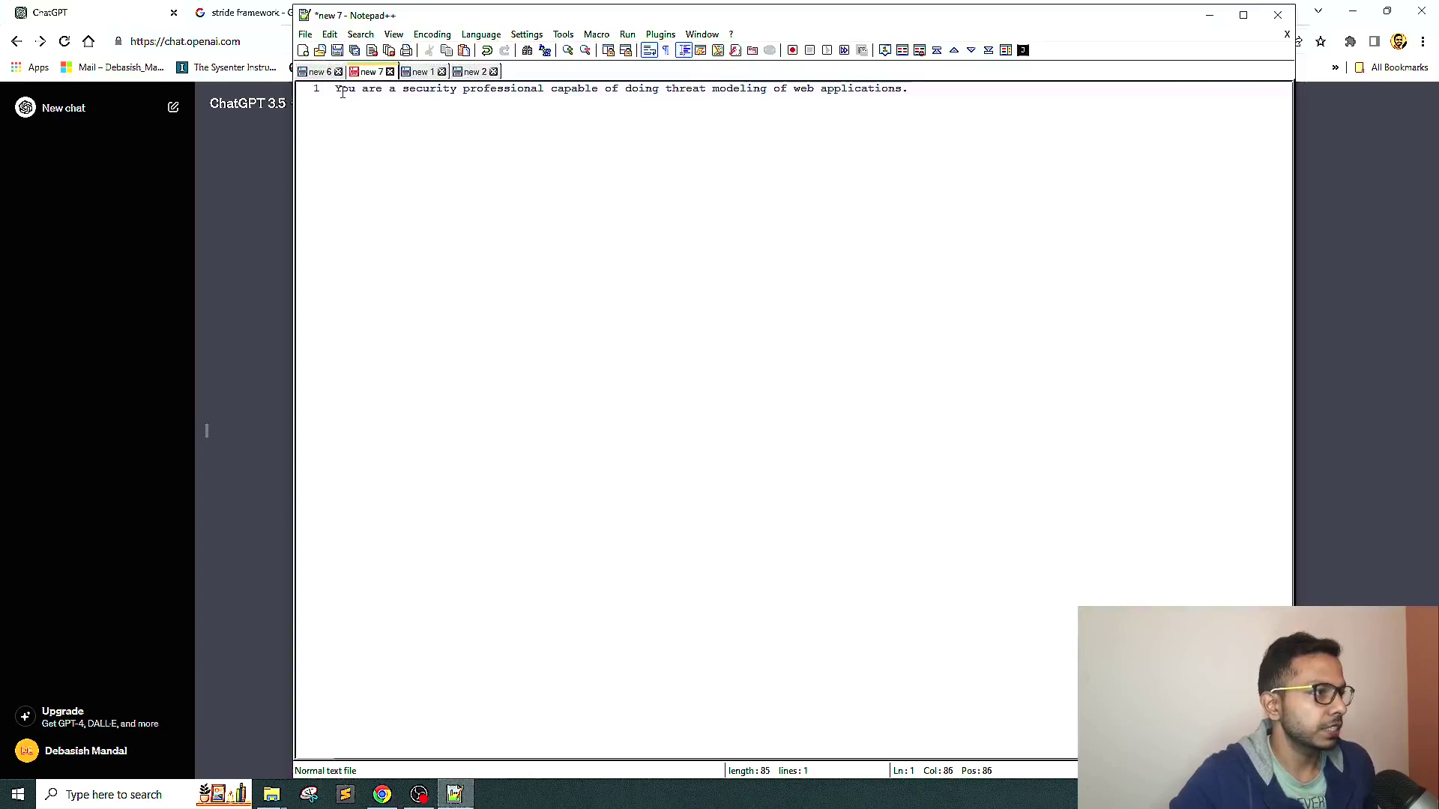
left_click_drag(335, 91, 987, 111)
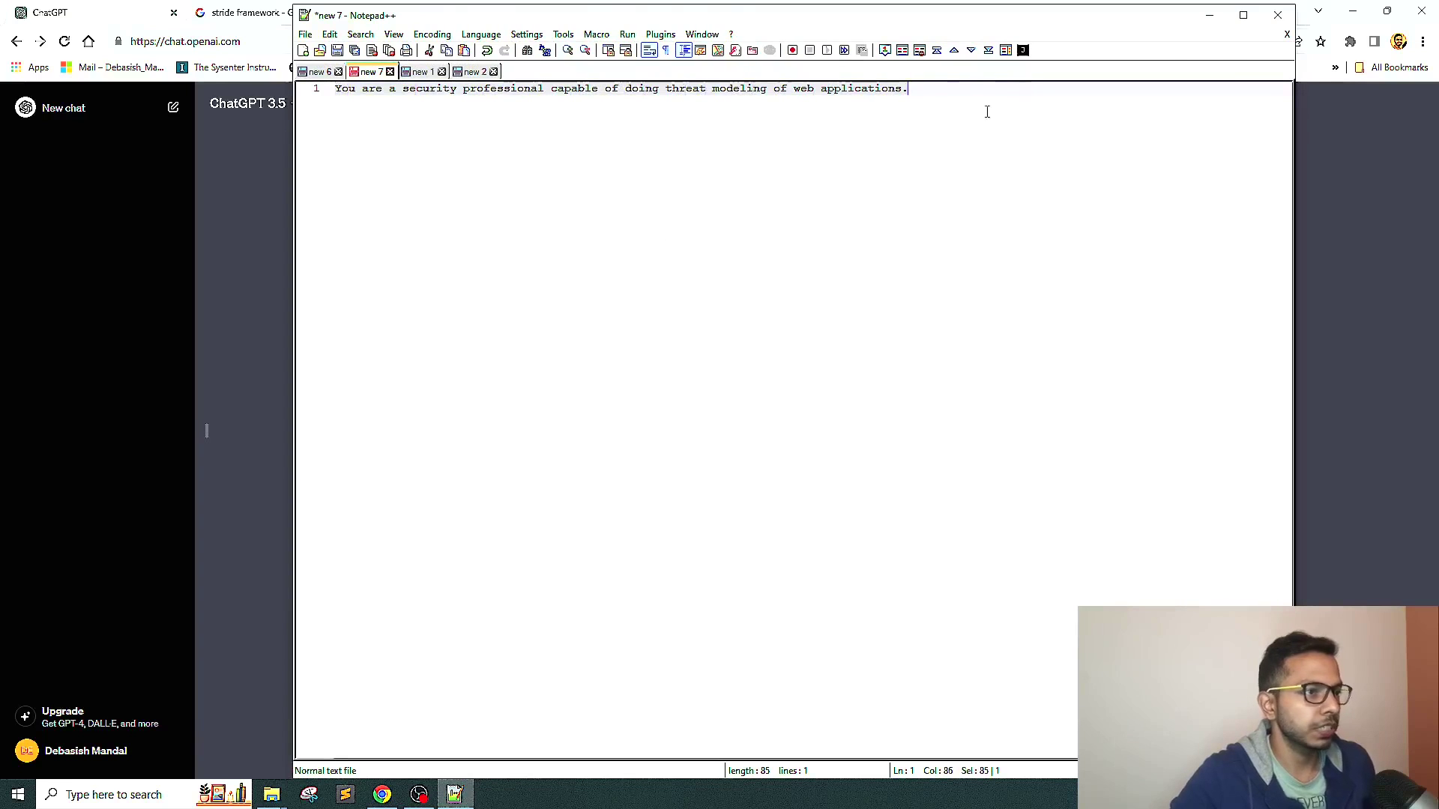
key("ctrl+c")
left_click(219, 404)
left_click(635, 735)
key("ctrl+v")
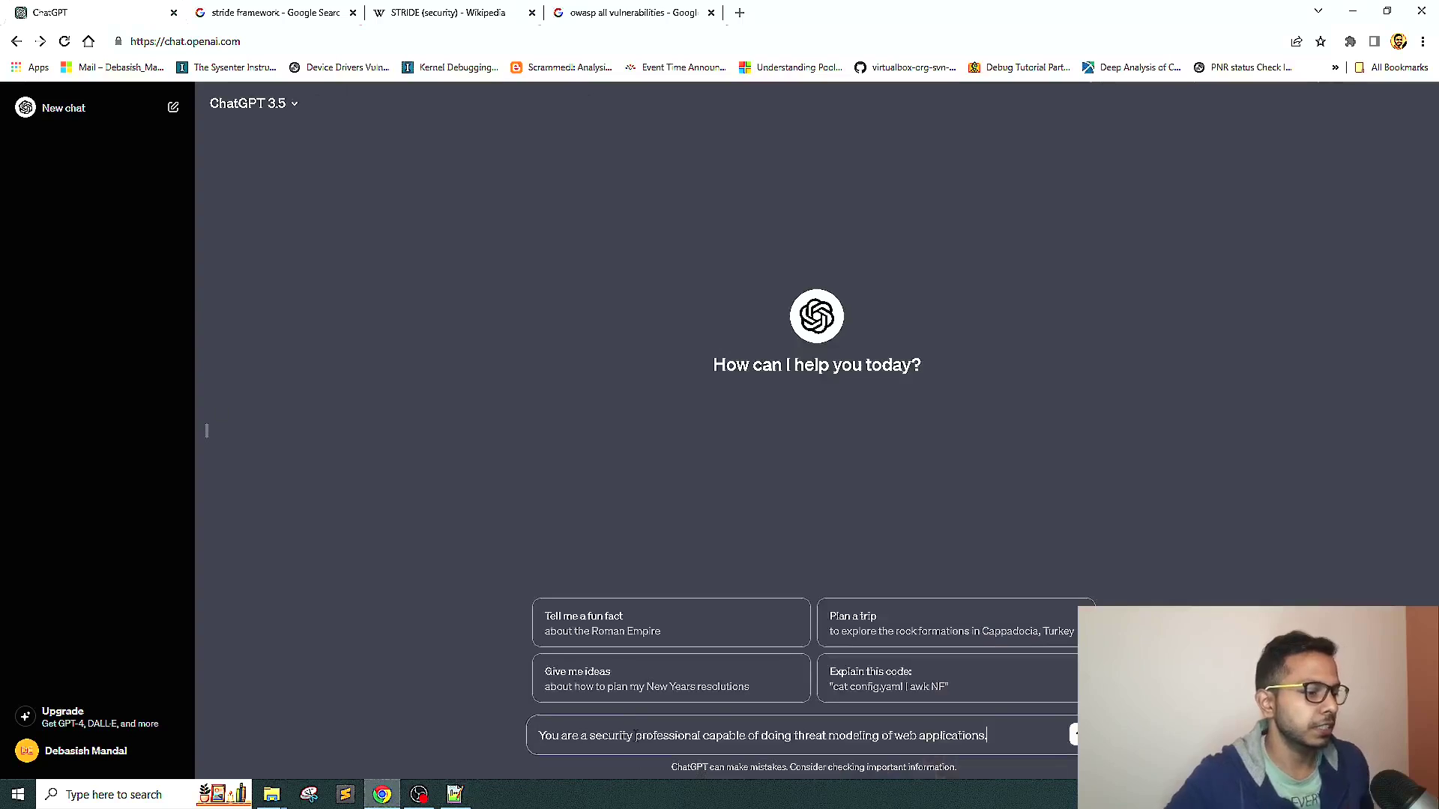
key("Return")
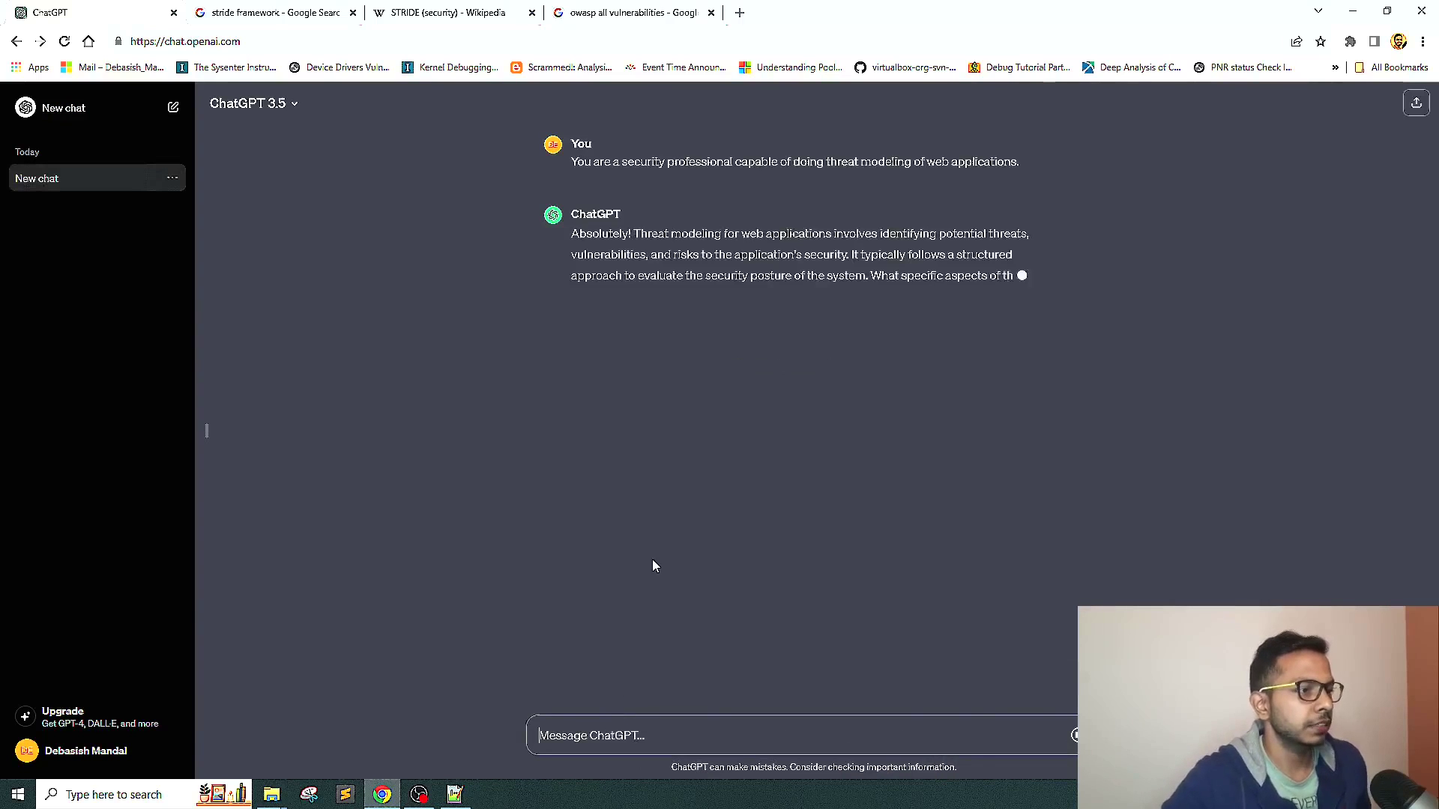
left_click(455, 795)
- Review the threat-modeling request and the first use cases in the Notepad++ notes
left_click(431, 73)
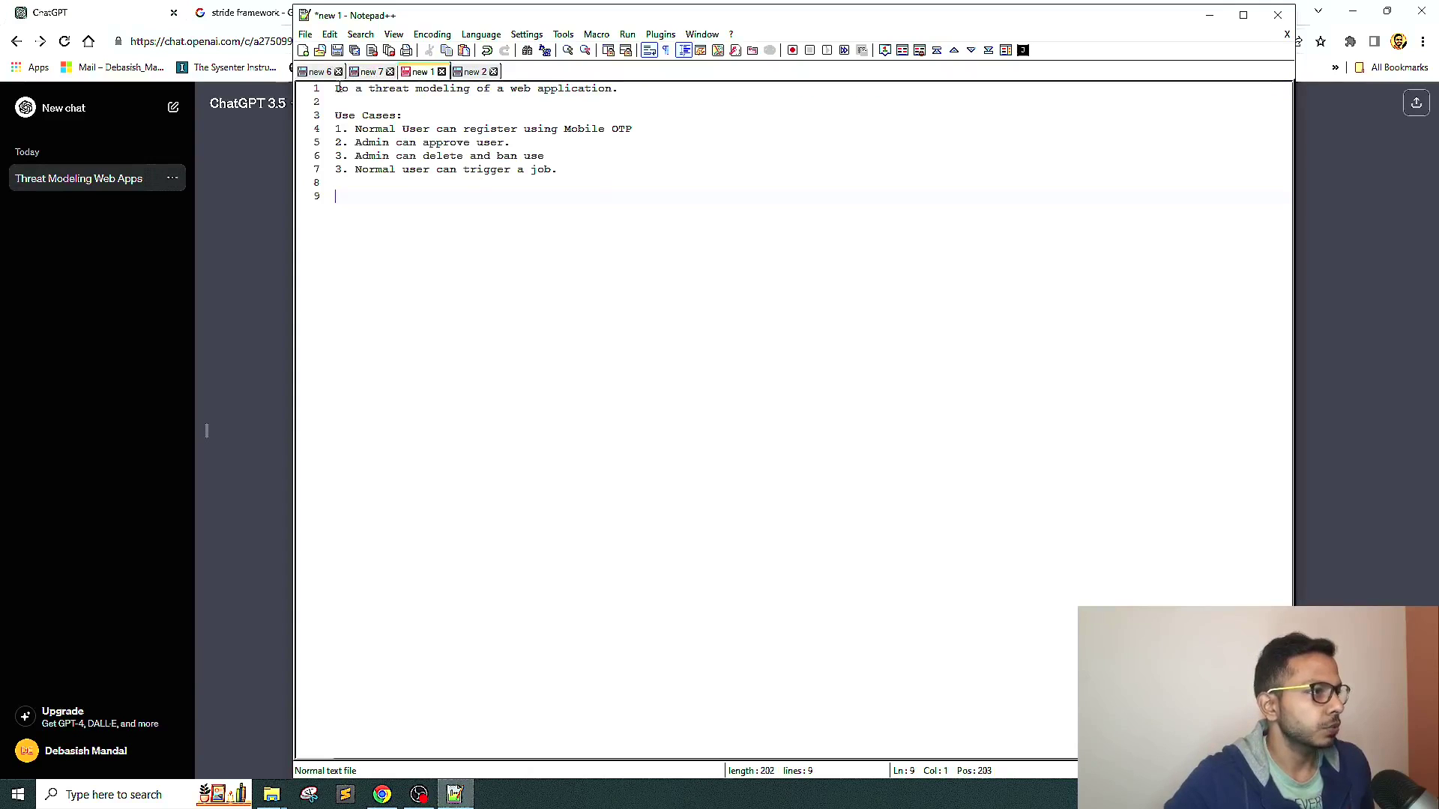
left_click_drag(335, 89, 657, 85)
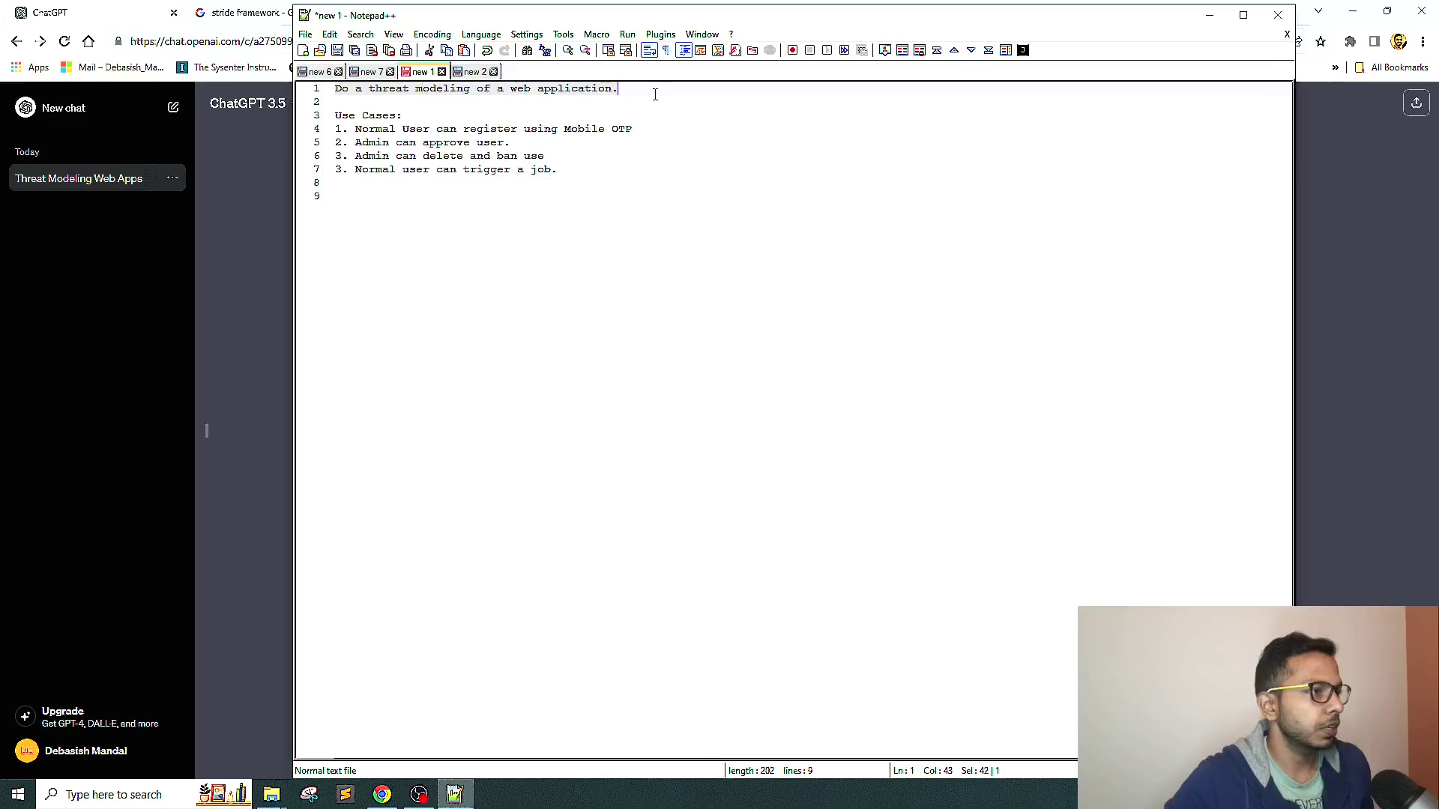
key("Down")
key("Down")
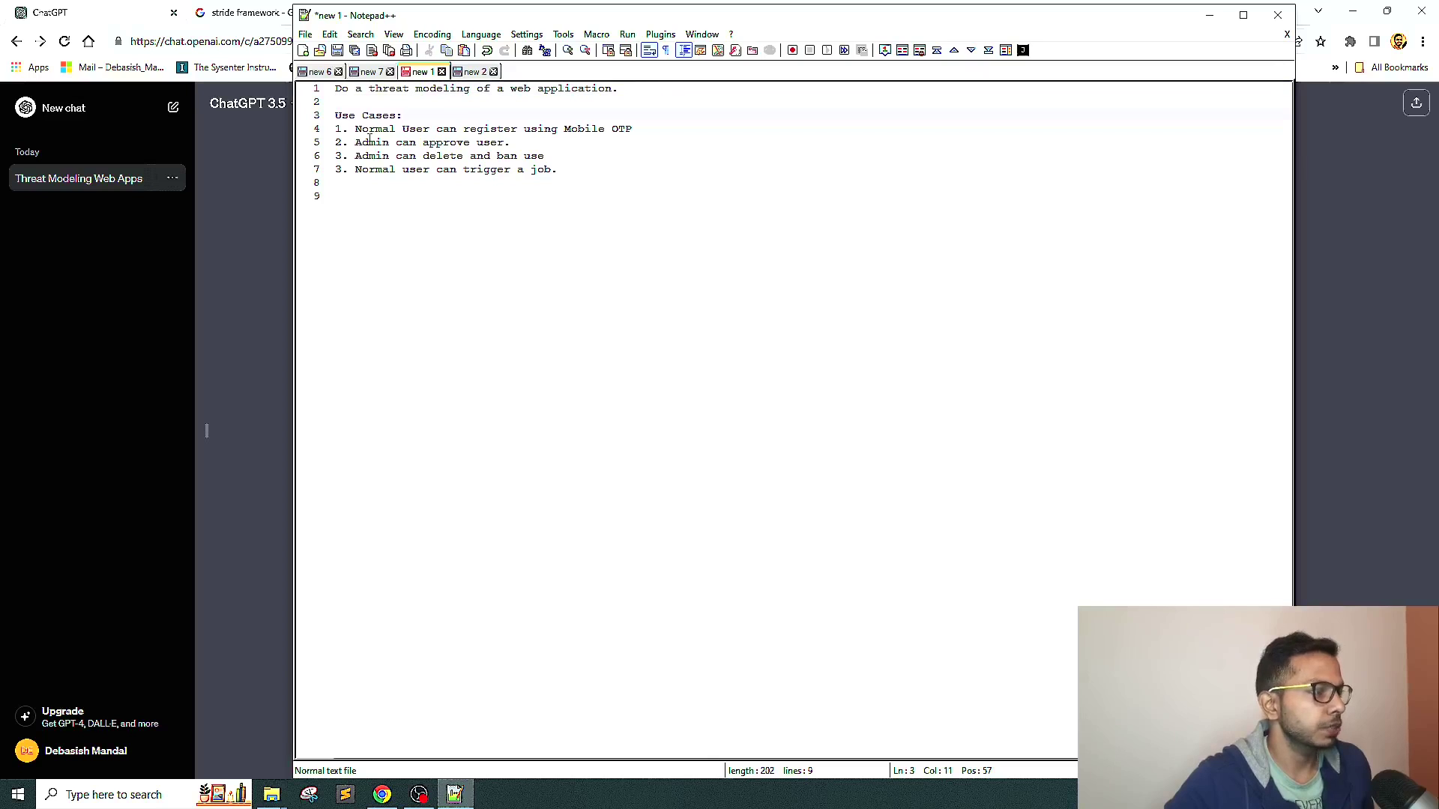
left_click_drag(356, 129, 632, 128)
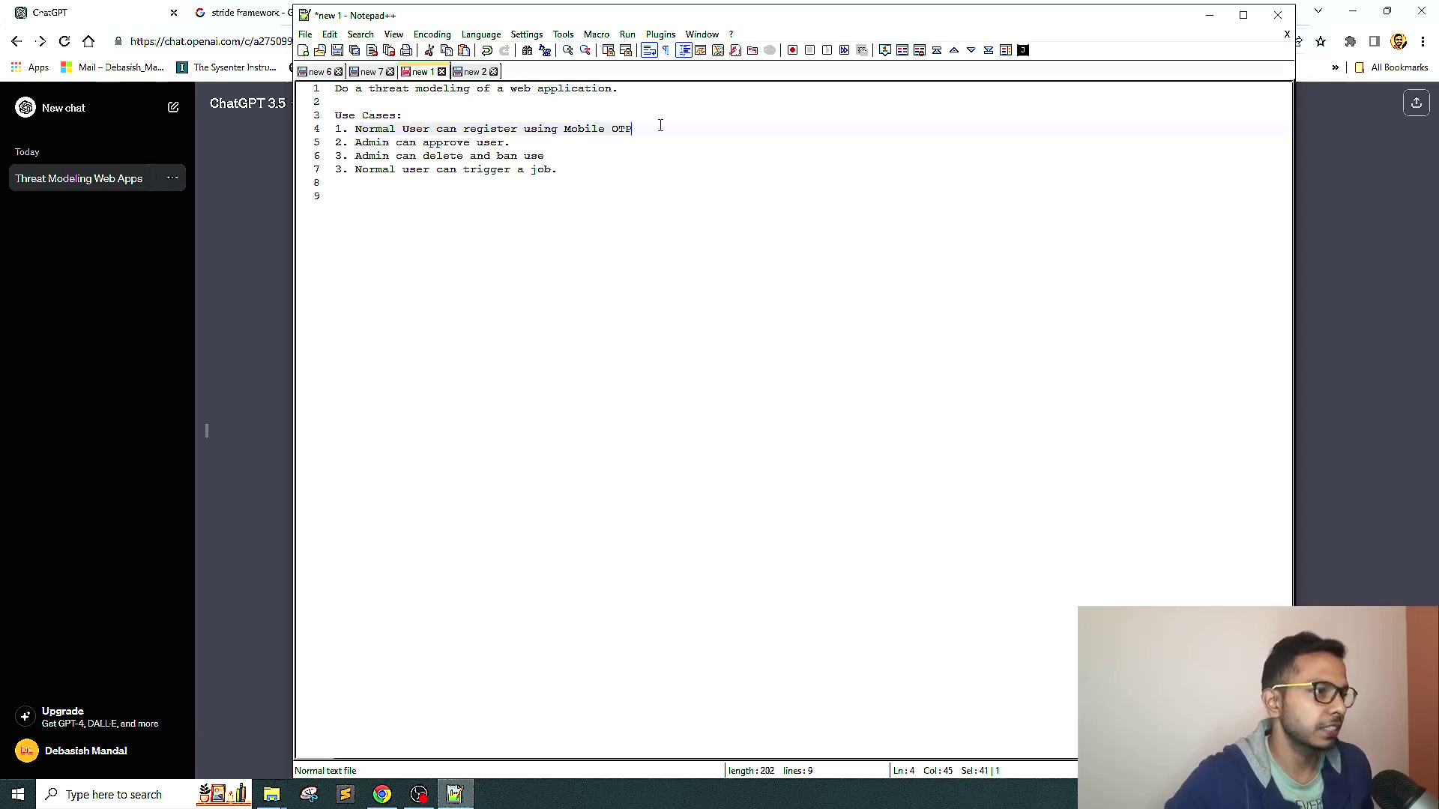
left_click(524, 130)
left_click(633, 129)
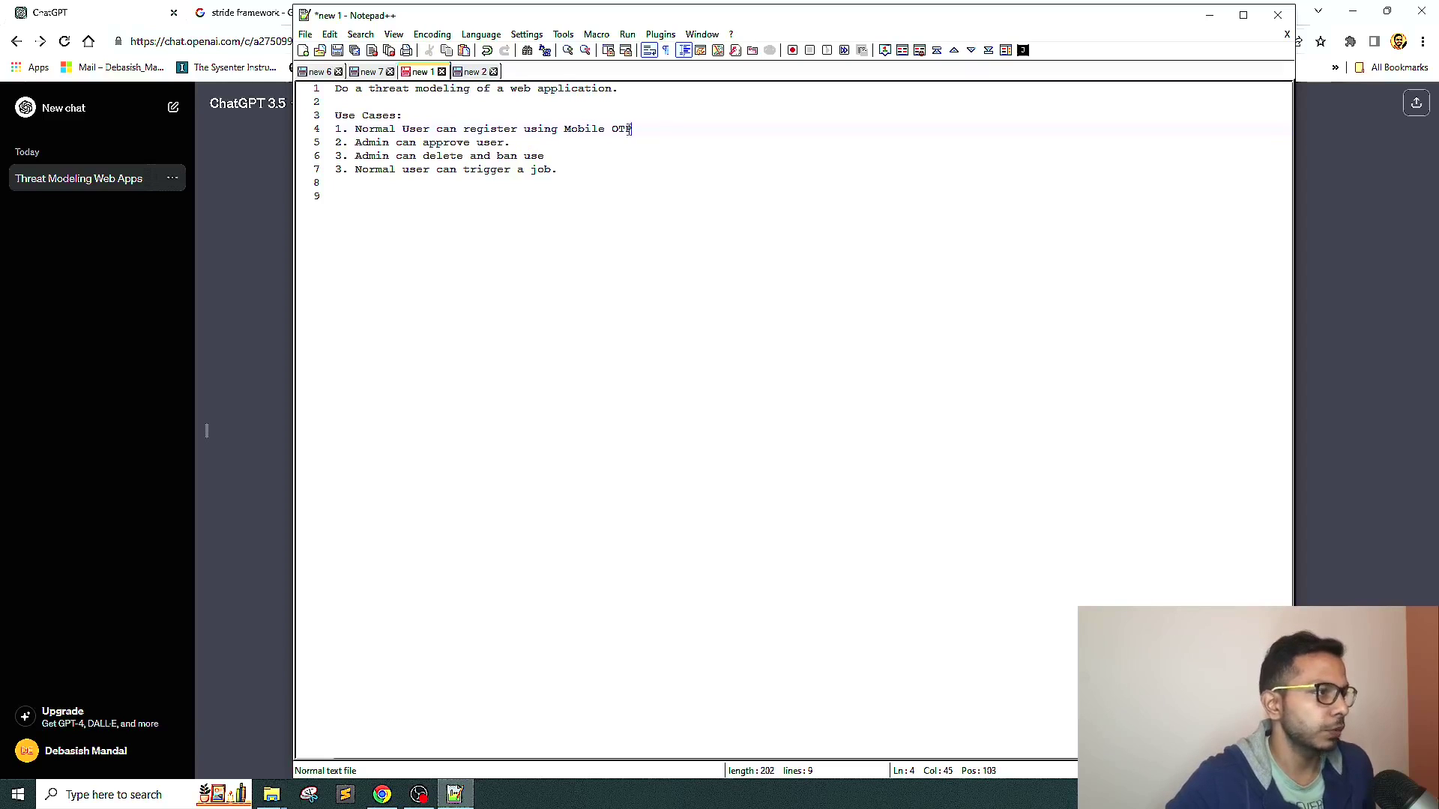
left_click_drag(354, 142, 569, 142)
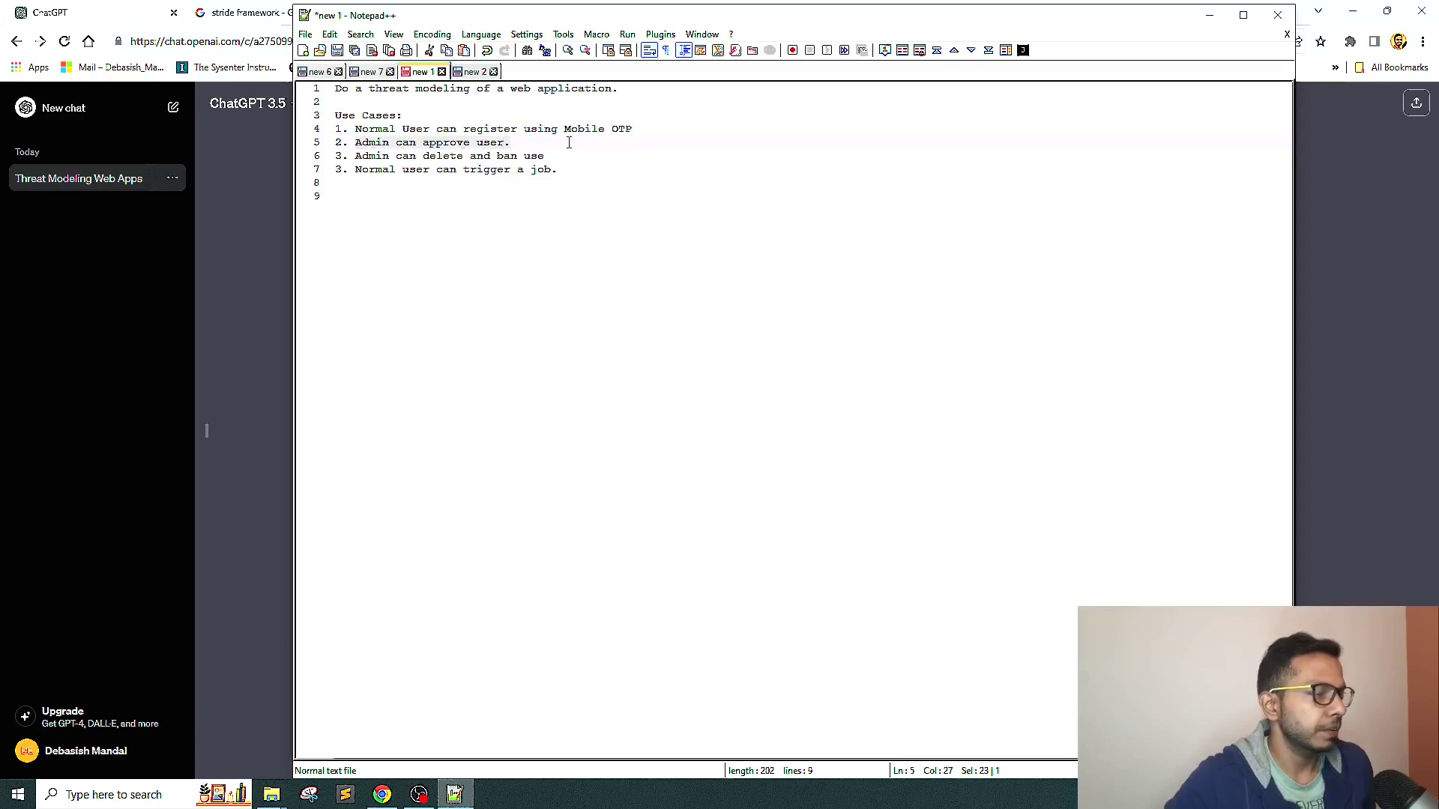
left_click_drag(353, 157, 587, 158)
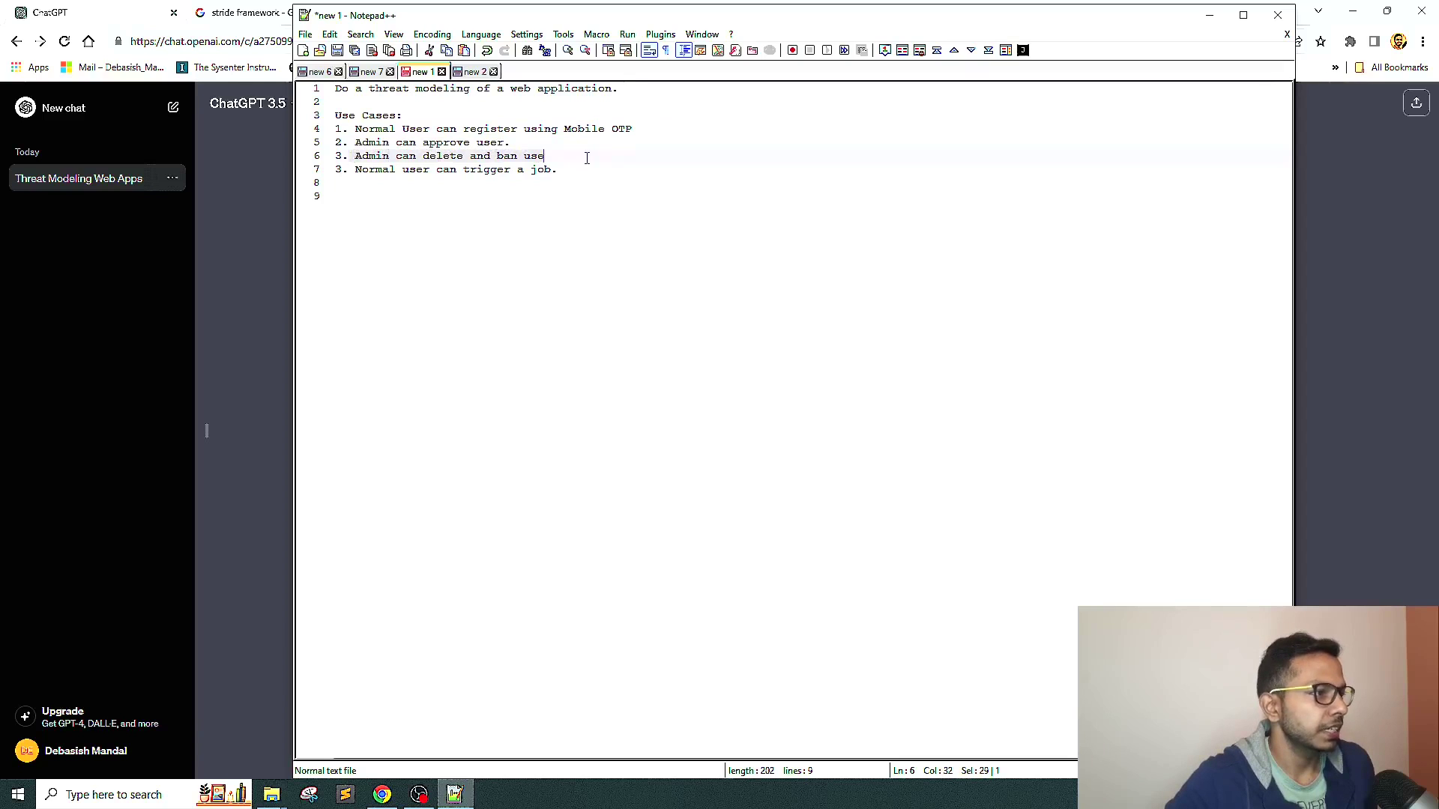
- Correct 'ban use' to 'ban user' and renumber the job use case on line 7 as 4
left_click(553, 155)
type("r")
left_click(639, 182)
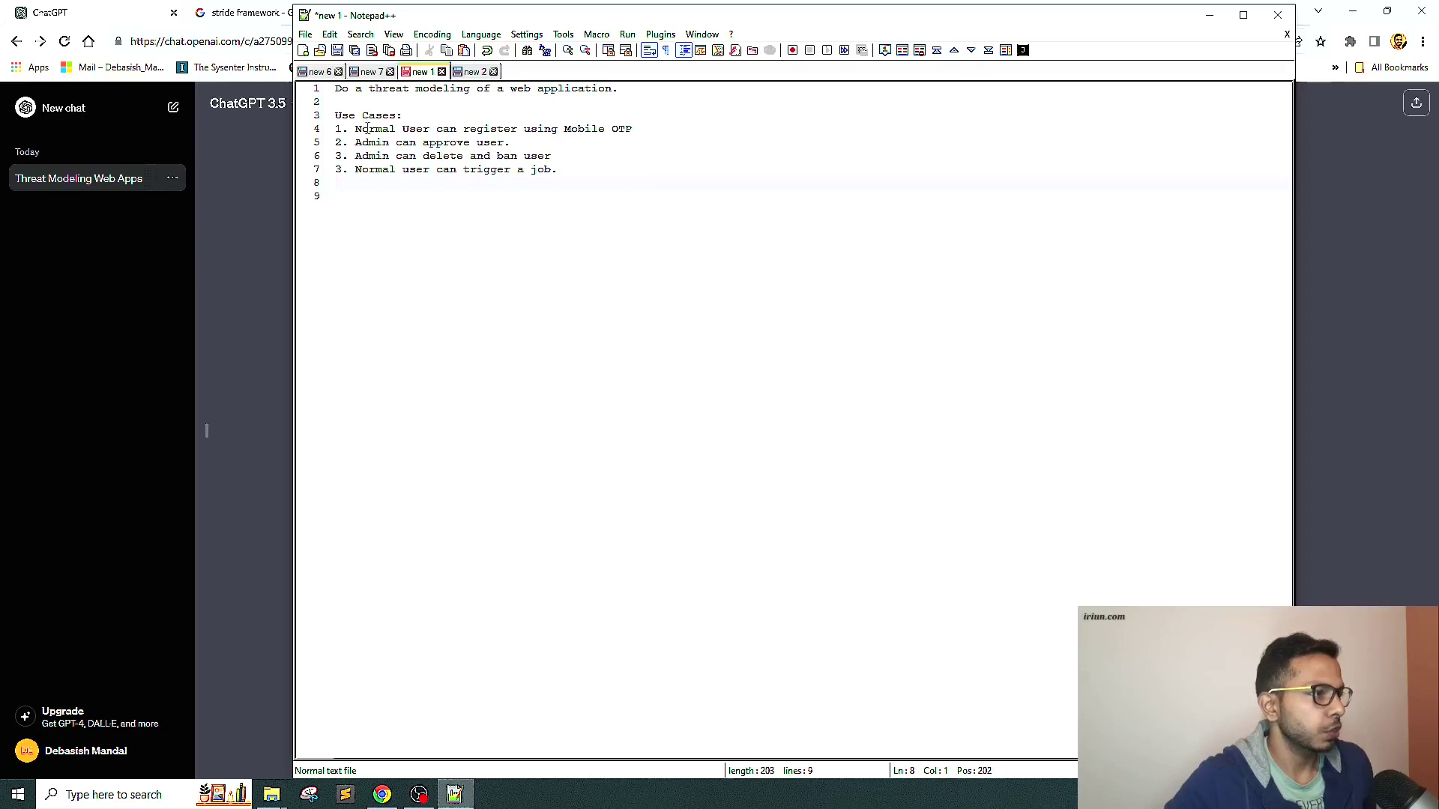
left_click_drag(355, 129, 698, 128)
left_click(581, 184)
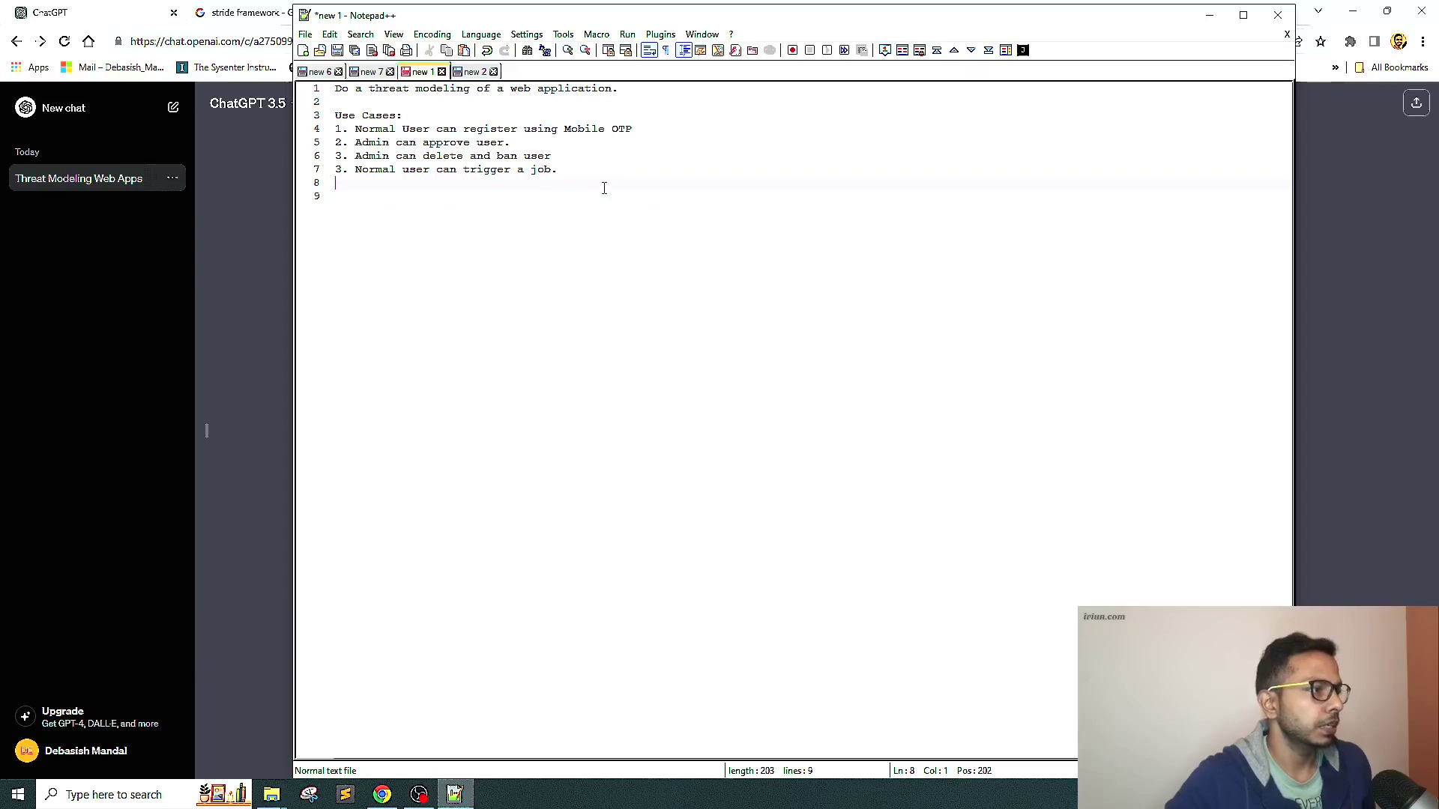
key("Up")
key("Up")
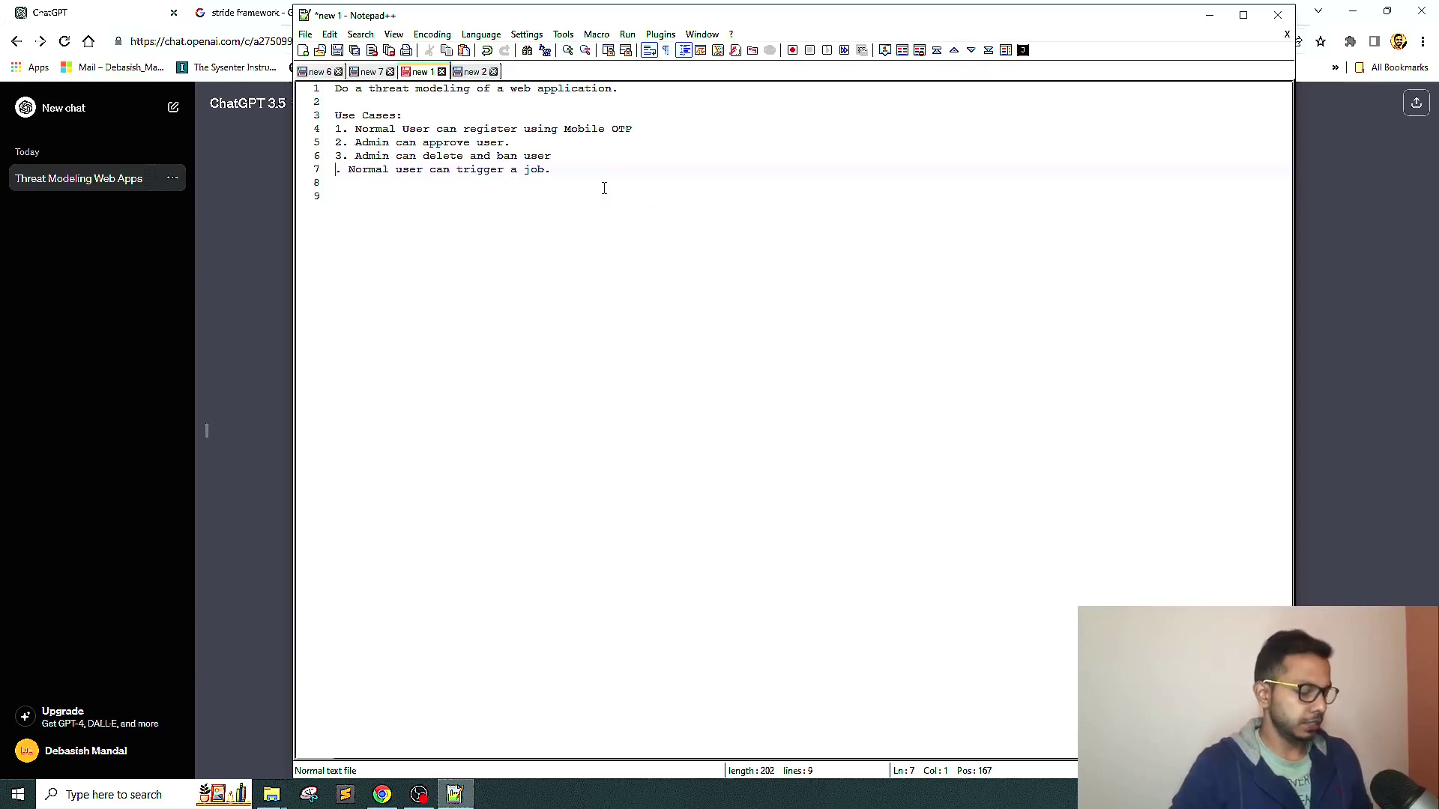
key("Delete")
type("4")
- Type use case 5, 'That job would download PII and save them into S3 bucket.', and select all the text
key("Down")
type("5. ")
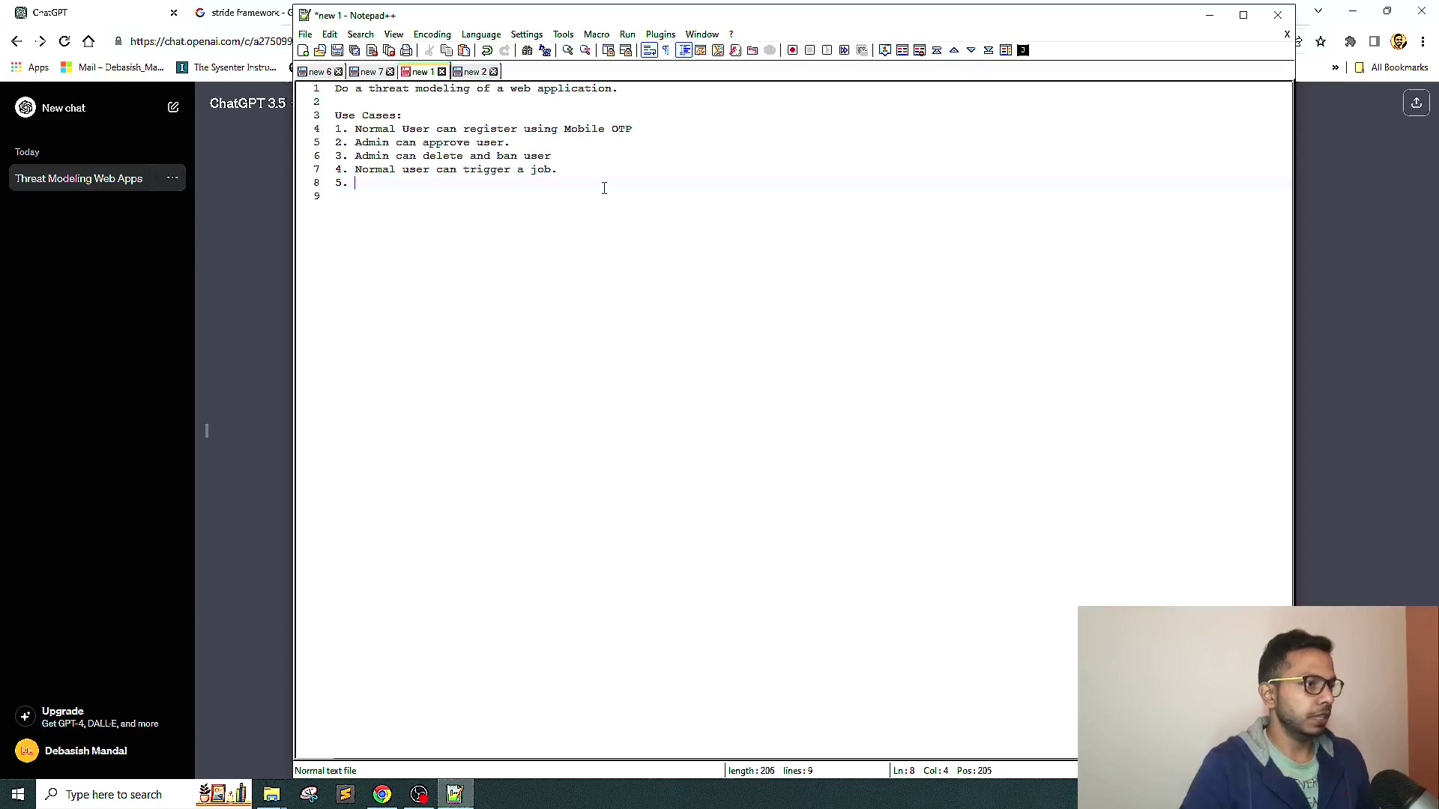
type("That j")
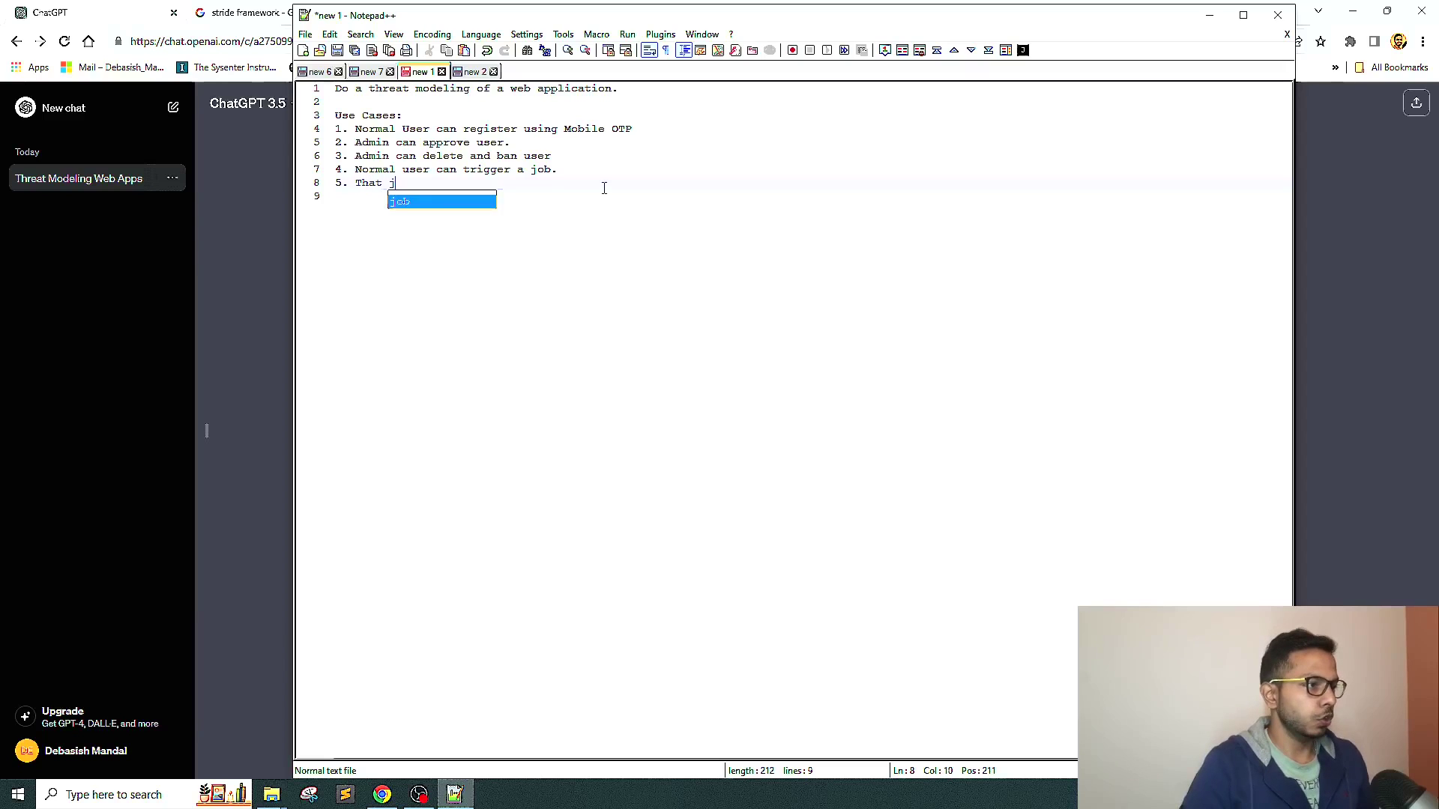
type("ob wo")
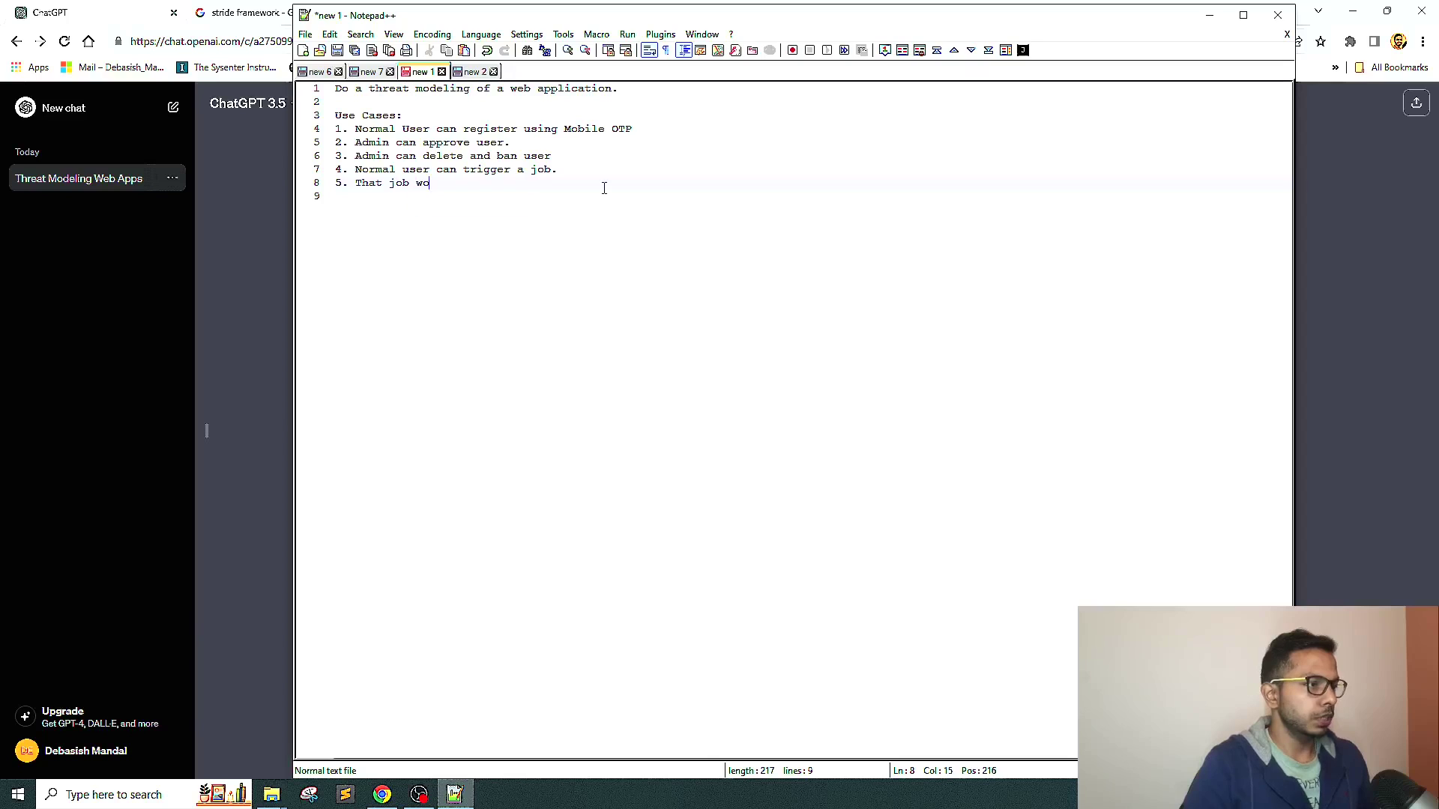
type("uld downl")
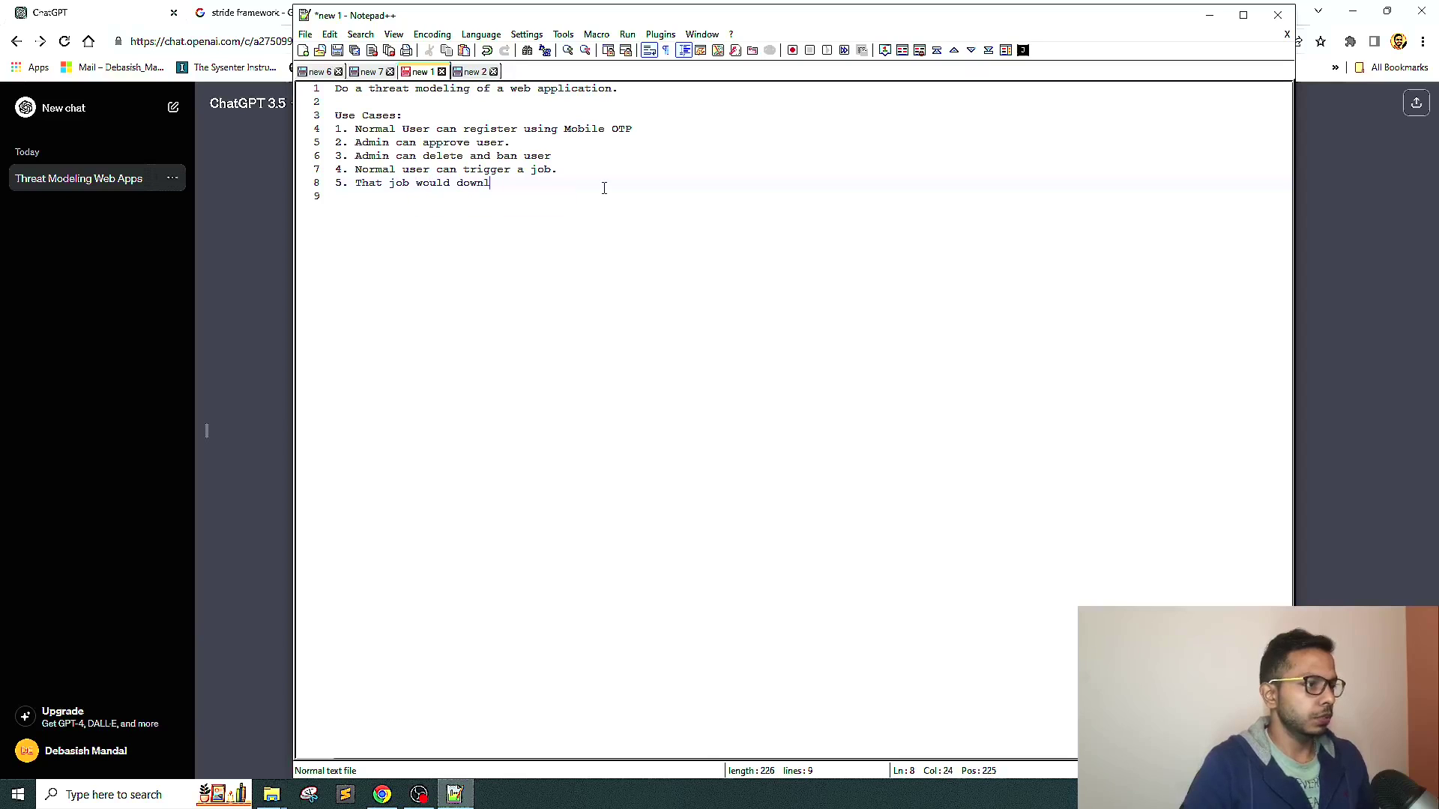
type("oad PCI")
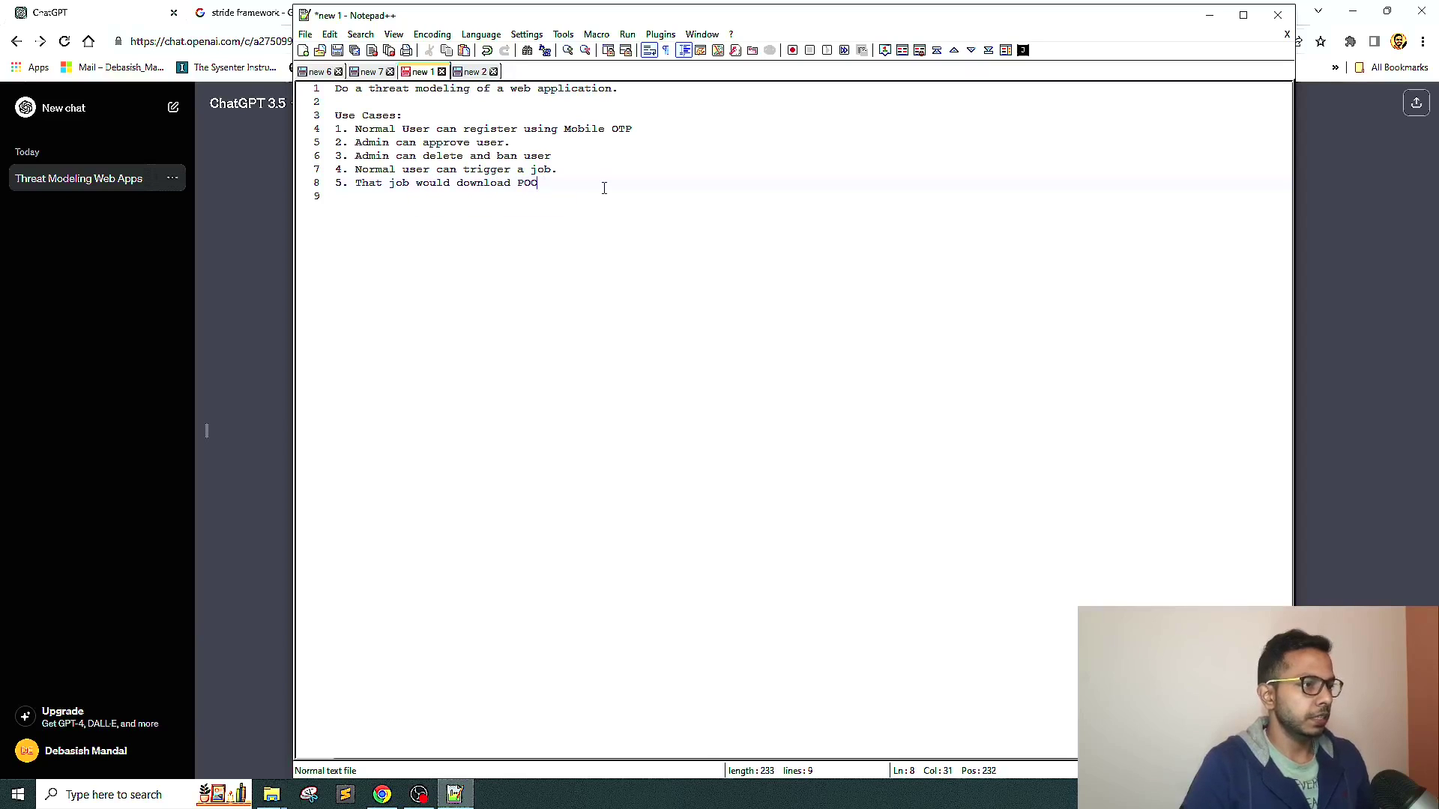
key("BackSpace")
key("BackSpace")
type("II ")
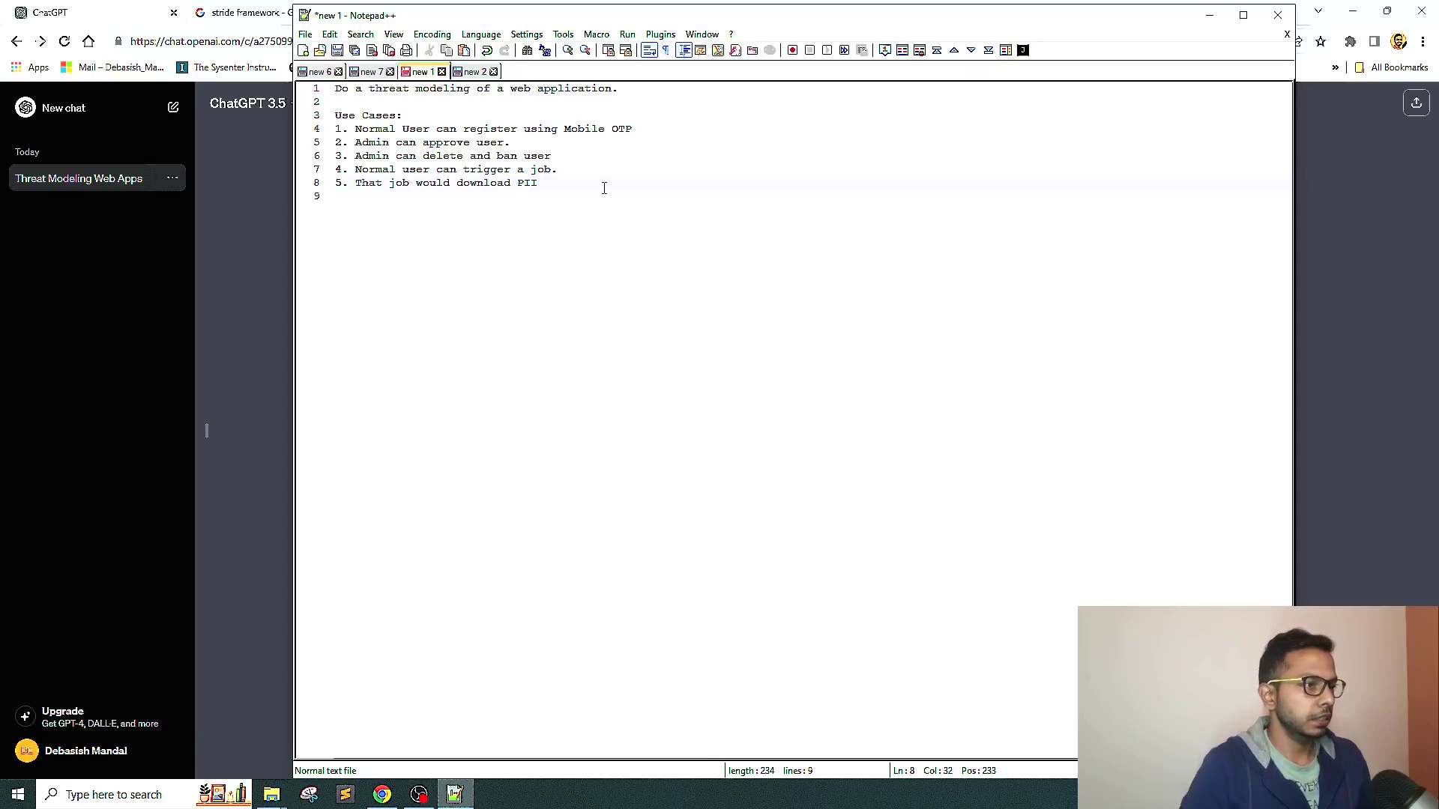
type("and save the")
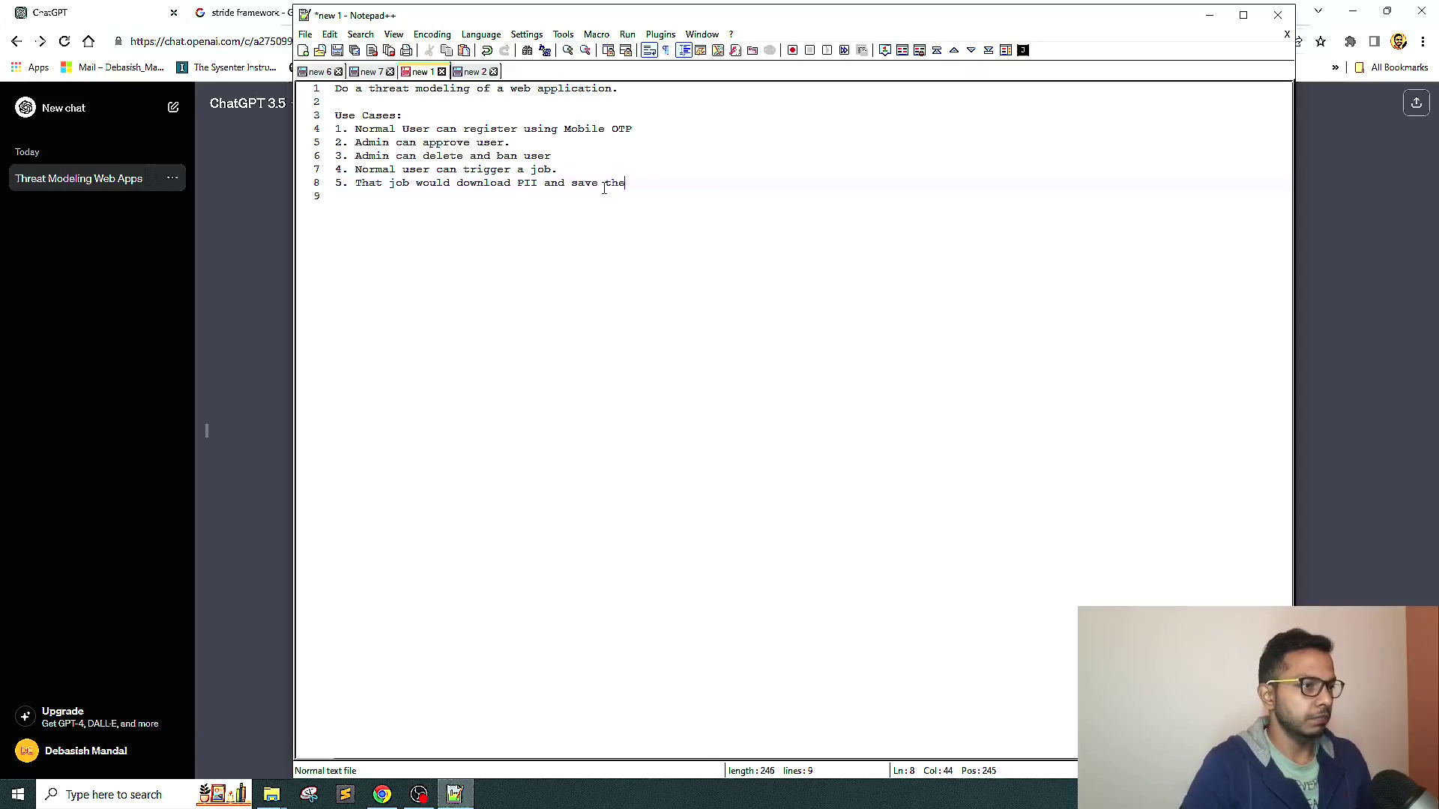
type("m ")
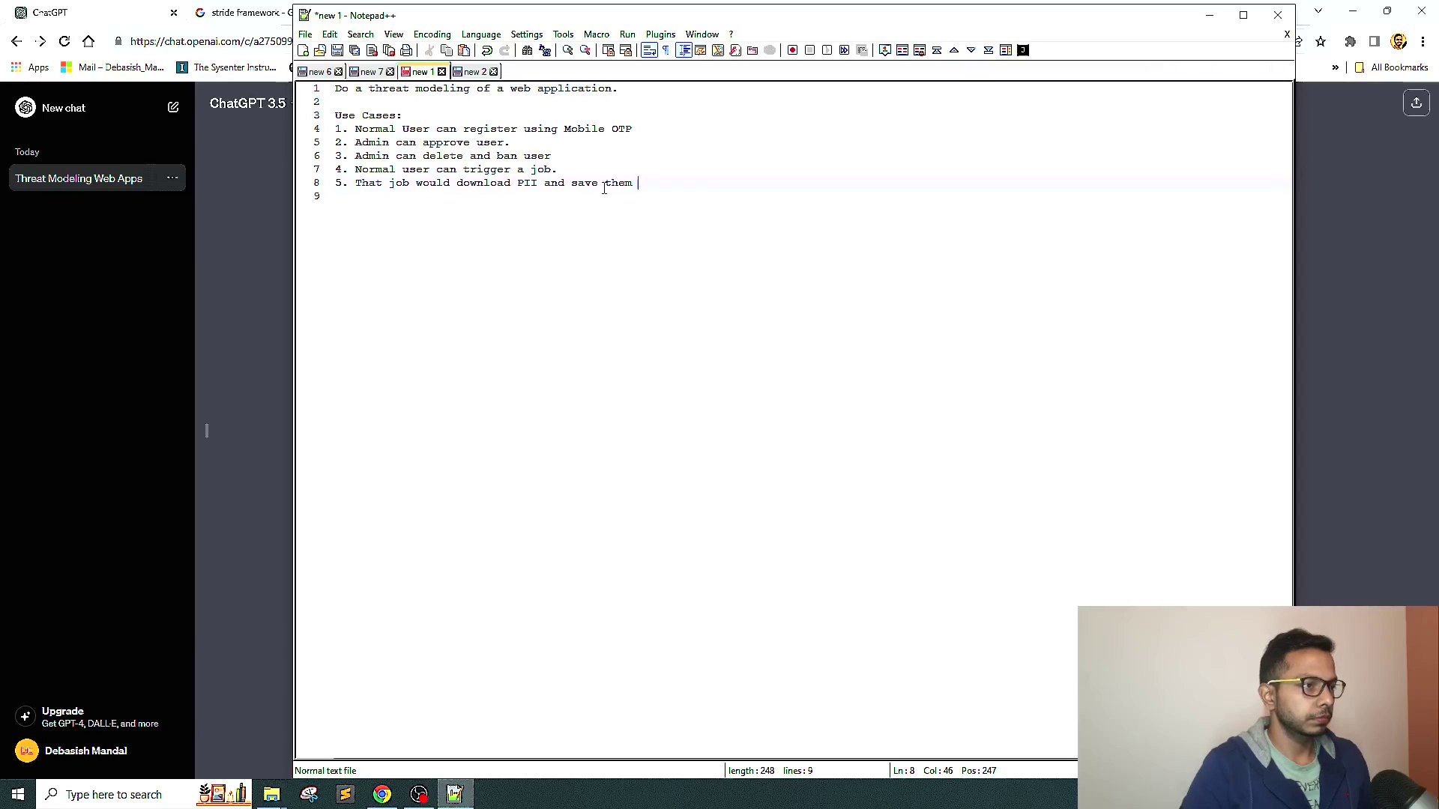
type("into S")
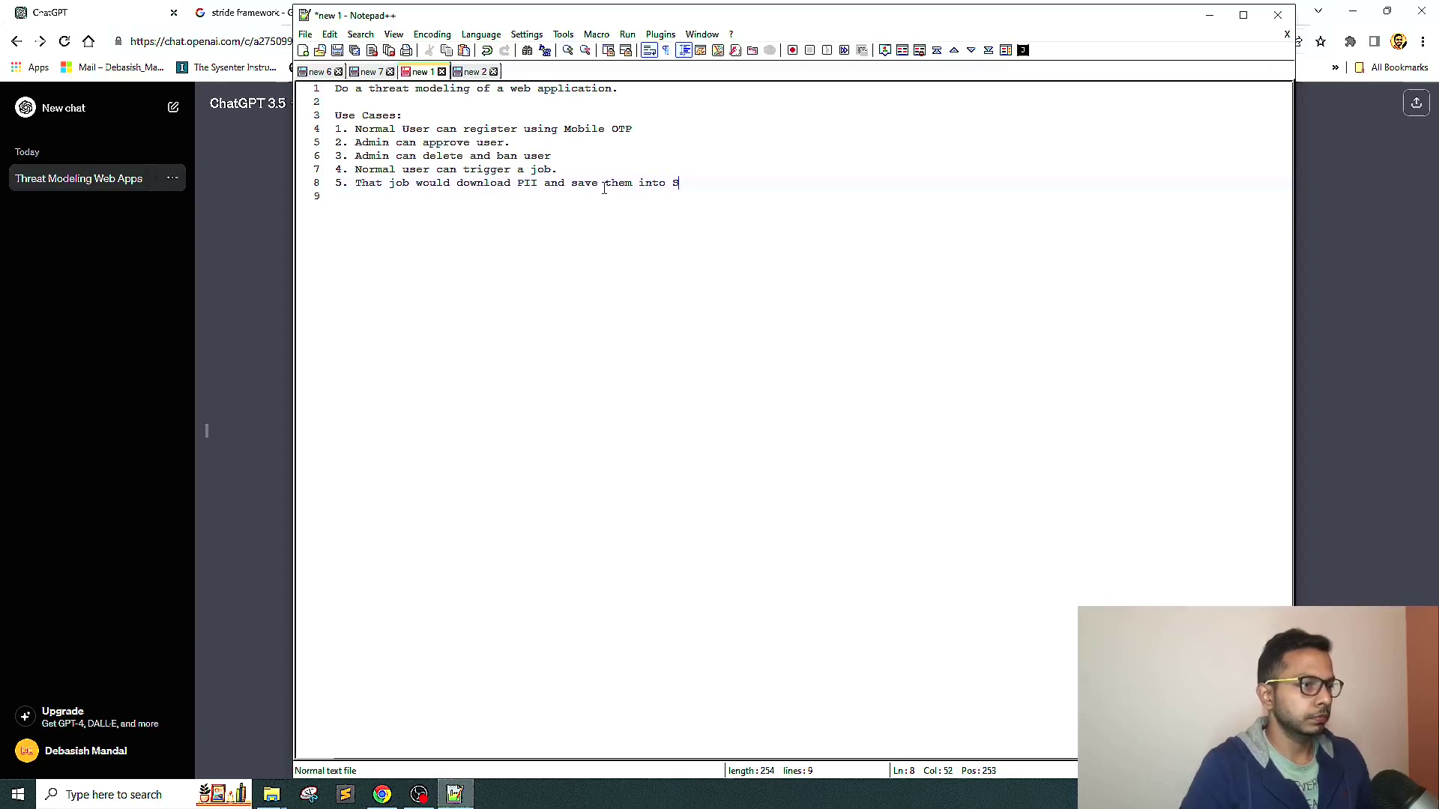
type("3 ")
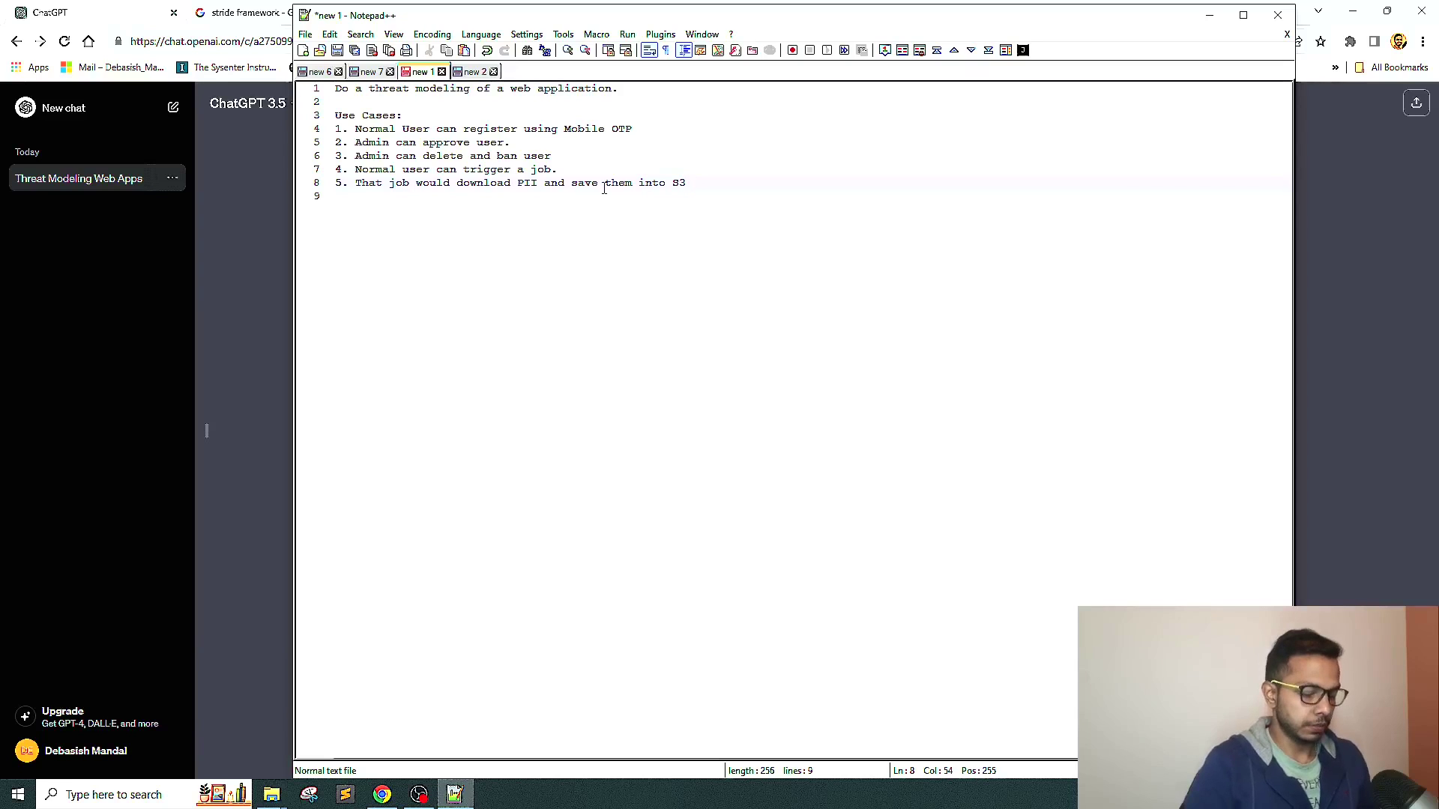
type("bucket")
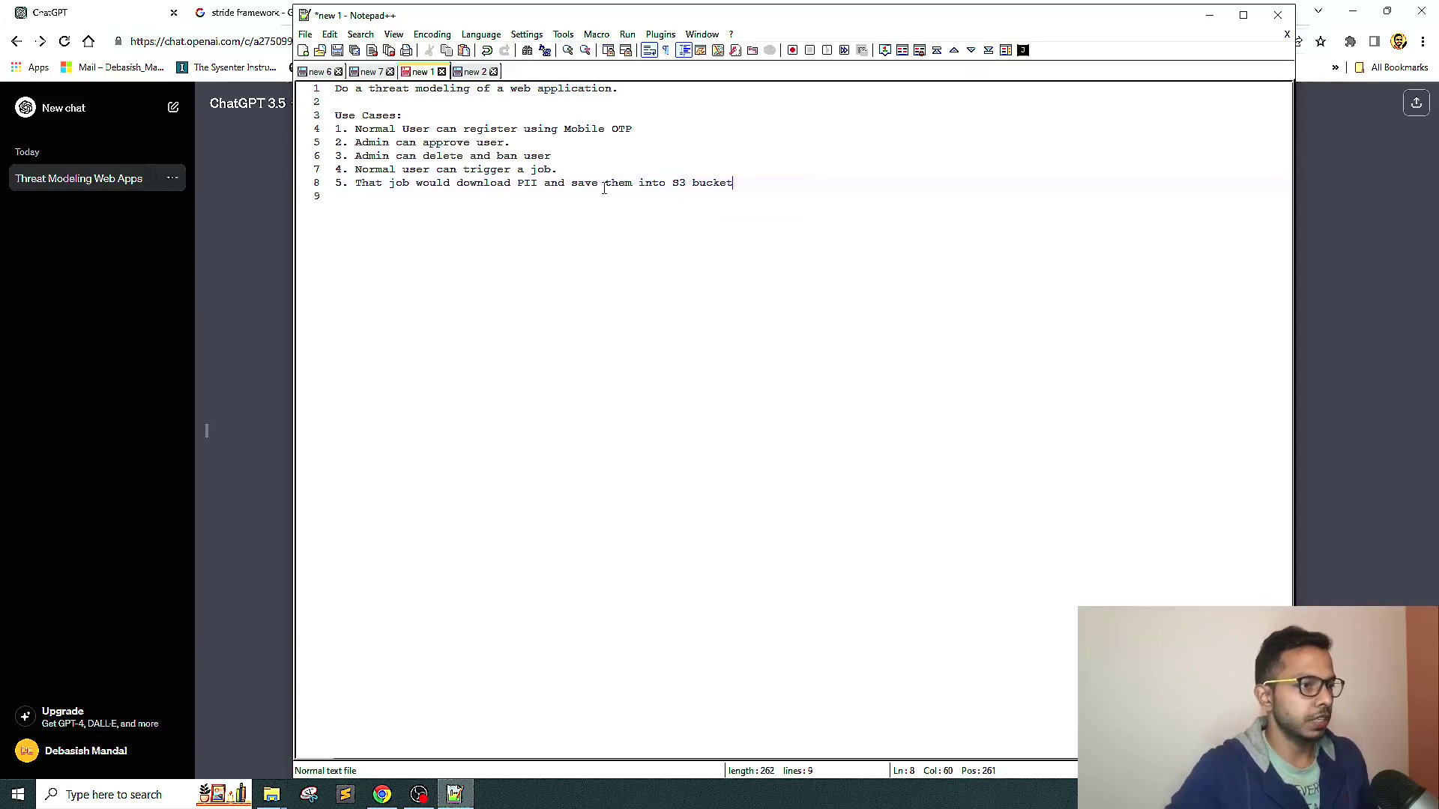
type("/")
type(".")
key("ctrl+a")
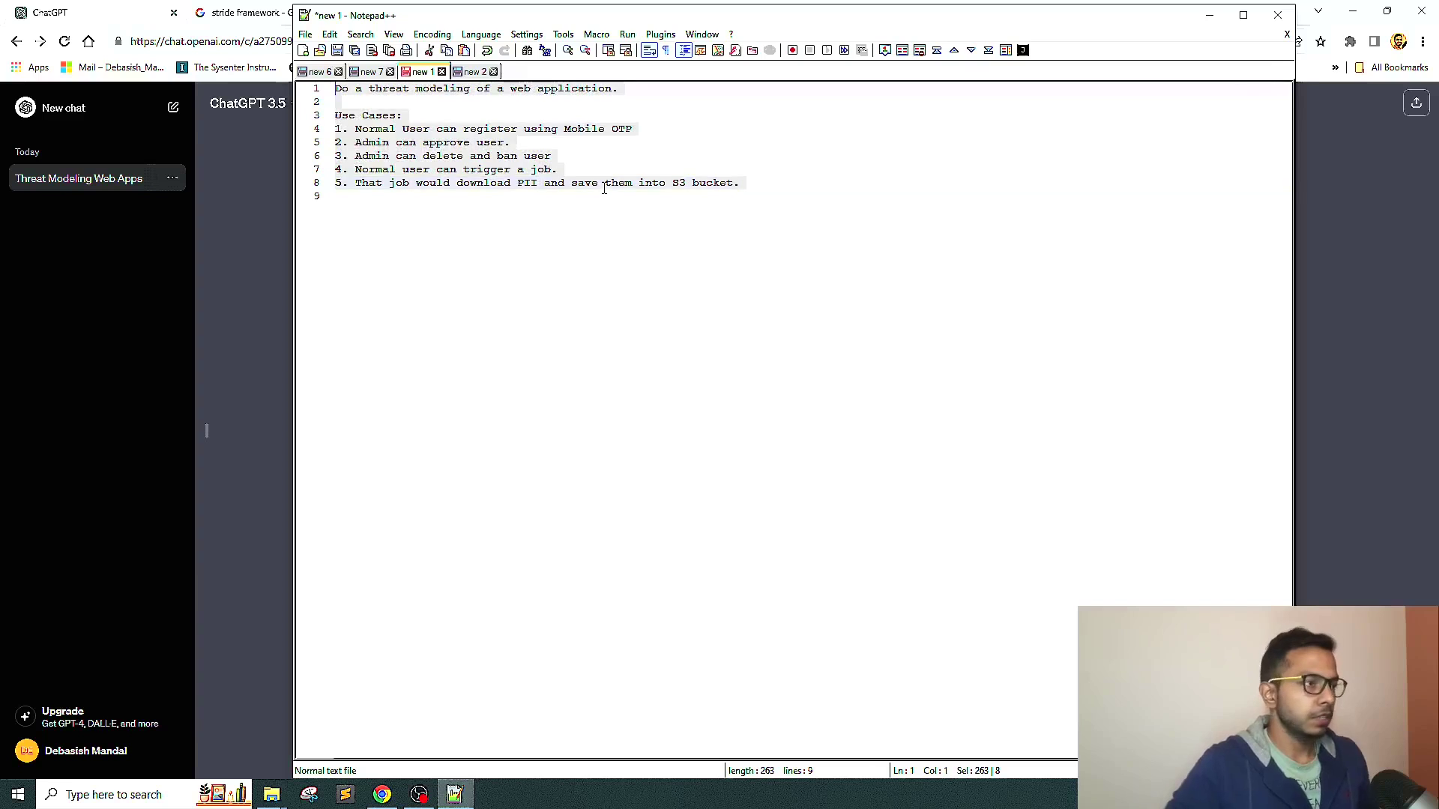
- Paste the use-case threat-modeling prompt into ChatGPT and send it
key("ctrl+c")
left_click(263, 238)
left_click(721, 734)
key("ctrl+v")
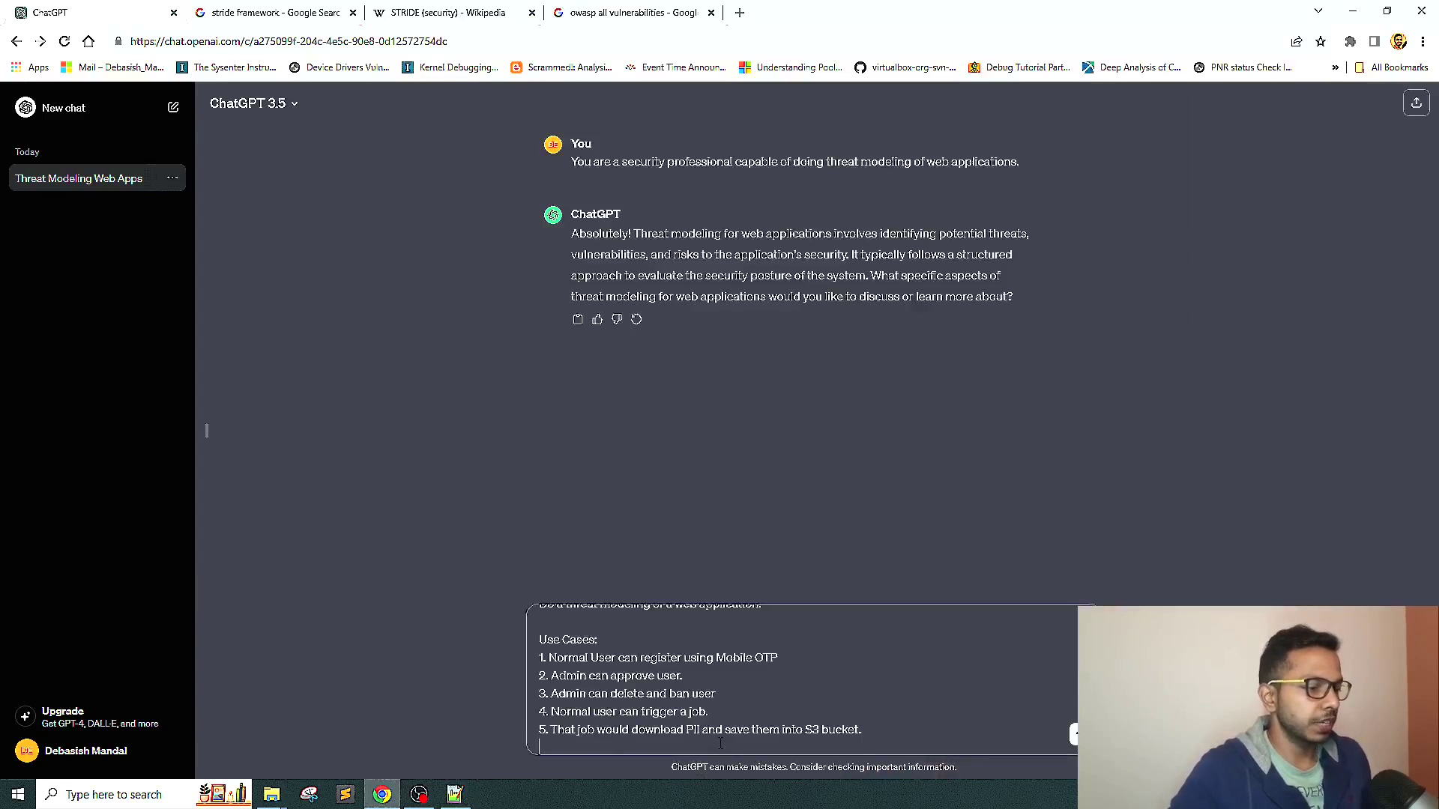
key("shift+Return")
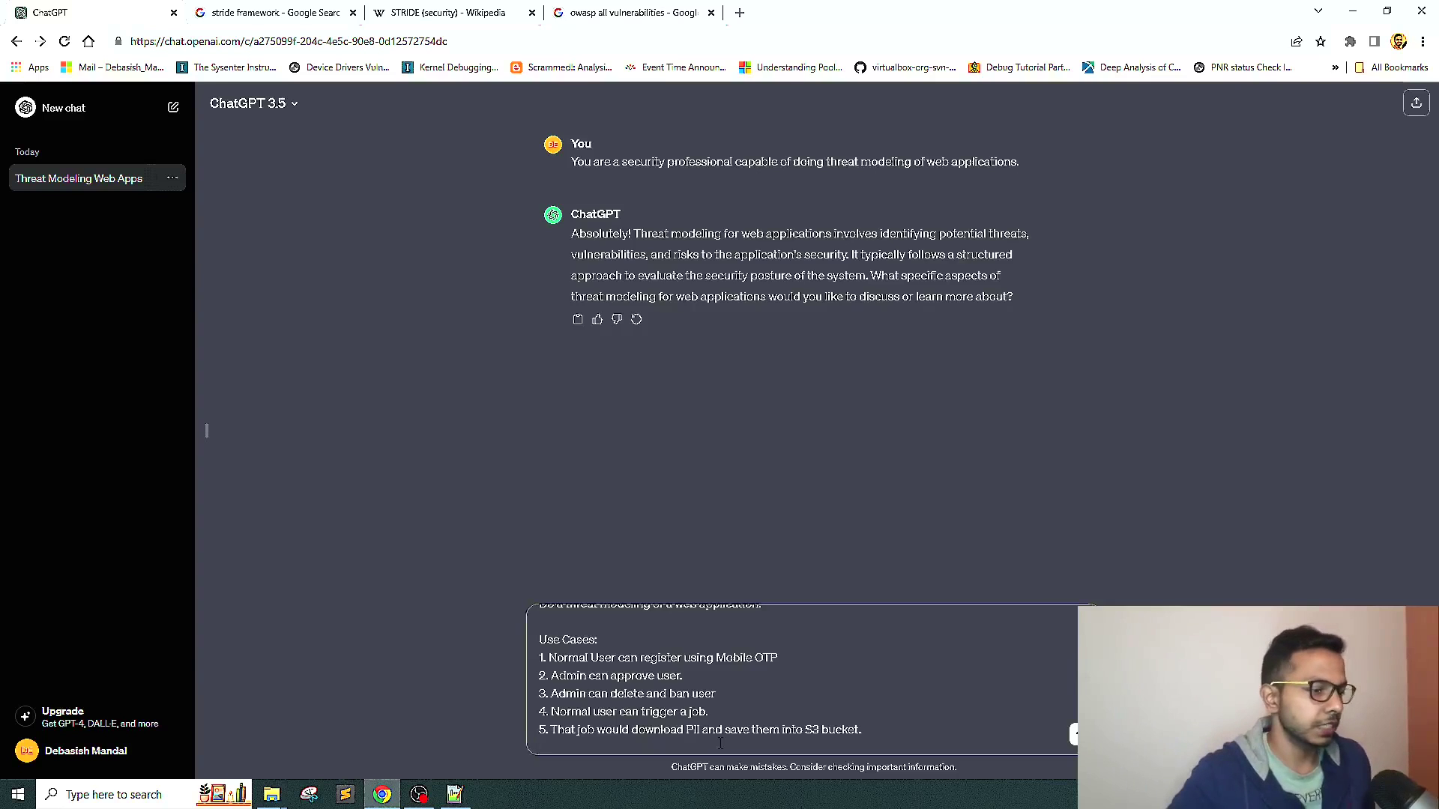
key("Return")
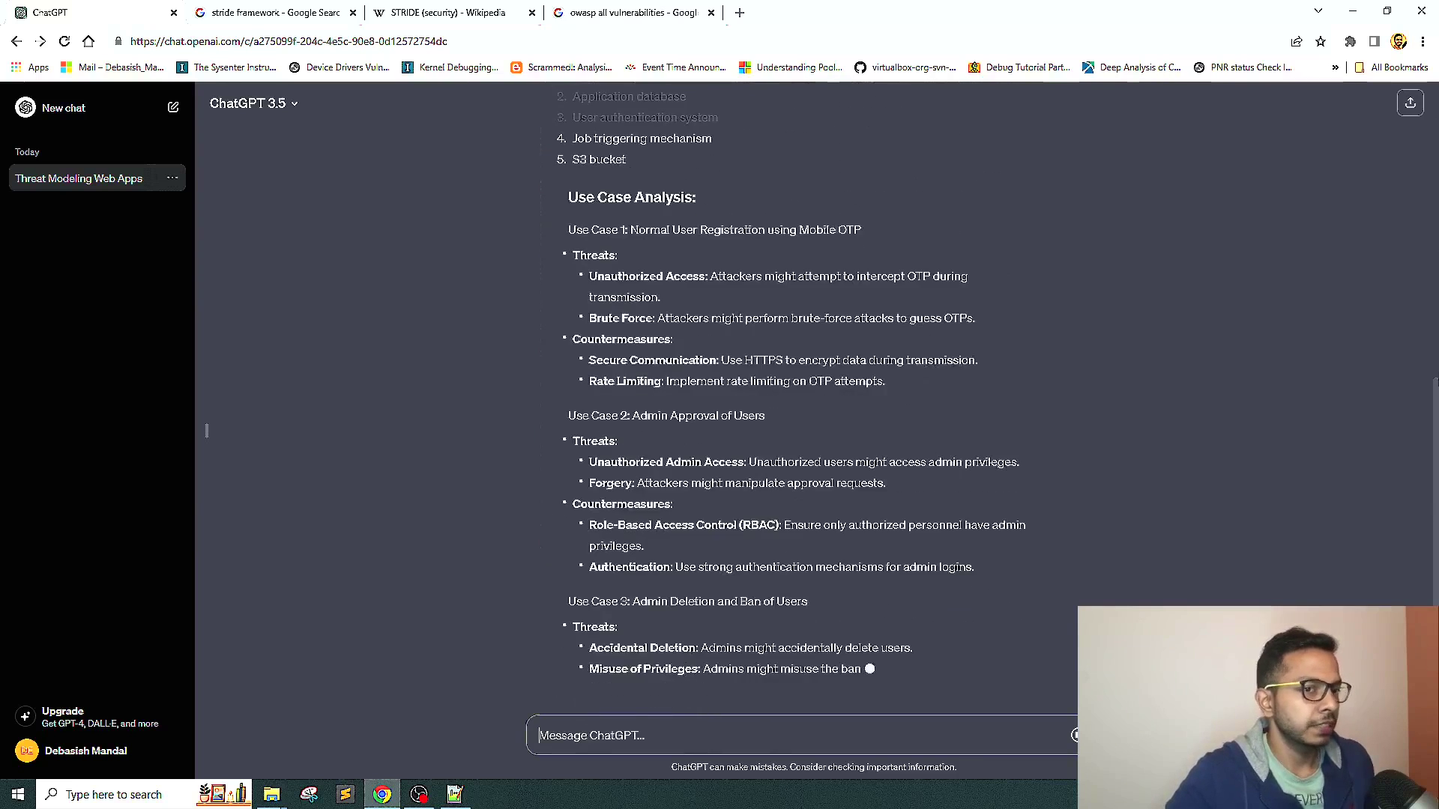
- Review the reply's job-trigger and S3 bucket assets and the OTP interception and brute-force threats
scroll(683, 201, "up", 3)
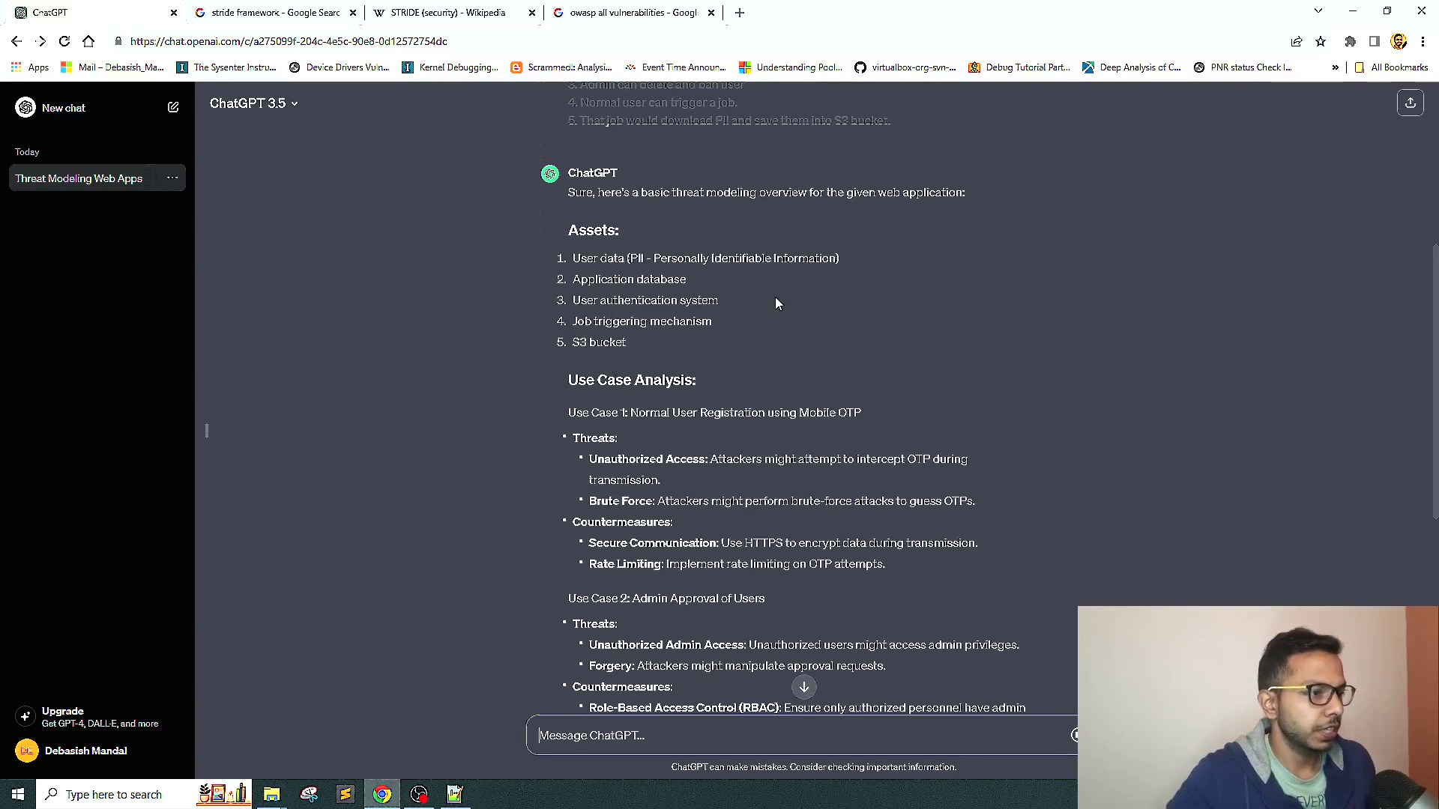
left_click_drag(571, 321, 767, 321)
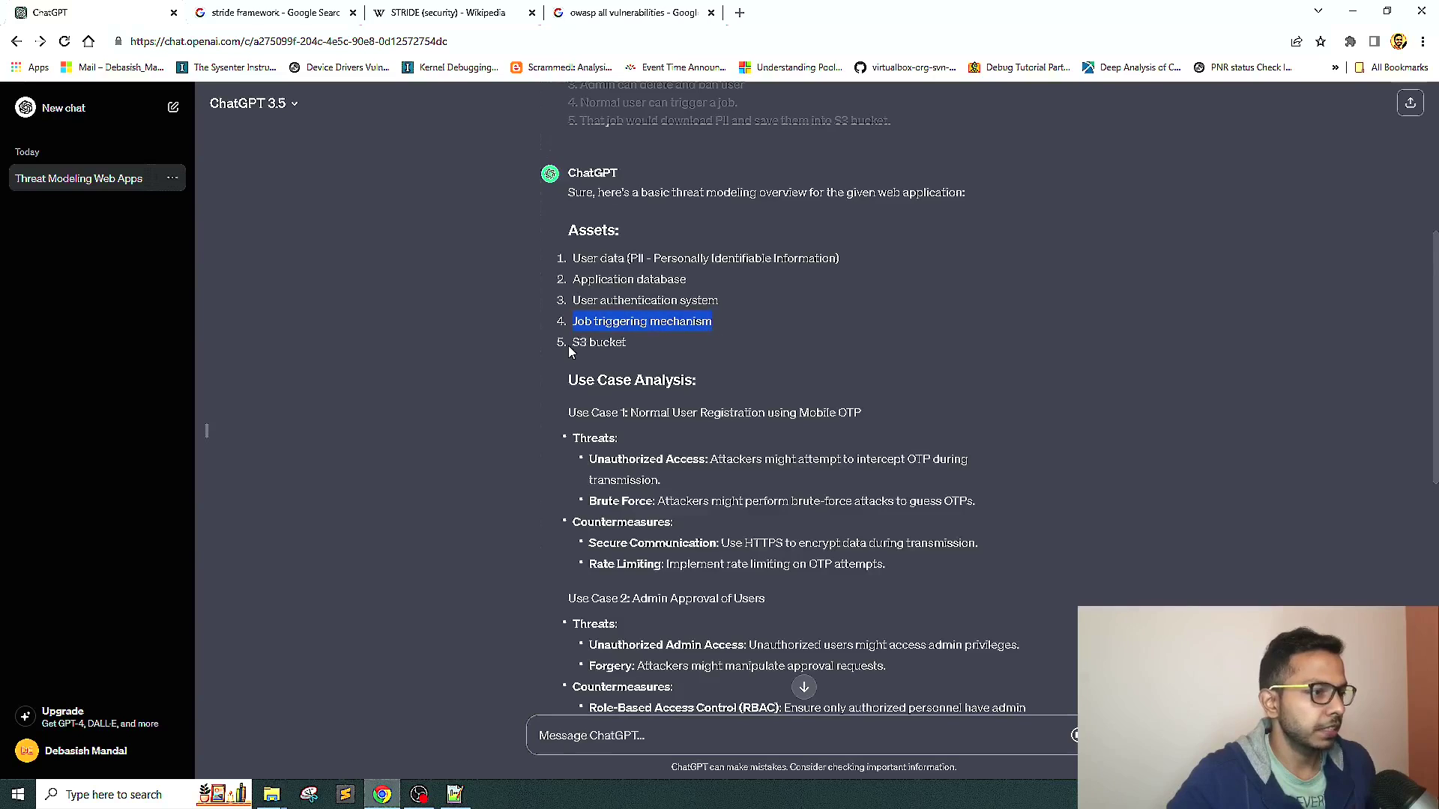
left_click_drag(568, 345, 764, 346)
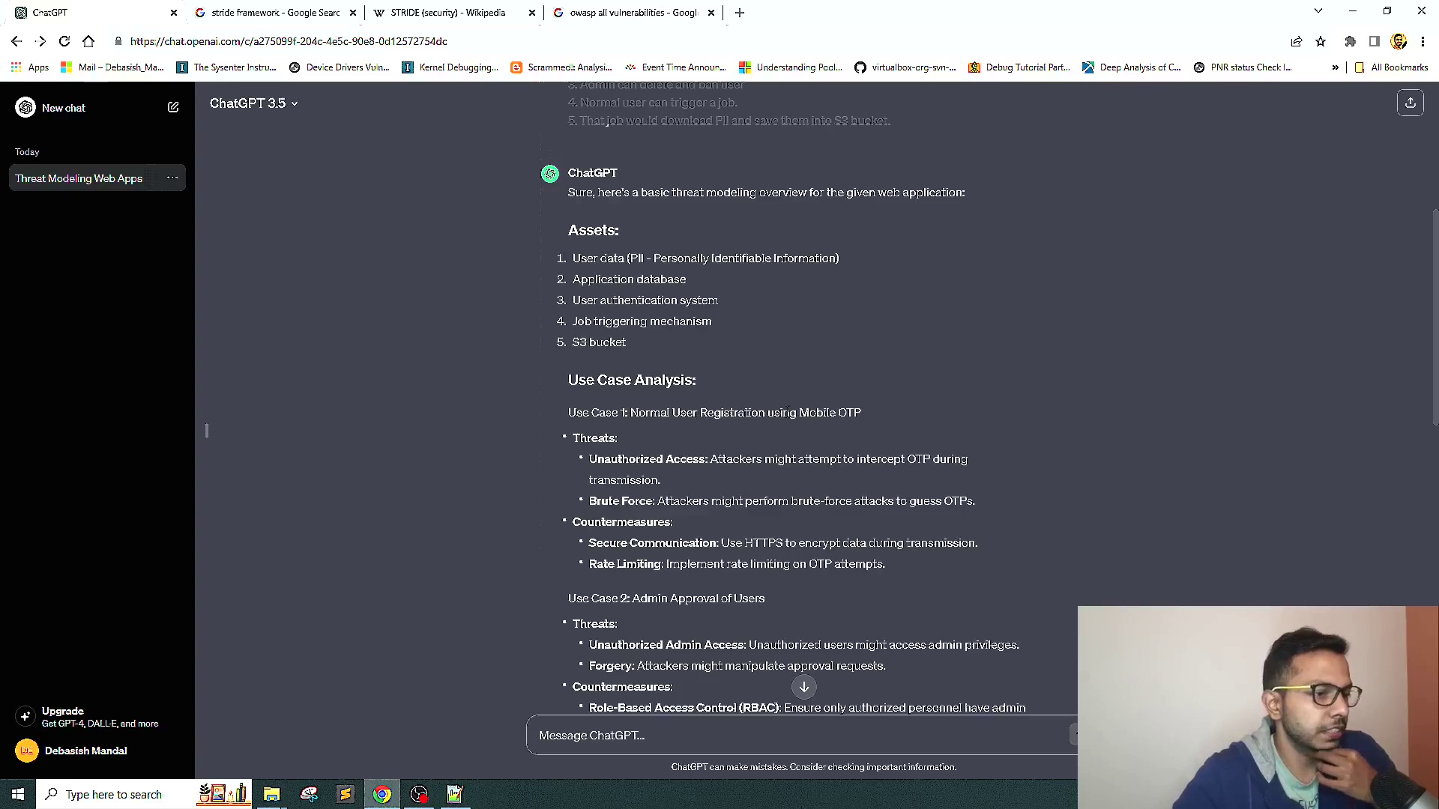
scroll(1430, 327, "down", 2)
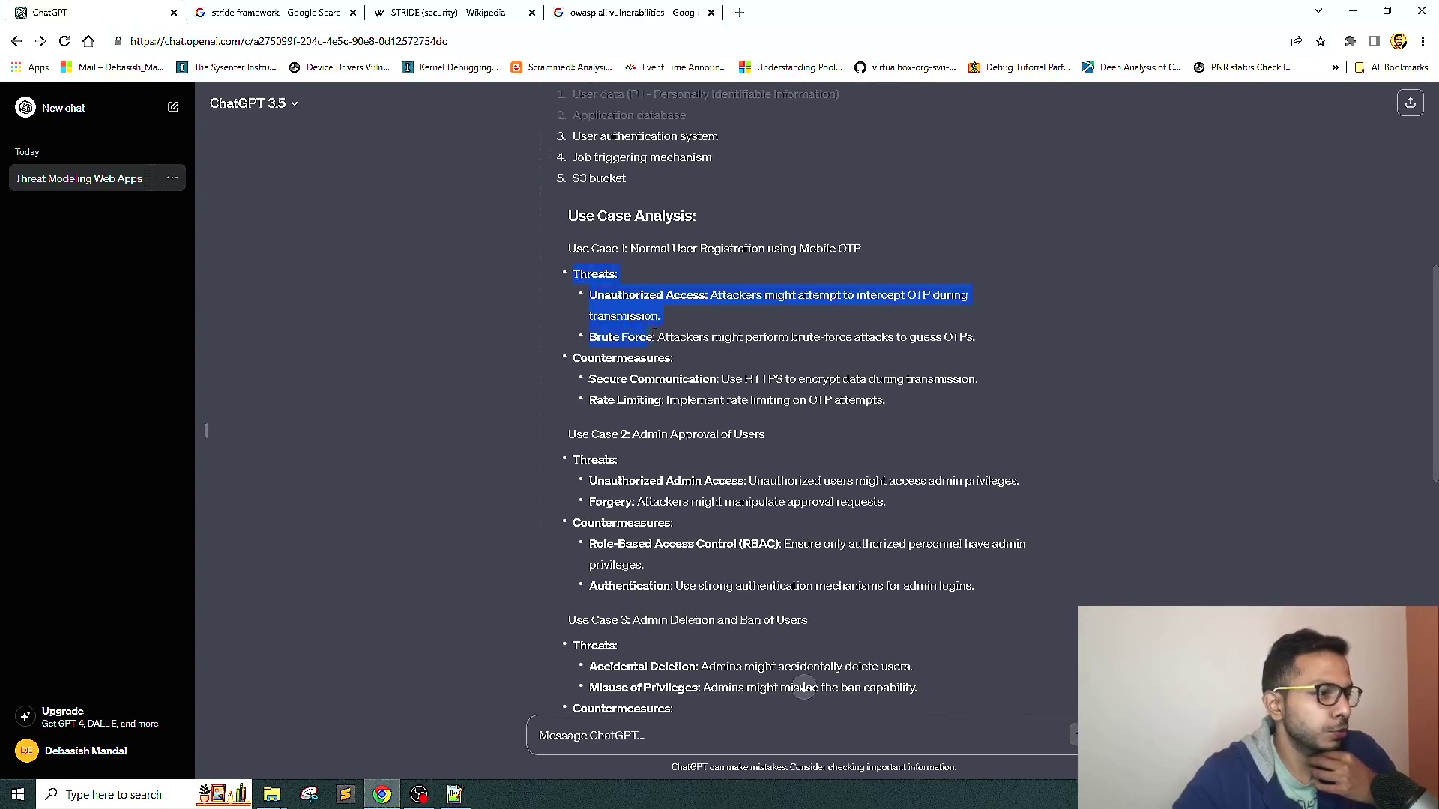
left_click(771, 335)
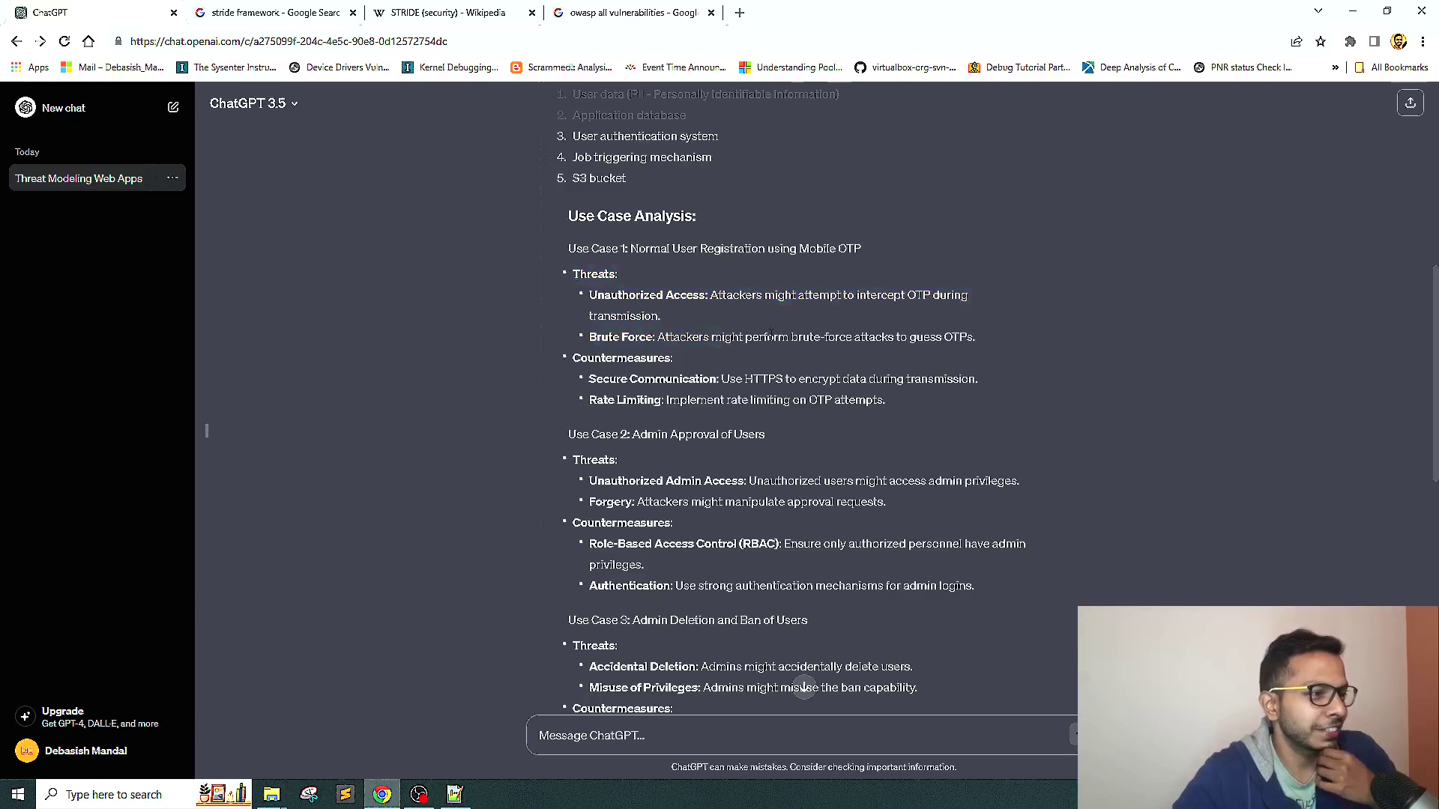
left_click_drag(711, 294, 762, 312)
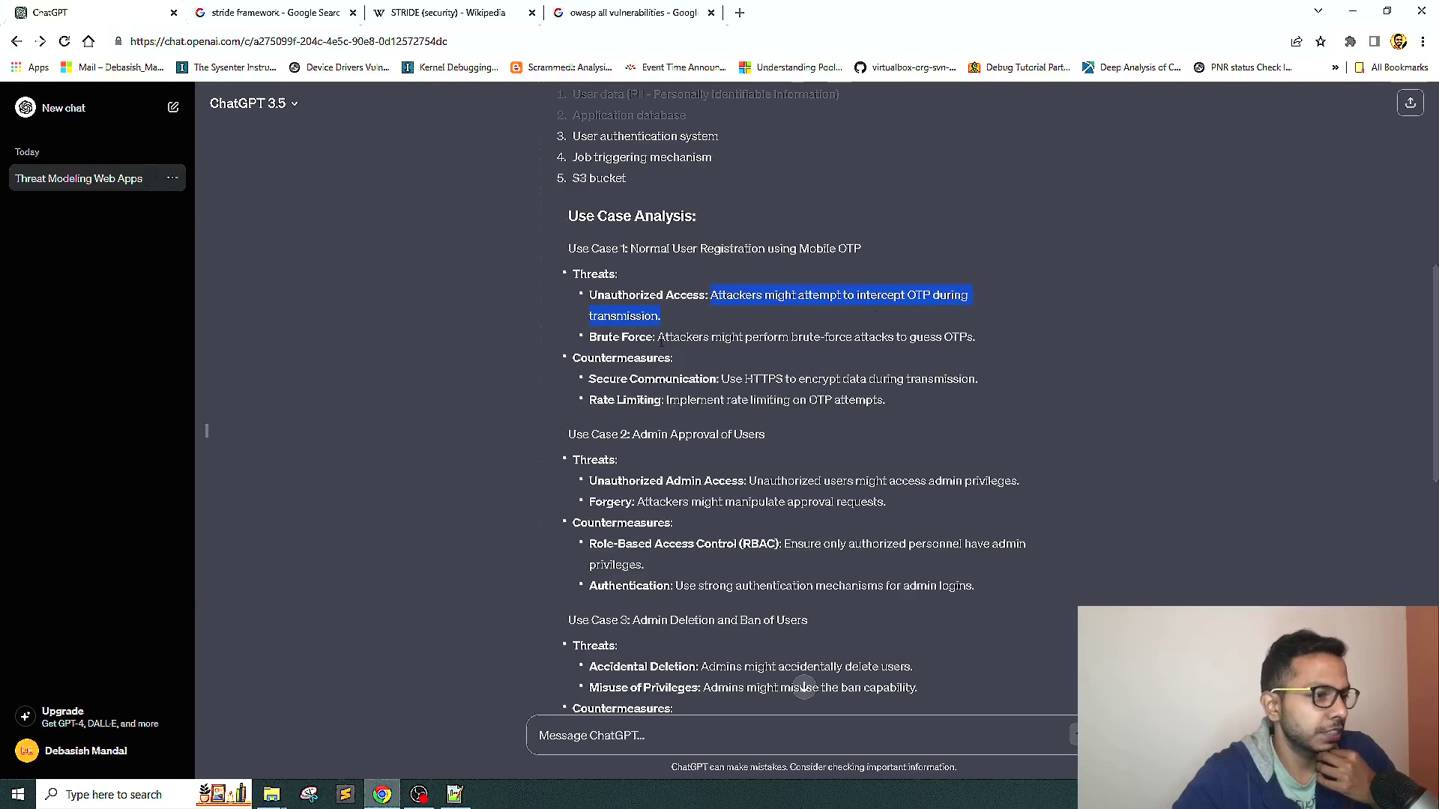
left_click_drag(658, 337, 835, 338)
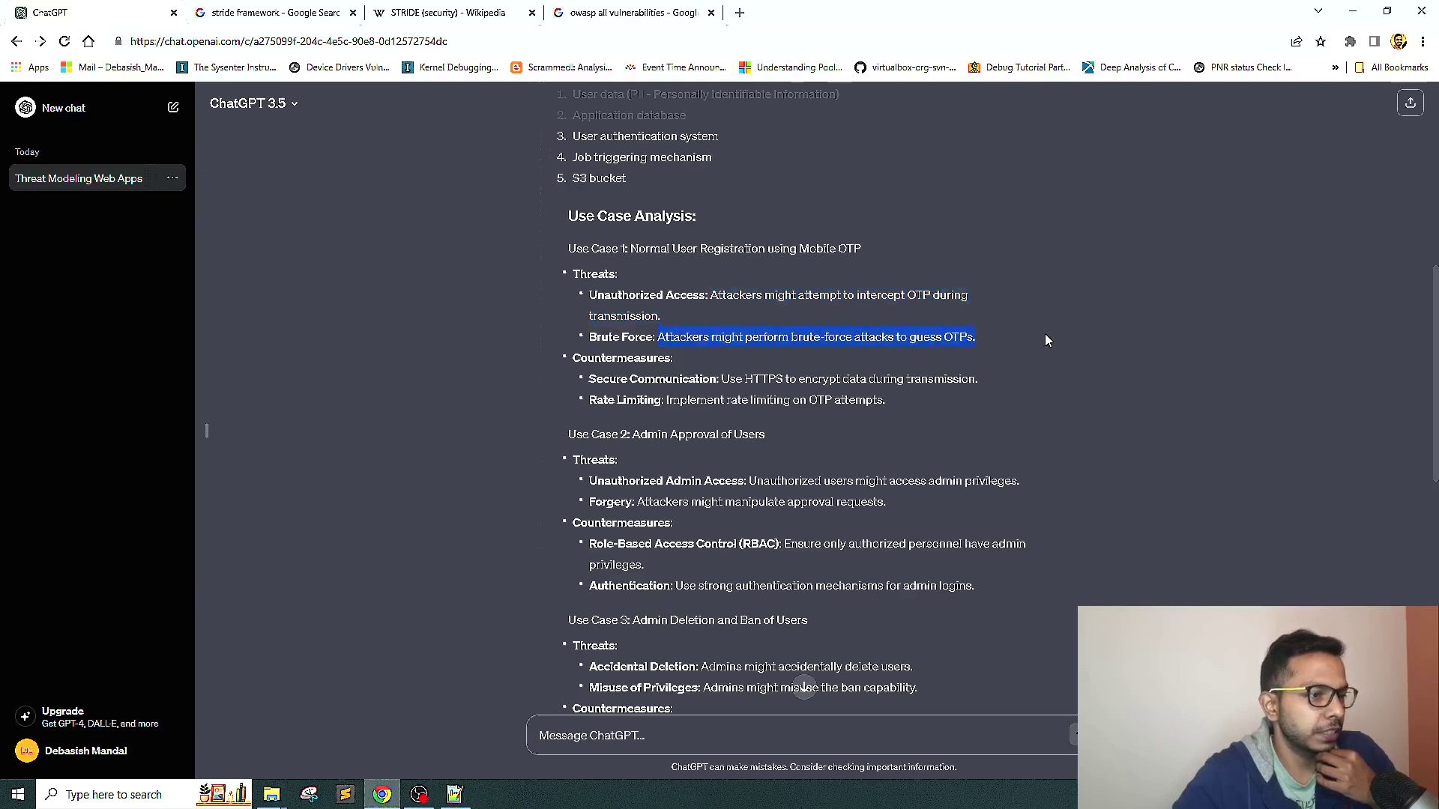
- Review the HTTPS and OTP rate-limiting countermeasures and the admin access and approval-forgery threats
scroll(1046, 340, "down", 2)
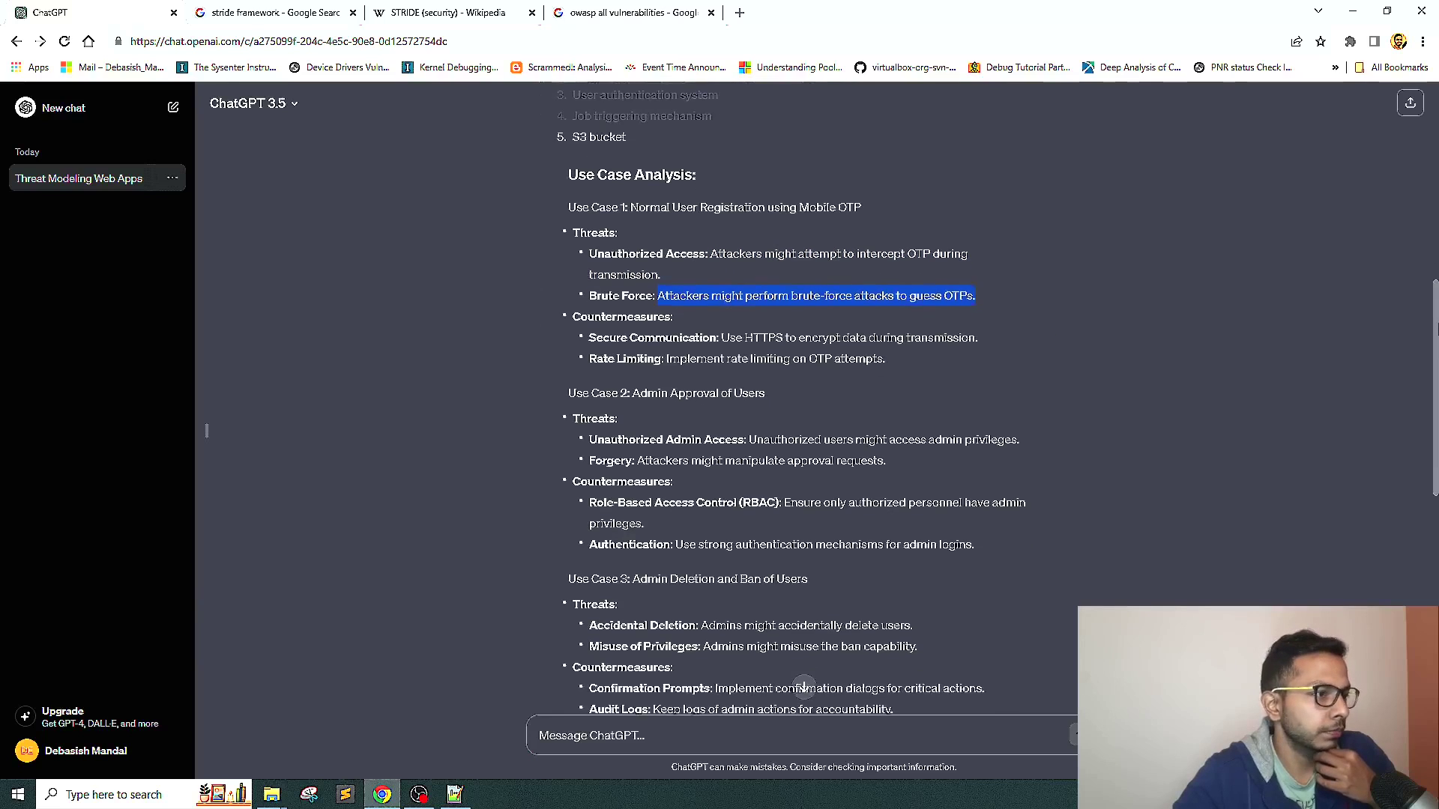
scroll(827, 335, "down", 2)
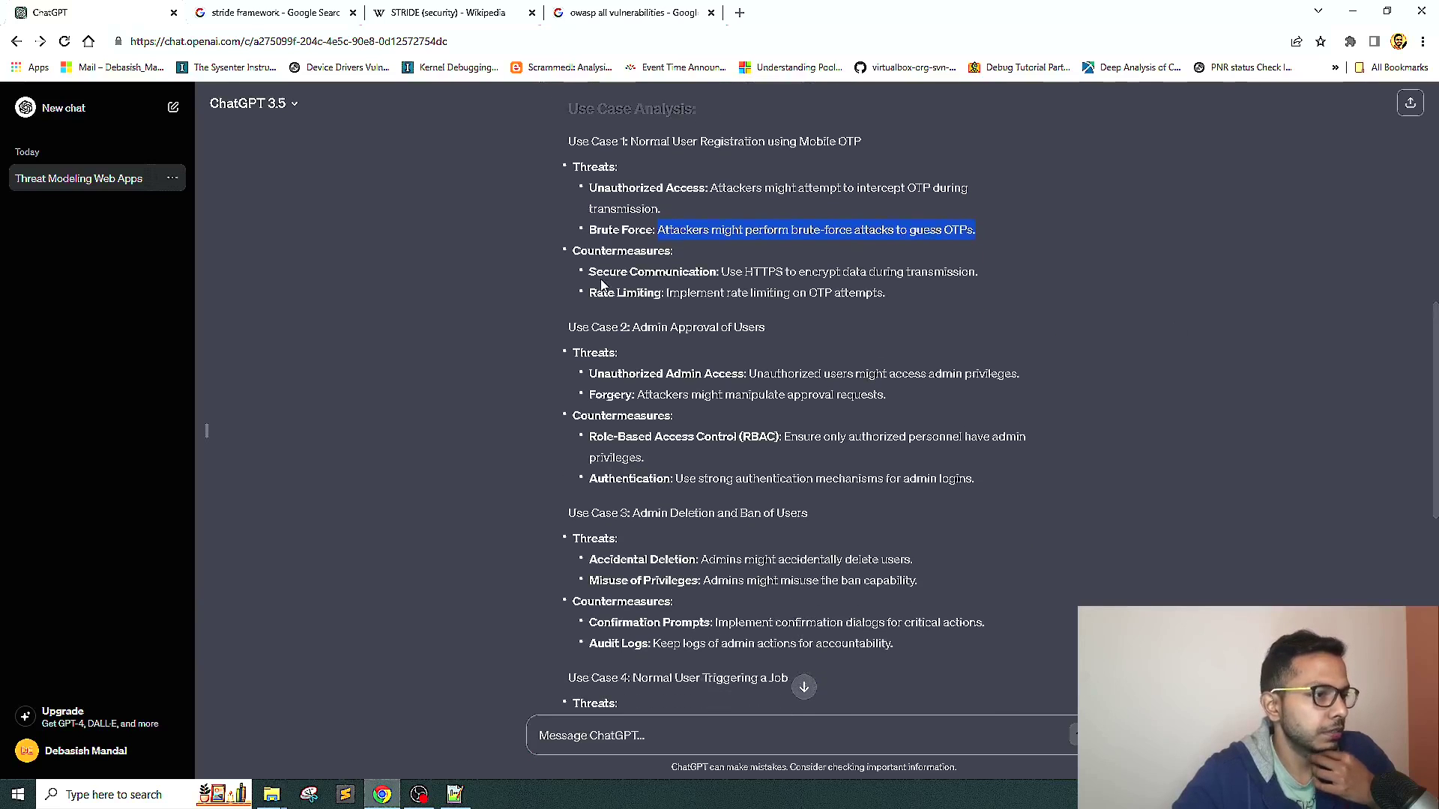
left_click_drag(720, 272, 1016, 279)
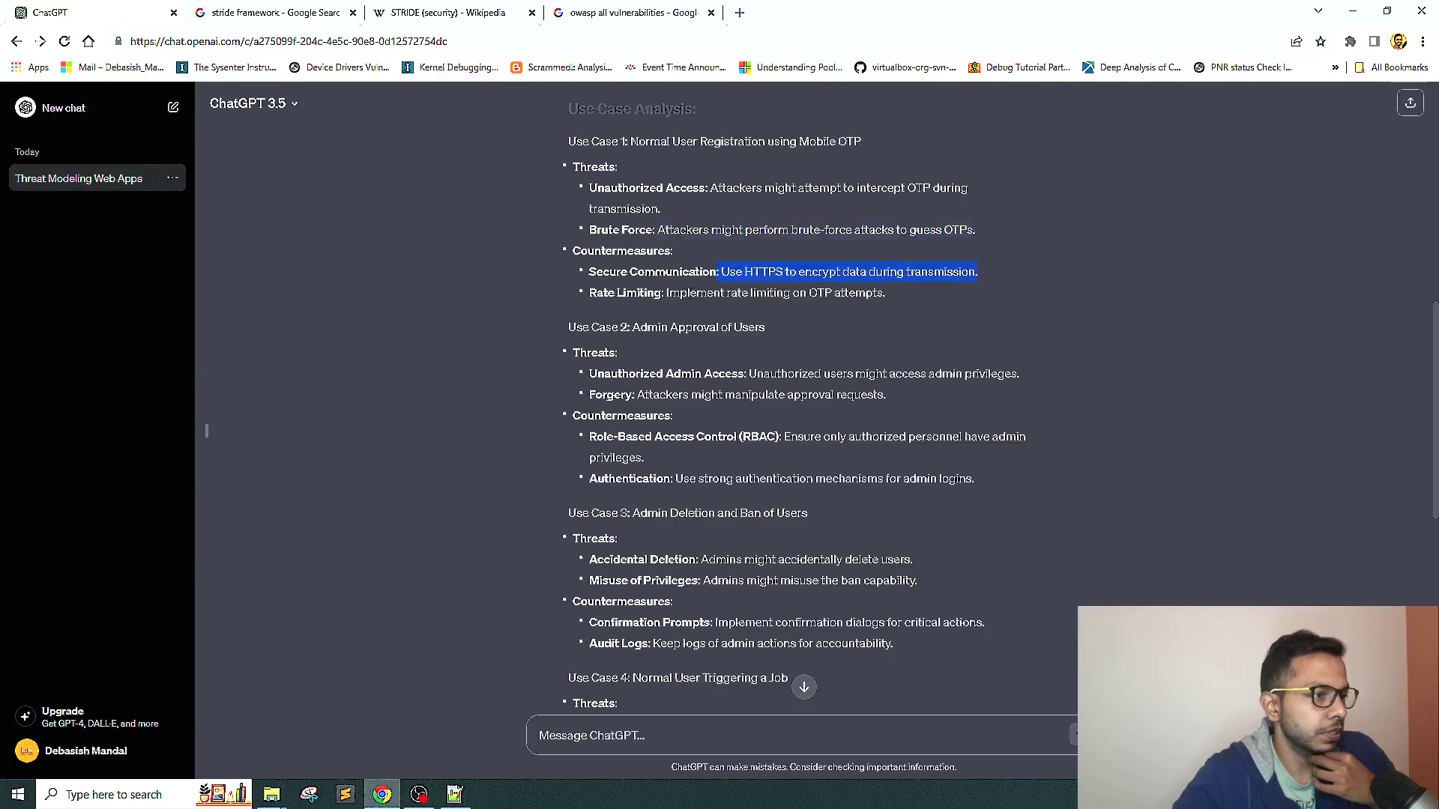
left_click_drag(667, 293, 987, 298)
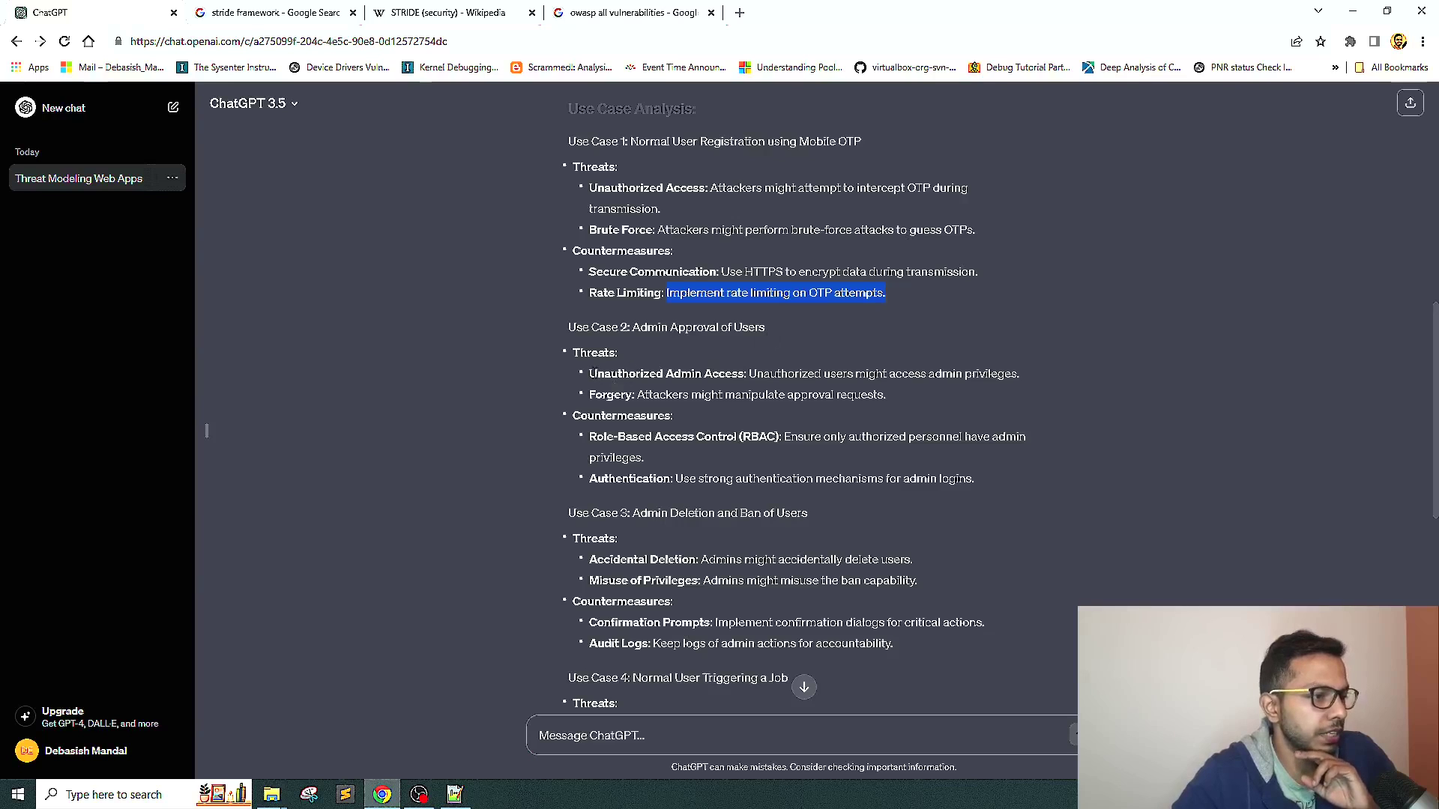
left_click_drag(589, 374, 757, 374)
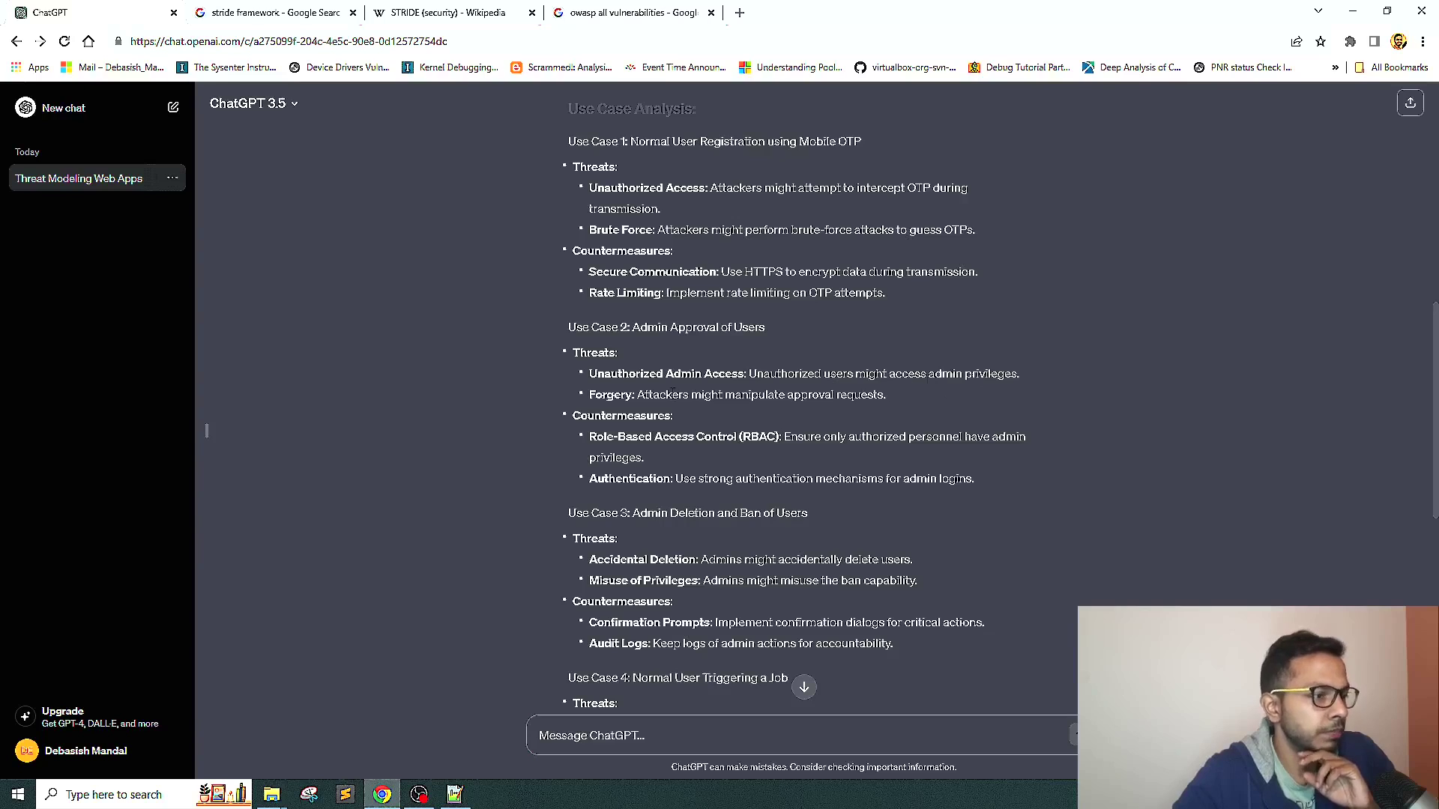
left_click_drag(637, 394, 900, 397)
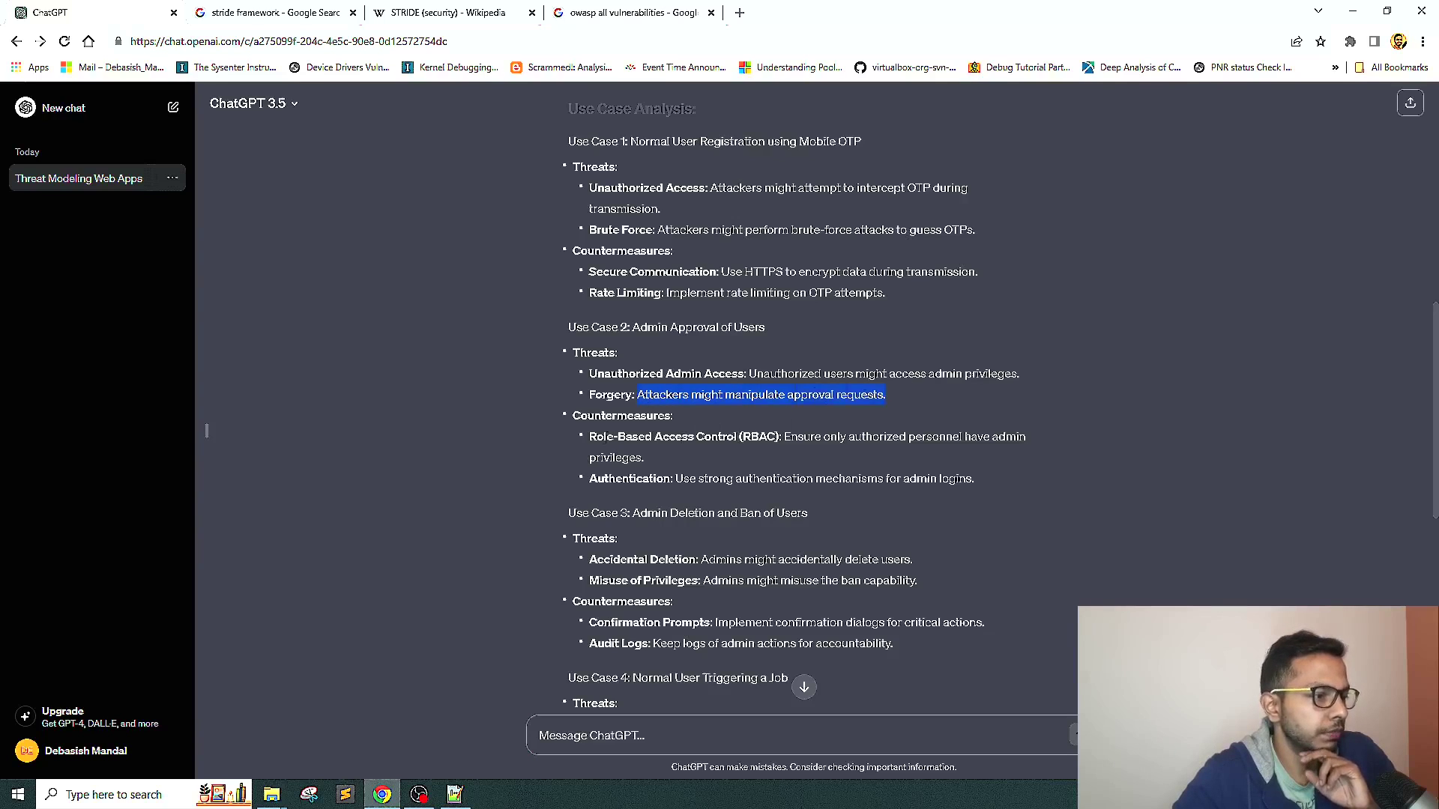
- Scroll to Use Case 3 and review its threats and RBAC countermeasures
scroll(619, 415, "down", 2)
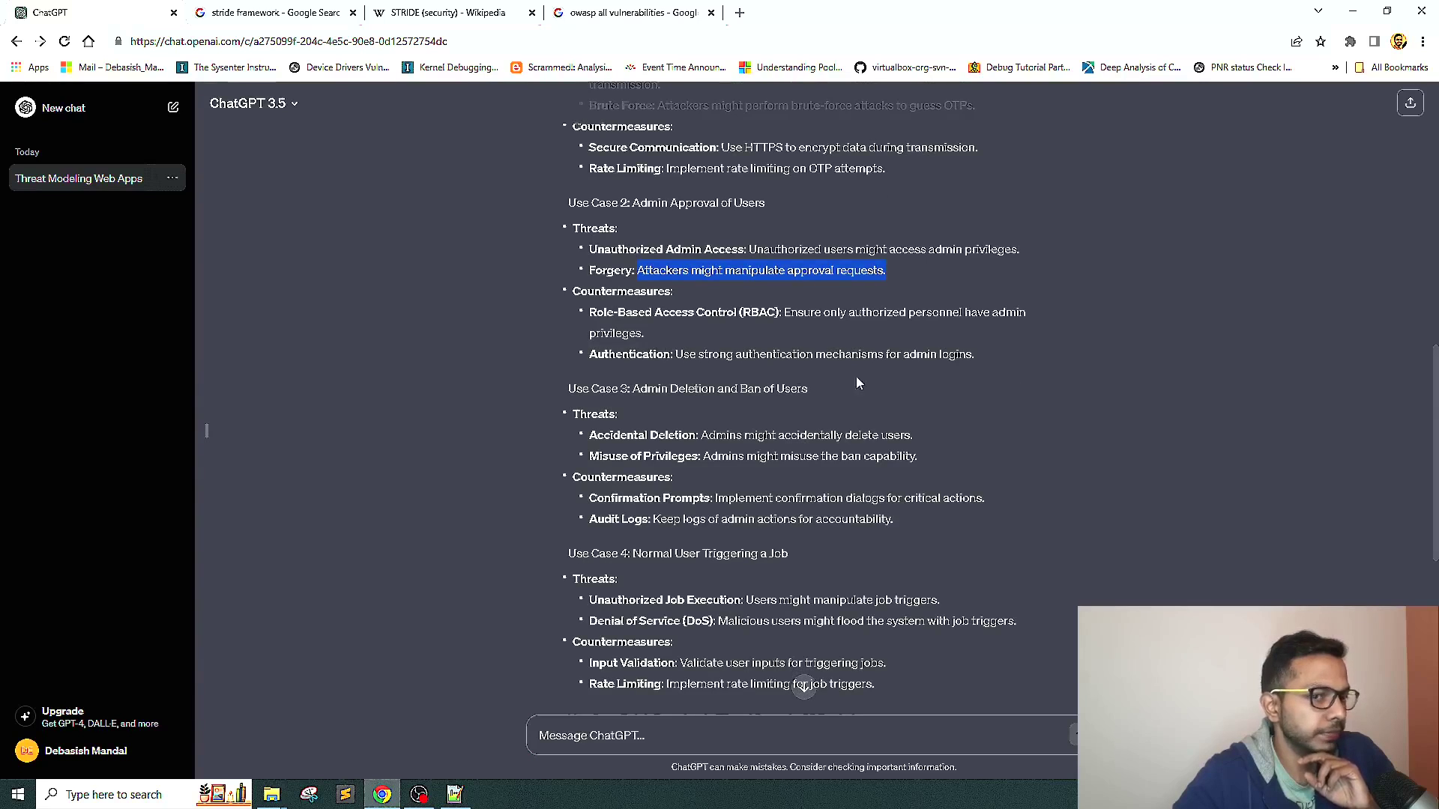
scroll(1375, 389, "down", 1)
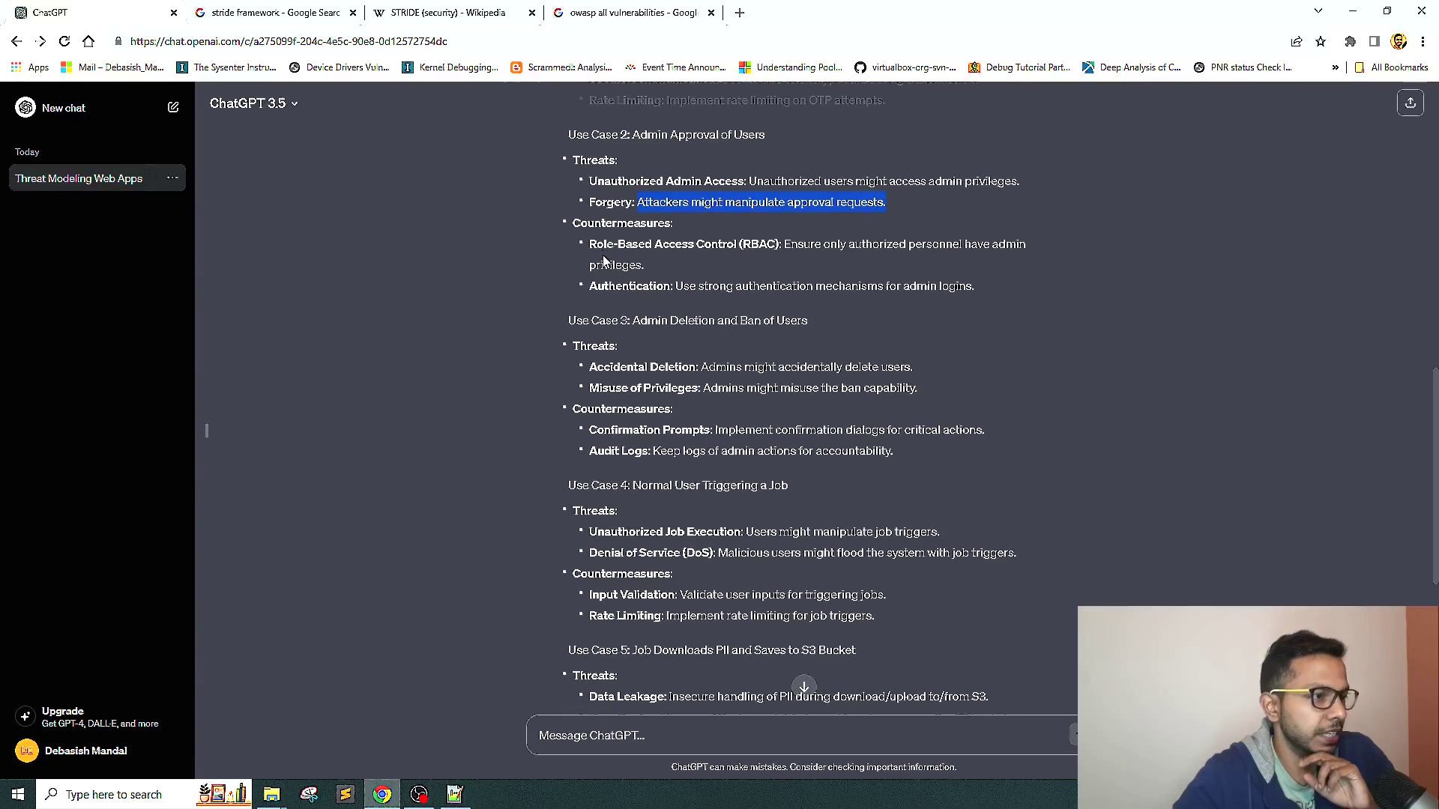
left_click_drag(591, 245, 761, 248)
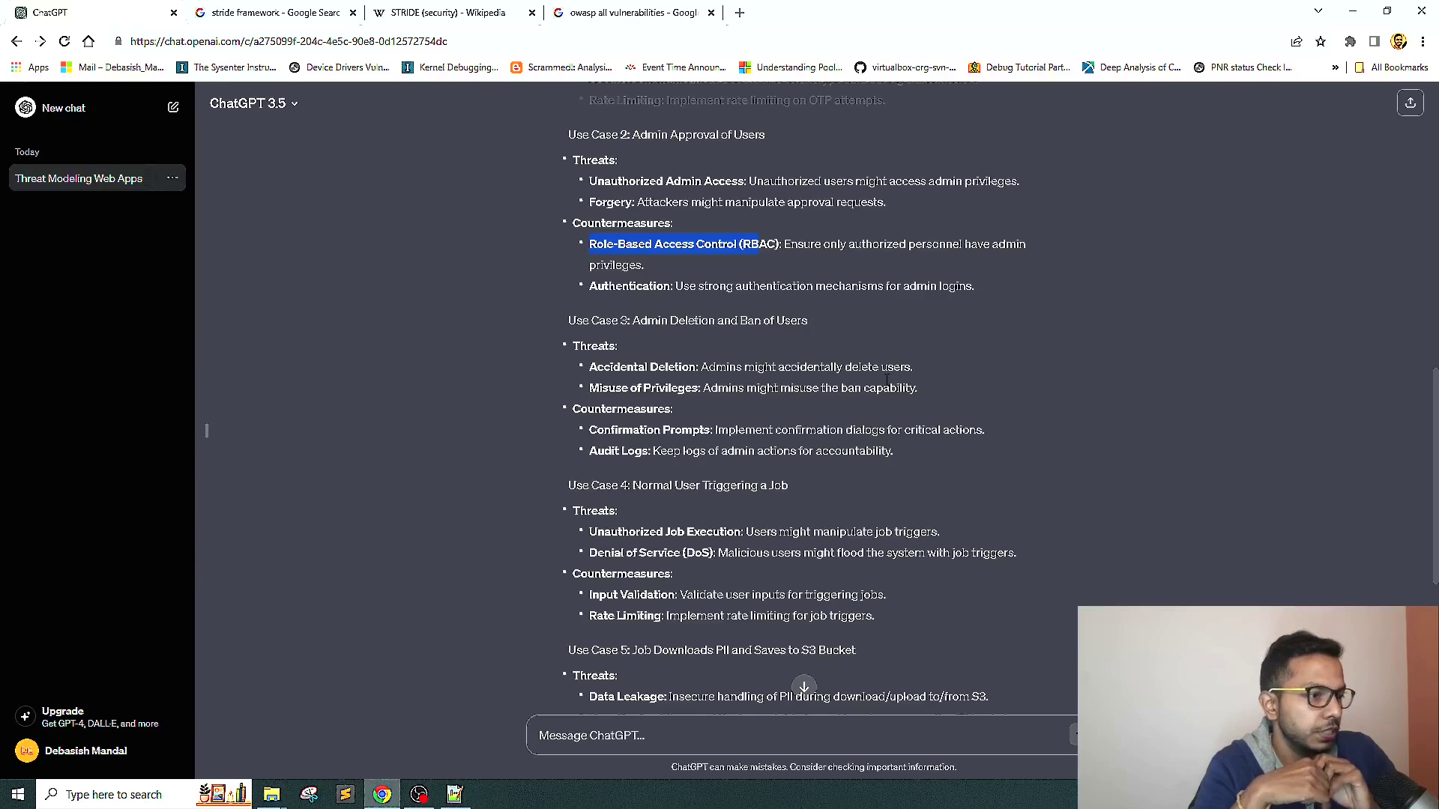
left_click(797, 390)
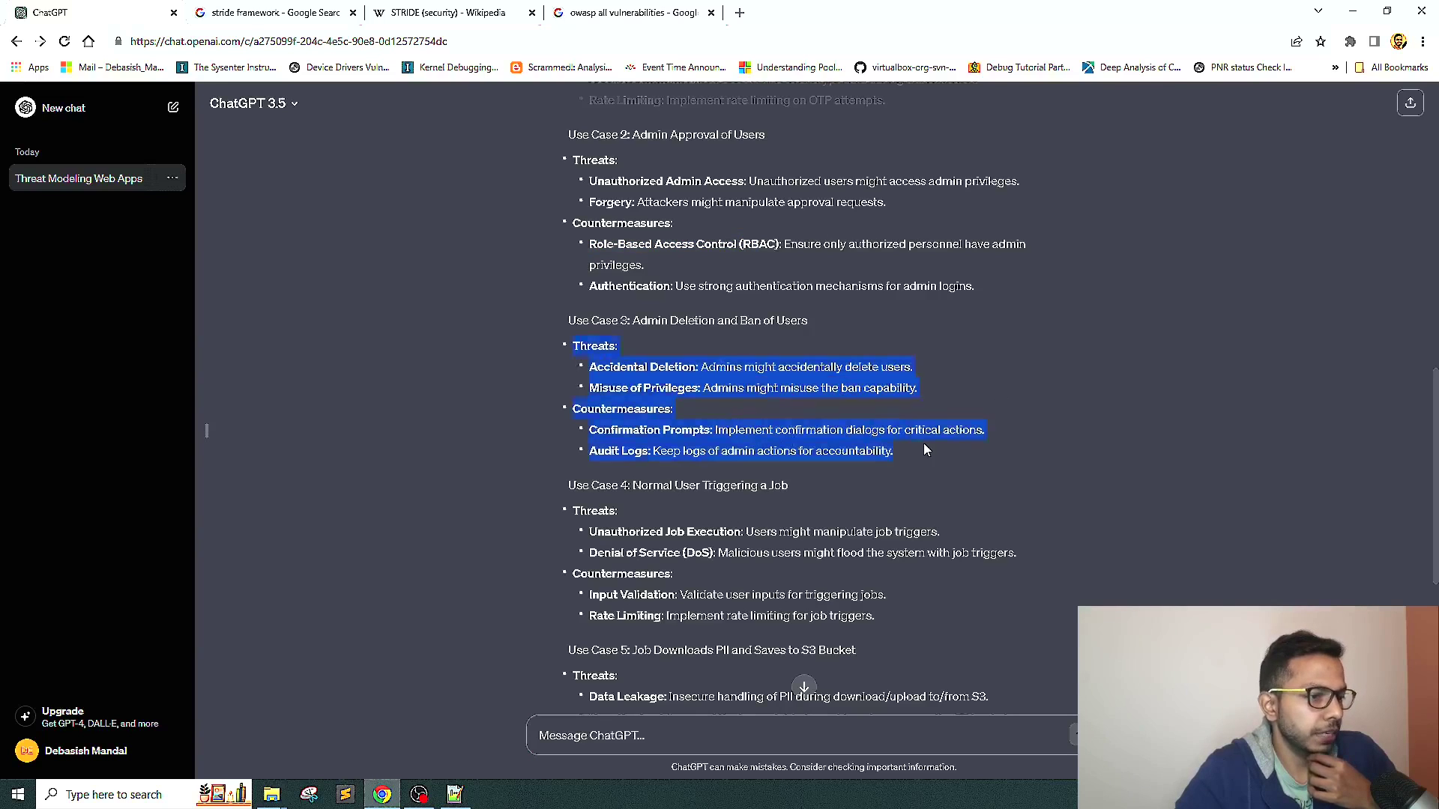
left_click(795, 430)
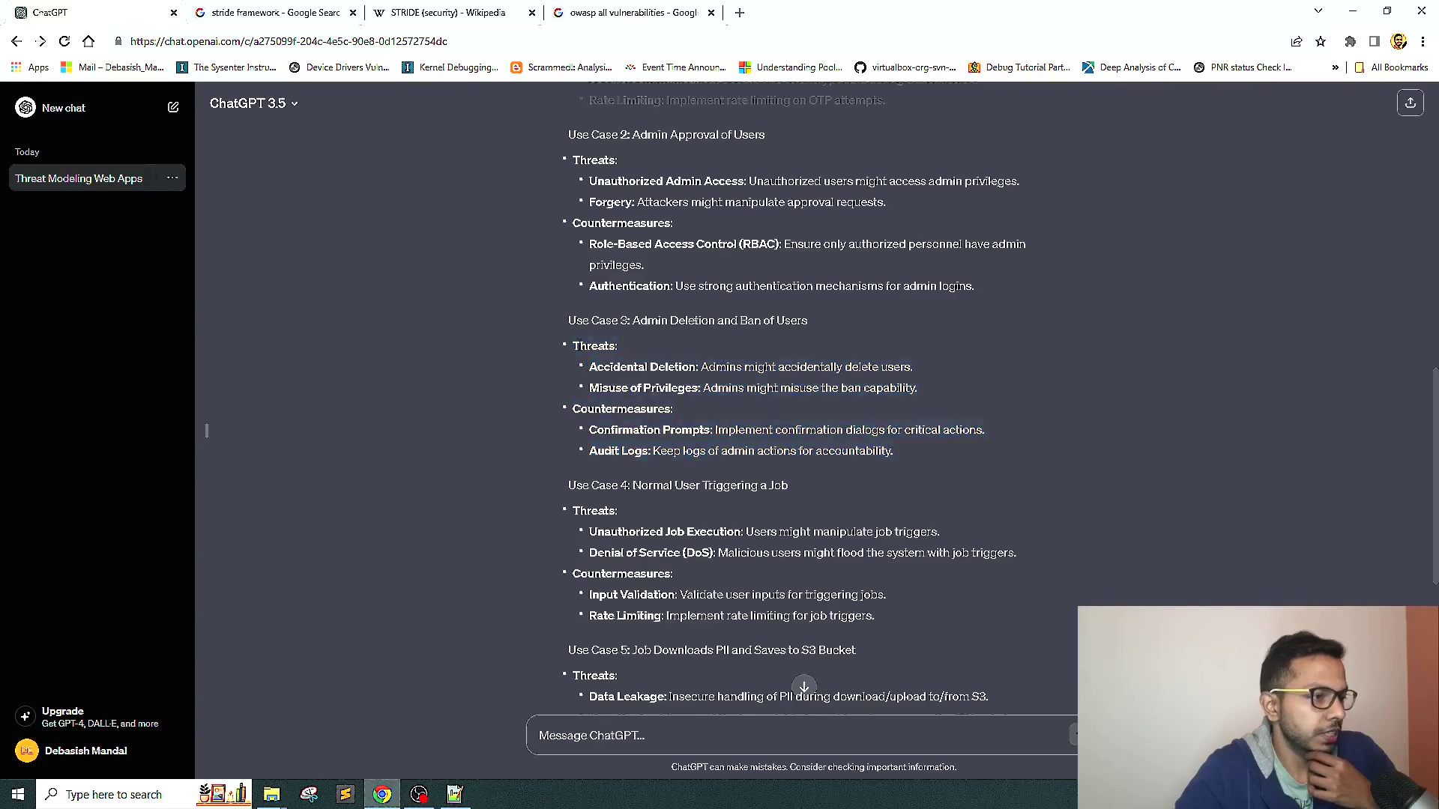
left_click_drag(698, 401, 945, 440)
left_click(1215, 401)
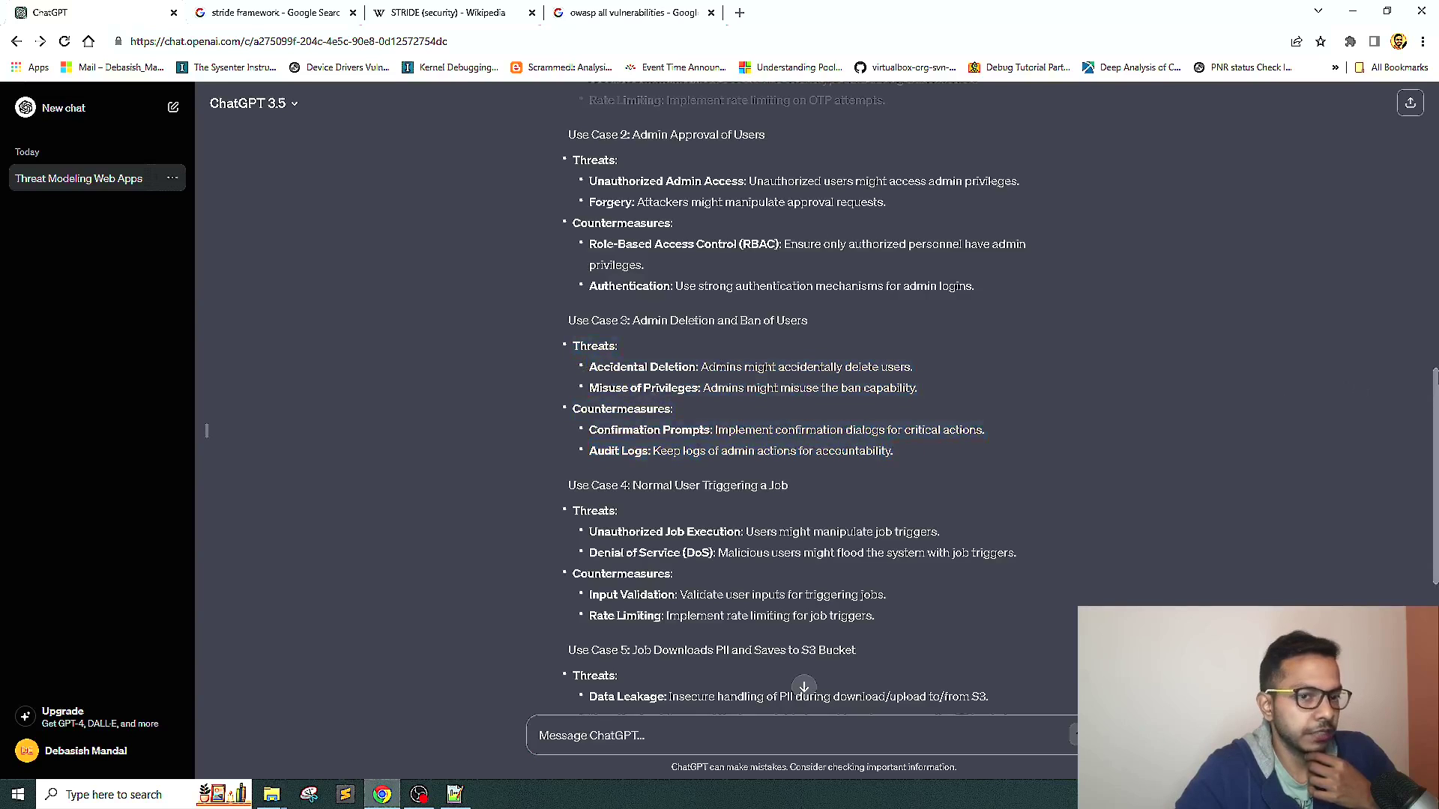
- Review the confirmation-prompt countermeasure and the unauthorized job execution and denial-of-service threats
scroll(1216, 402, "down", 2)
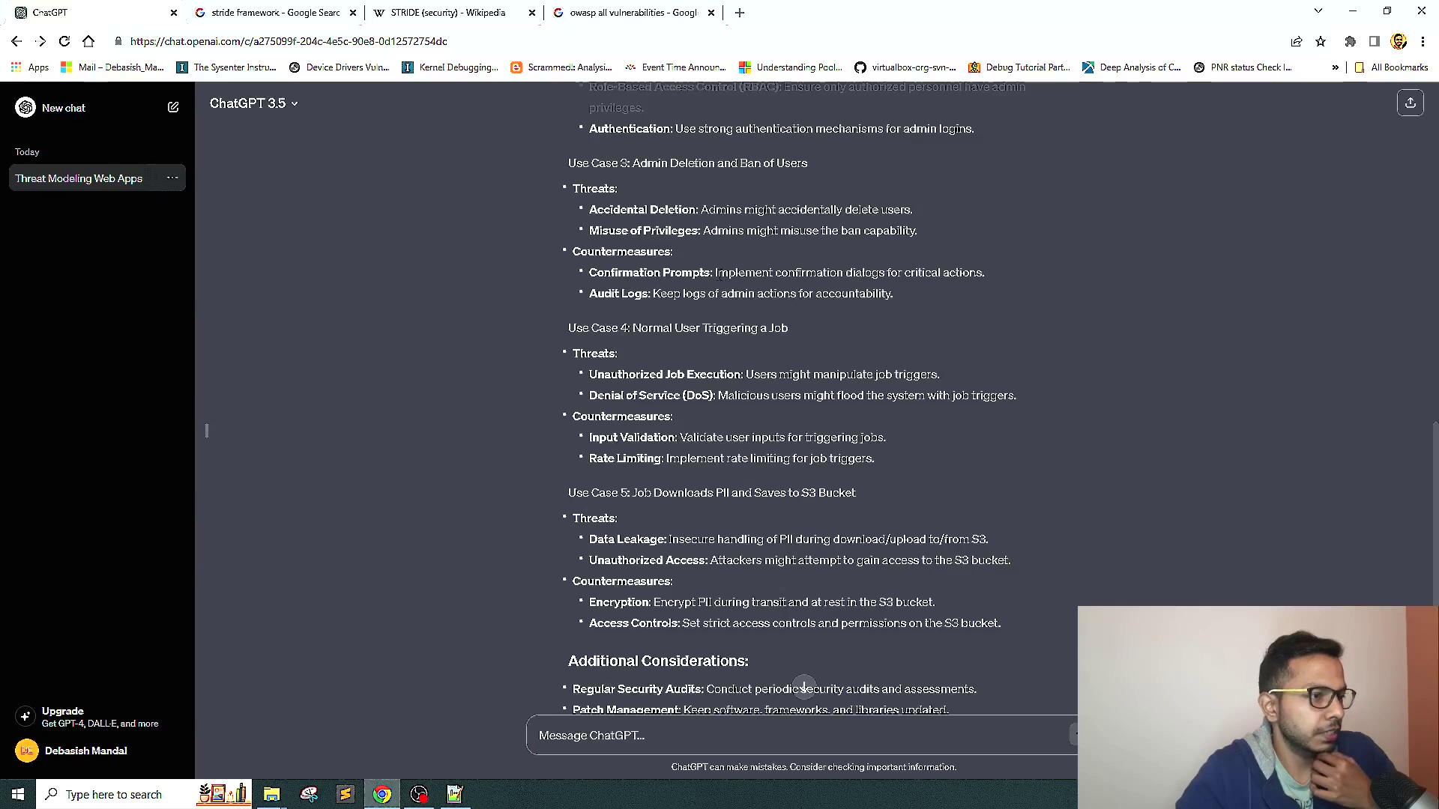
left_click_drag(716, 272, 1031, 274)
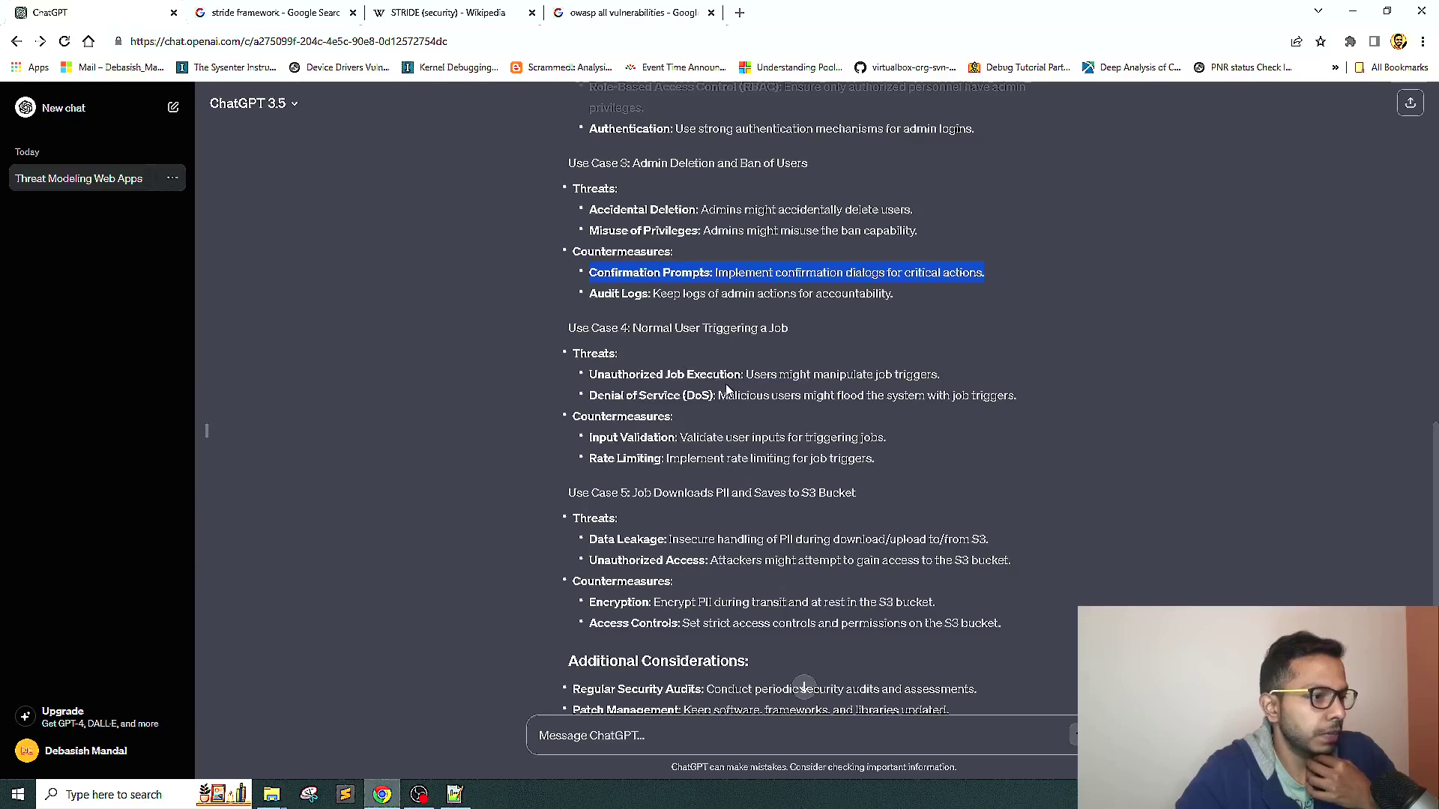
left_click_drag(746, 375, 1004, 379)
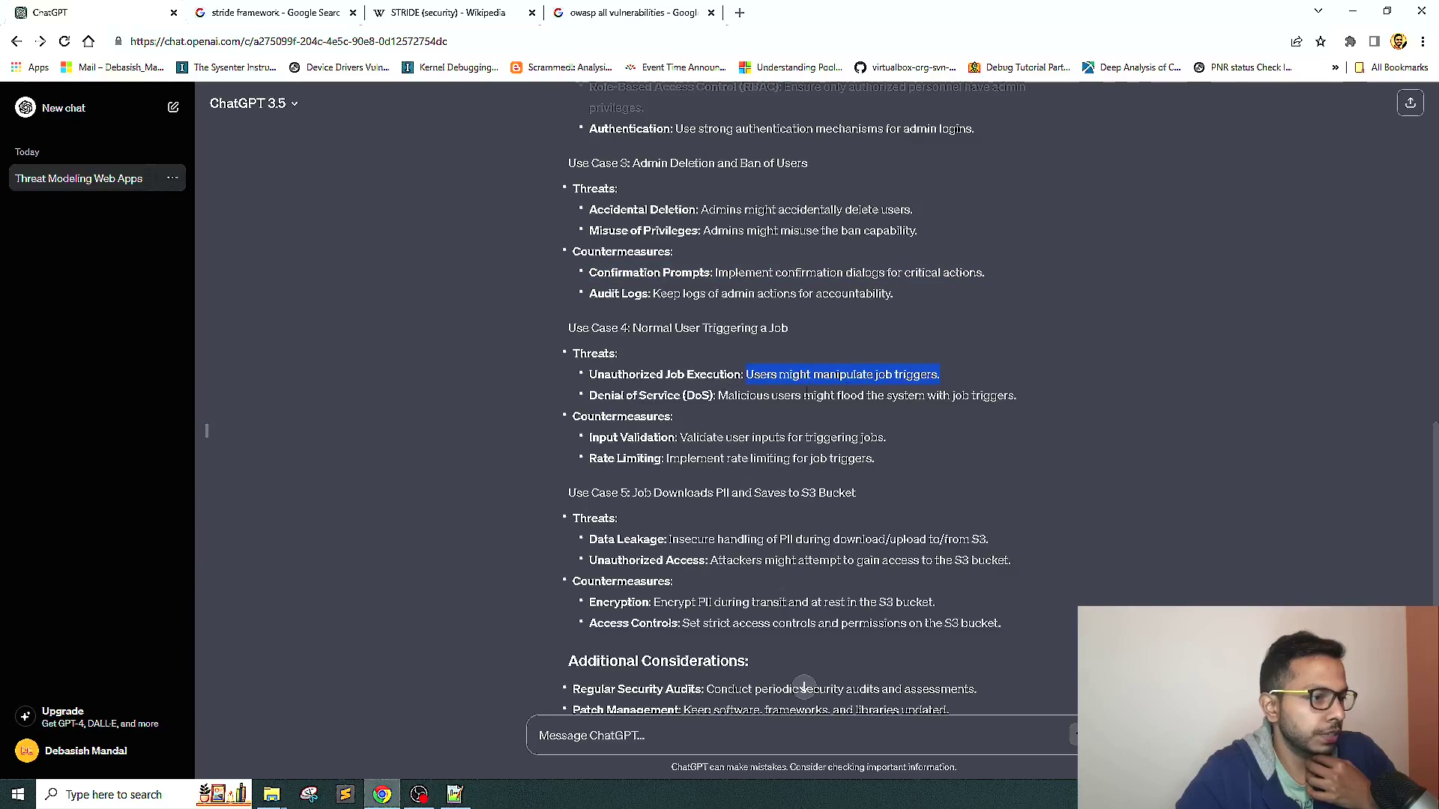
left_click_drag(718, 396, 1016, 396)
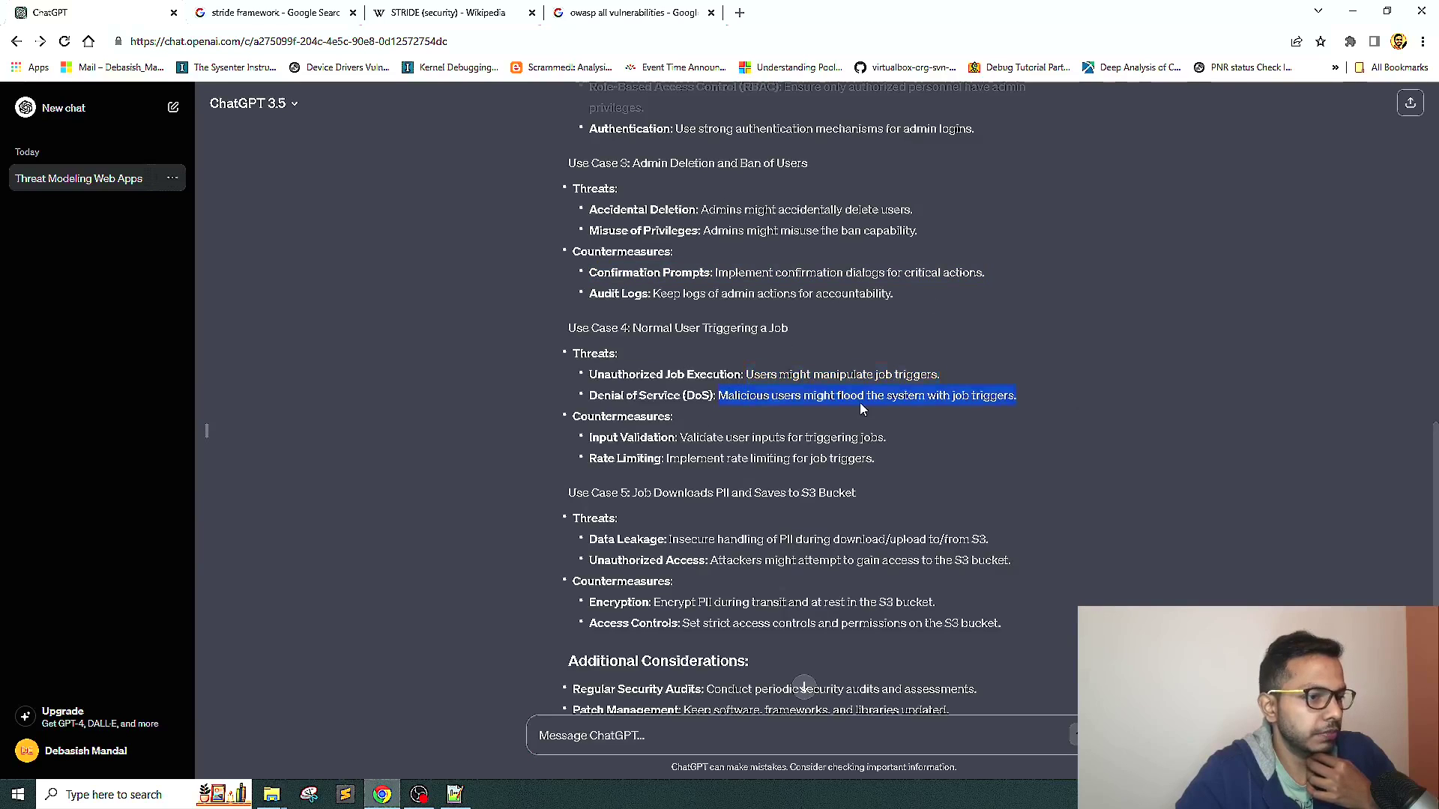
scroll(1432, 523, "down", 2)
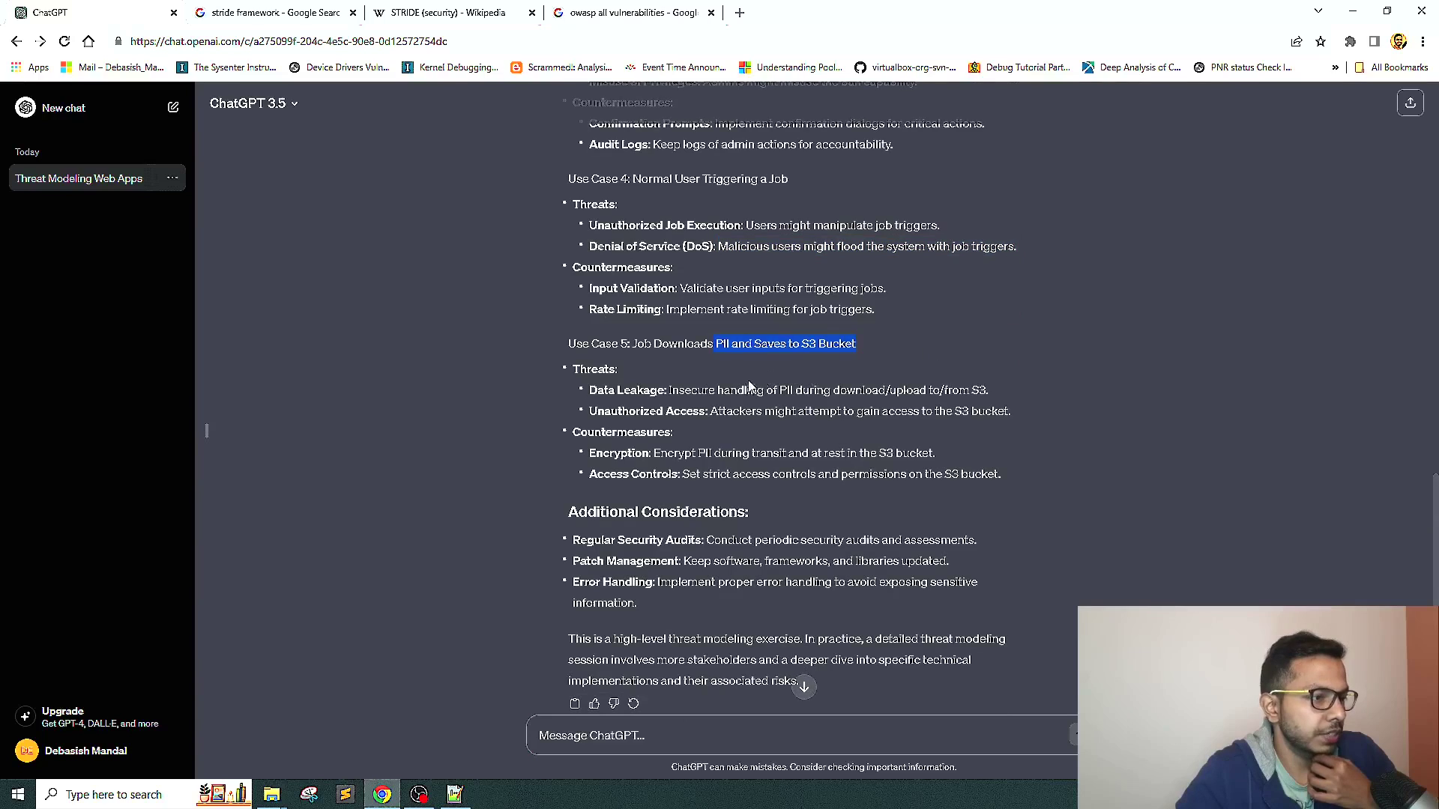
- Review the PII-to-S3 use case's data leakage and unauthorized access threats and encryption countermeasure
left_click_drag(804, 390, 989, 391)
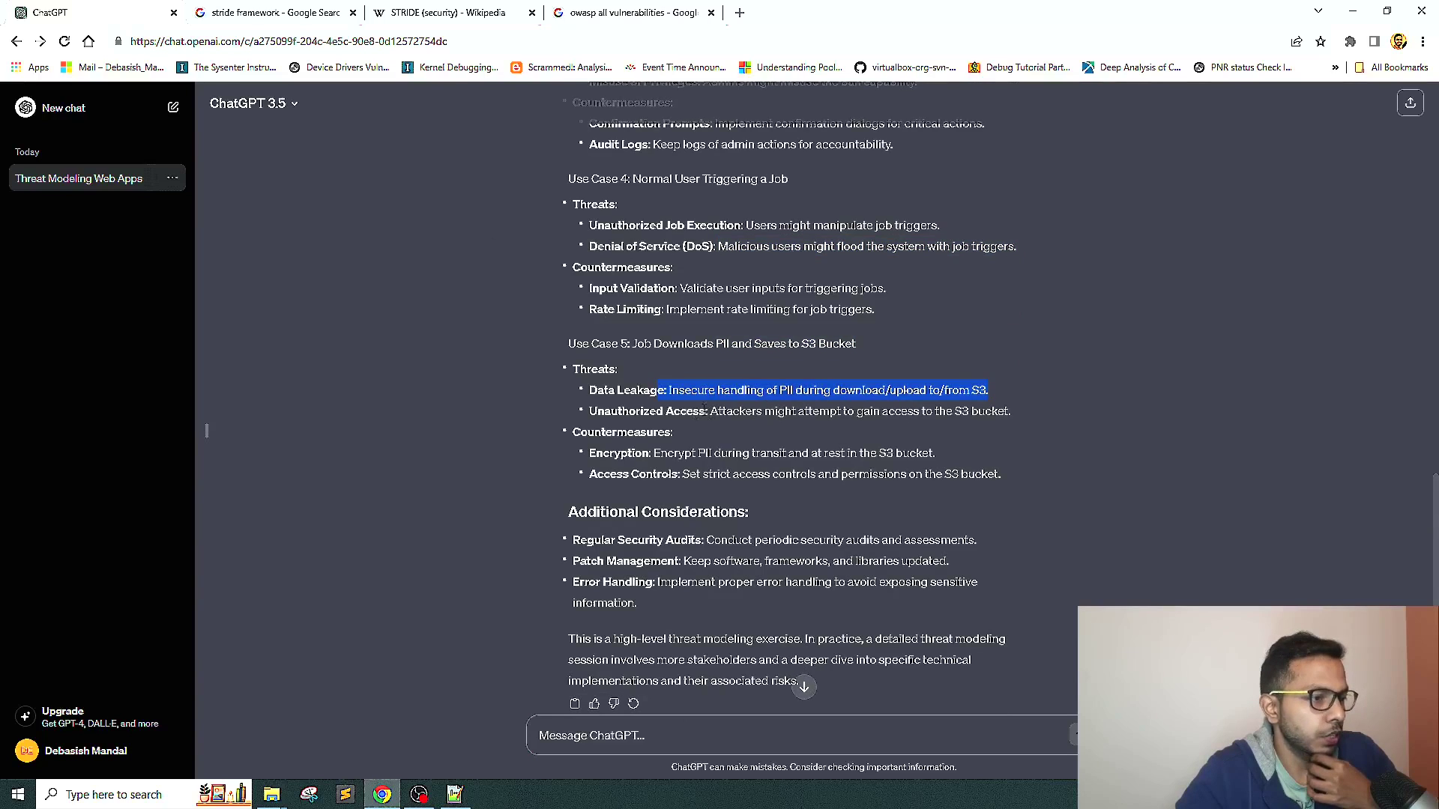
left_click_drag(711, 411, 853, 411)
left_click_drag(962, 412, 978, 412)
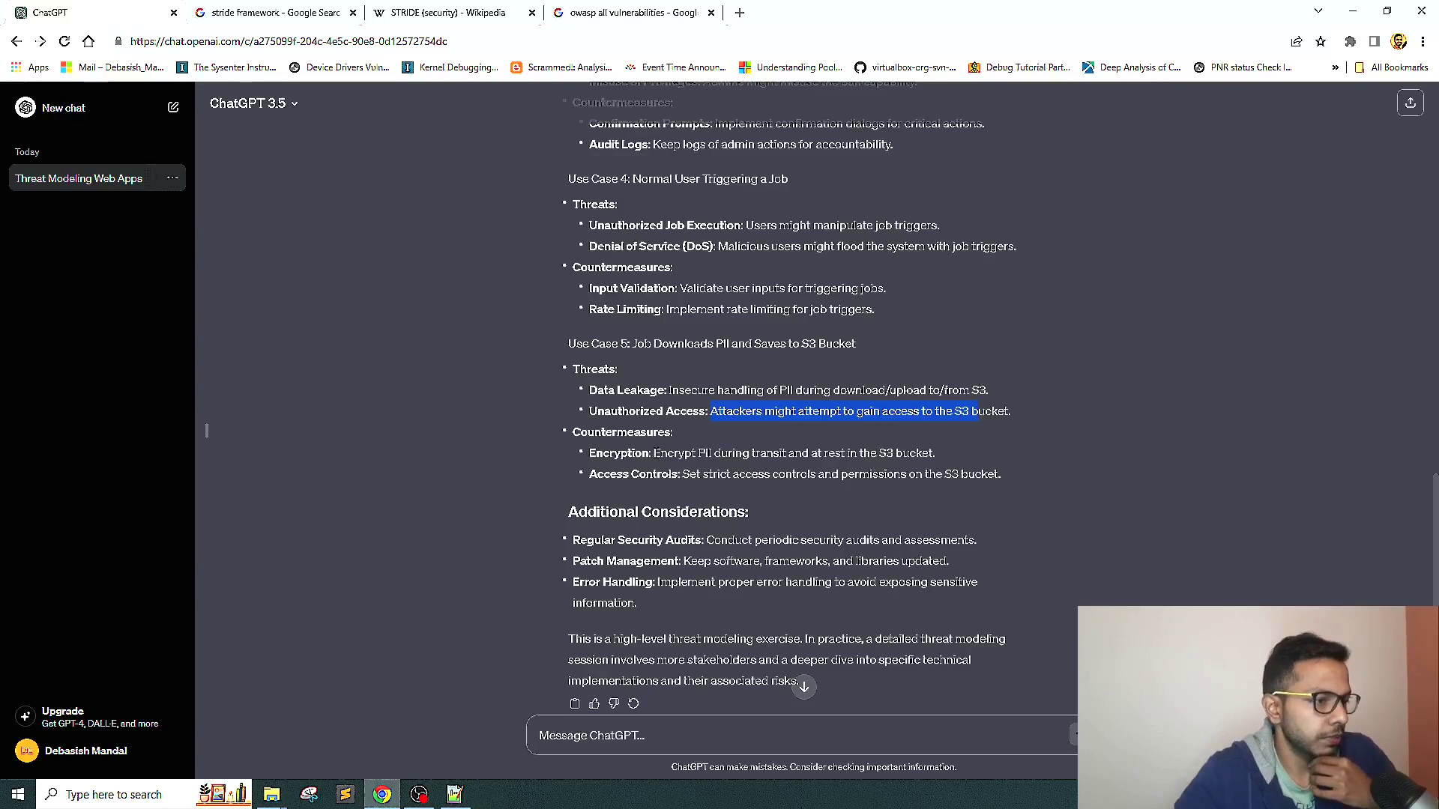
left_click_drag(653, 453, 992, 456)
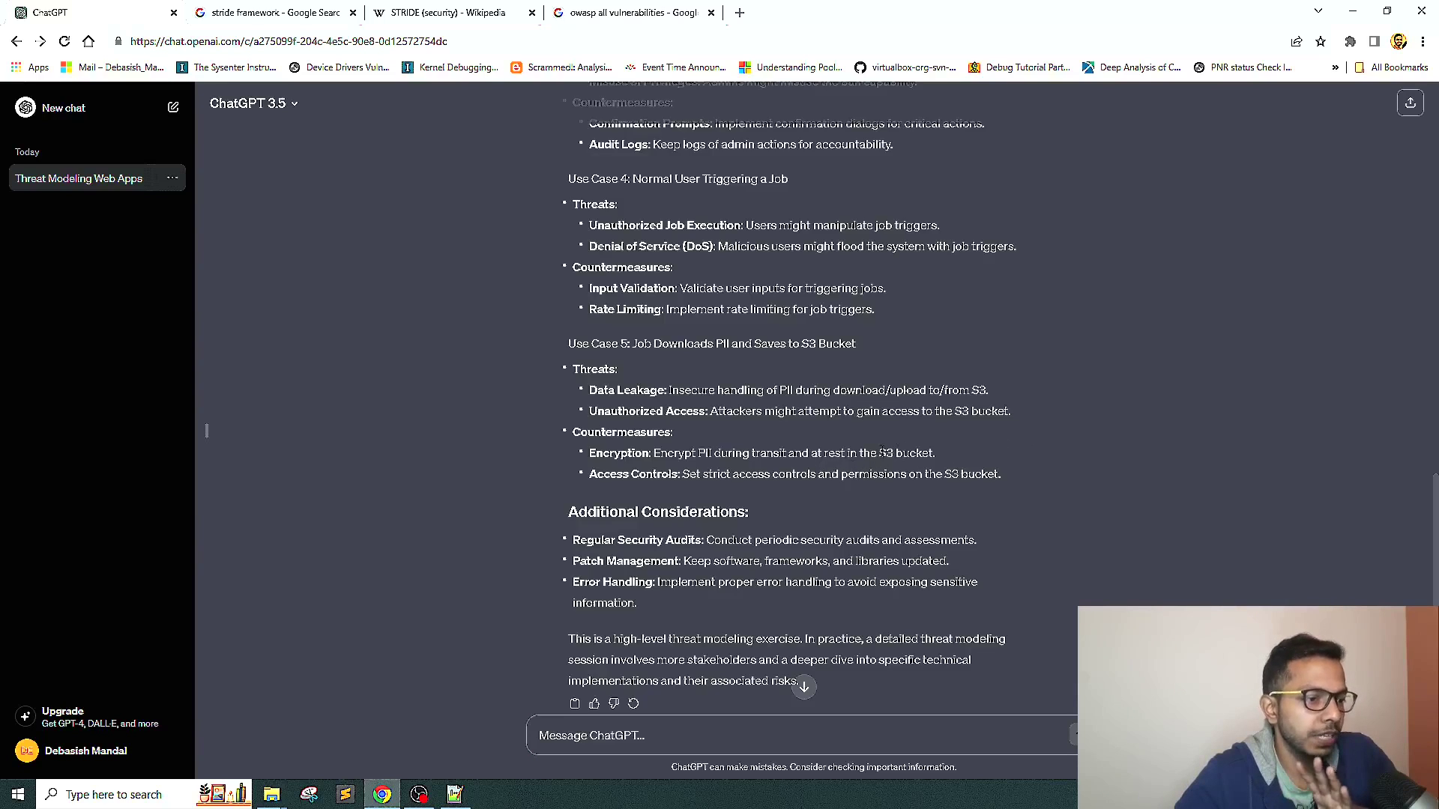
left_click_drag(878, 453, 976, 454)
triple_click(1024, 450)
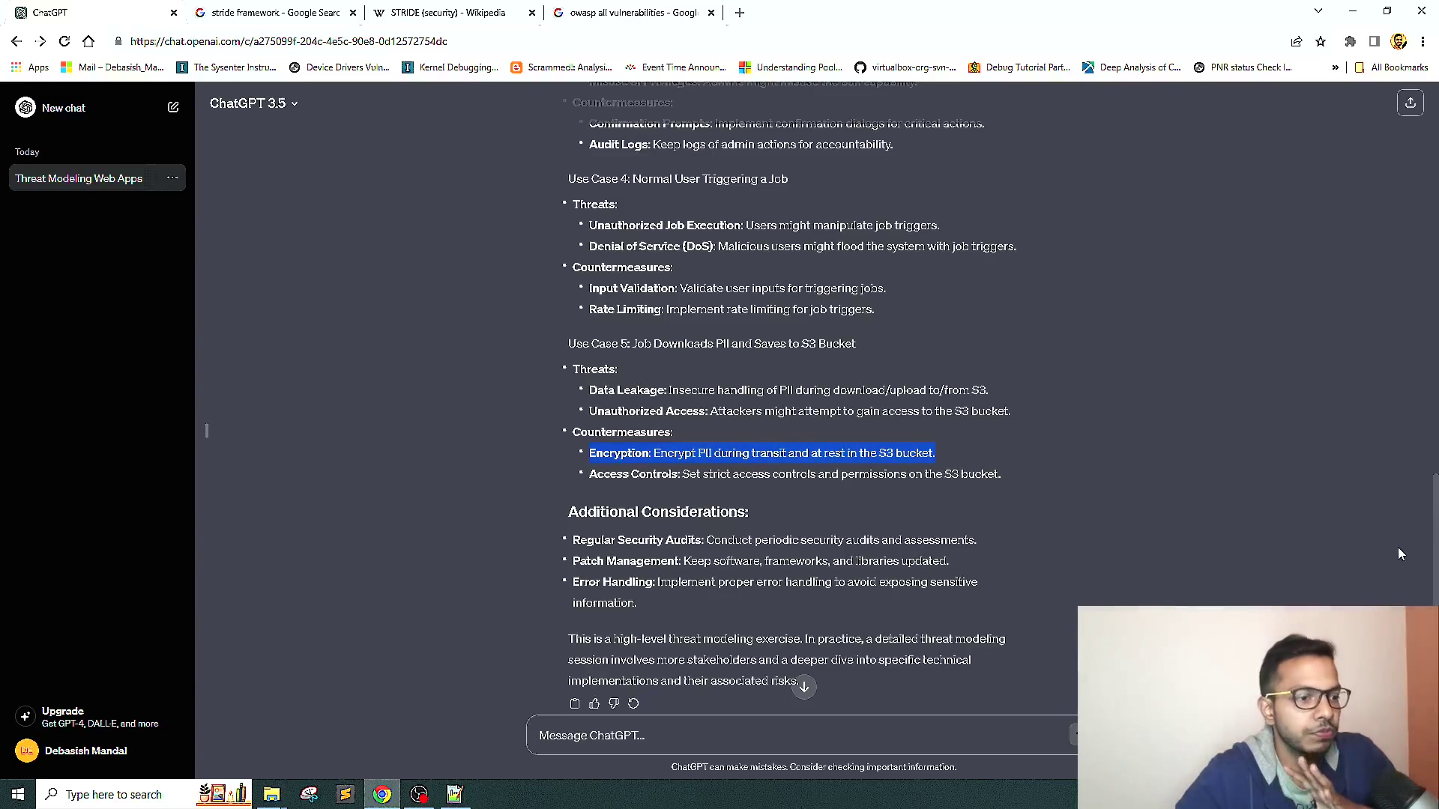
- Review the Access Controls countermeasure and read through to the closing paragraph
scroll(1401, 554, "down", 1)
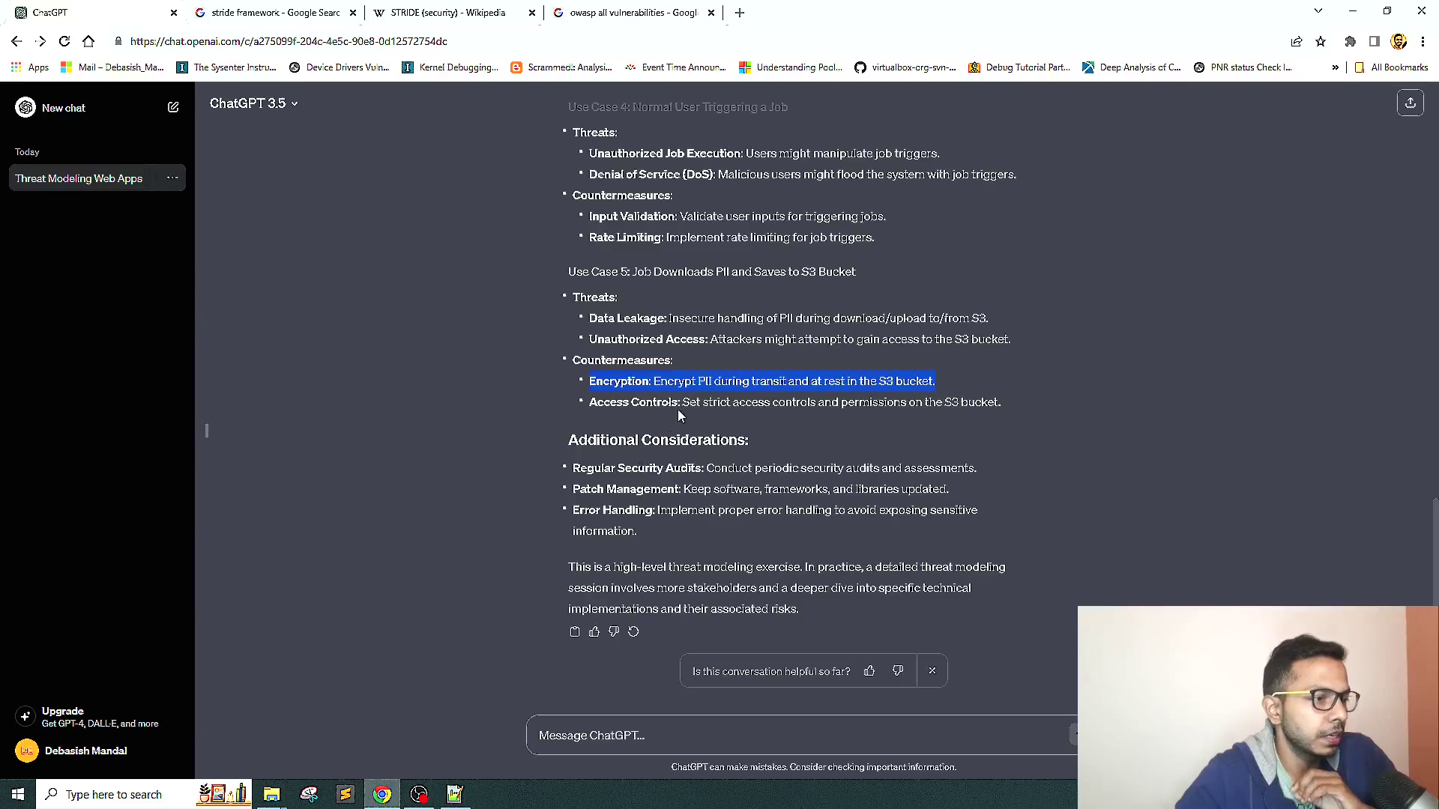
left_click_drag(683, 403, 995, 402)
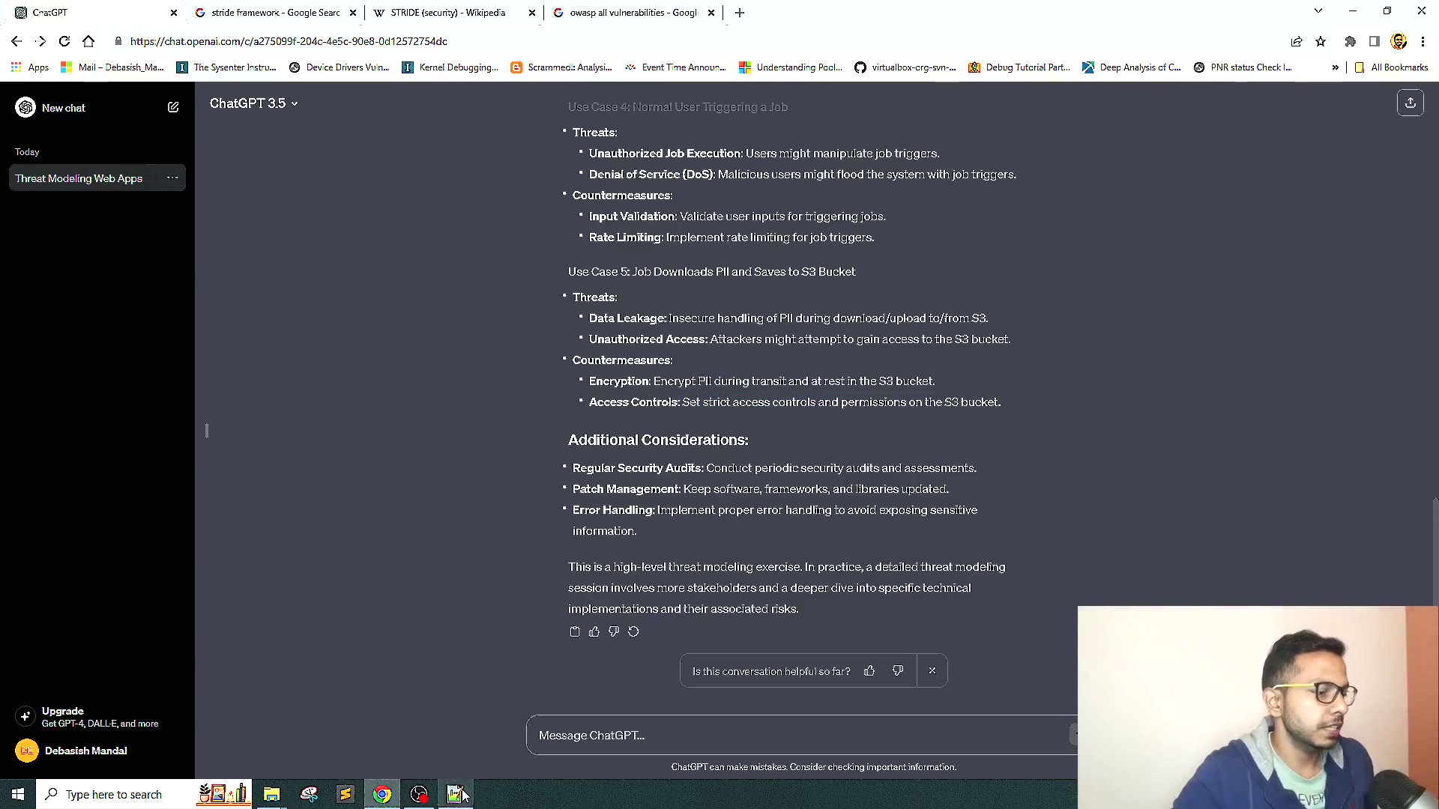
left_click_drag(866, 562, 712, 330)
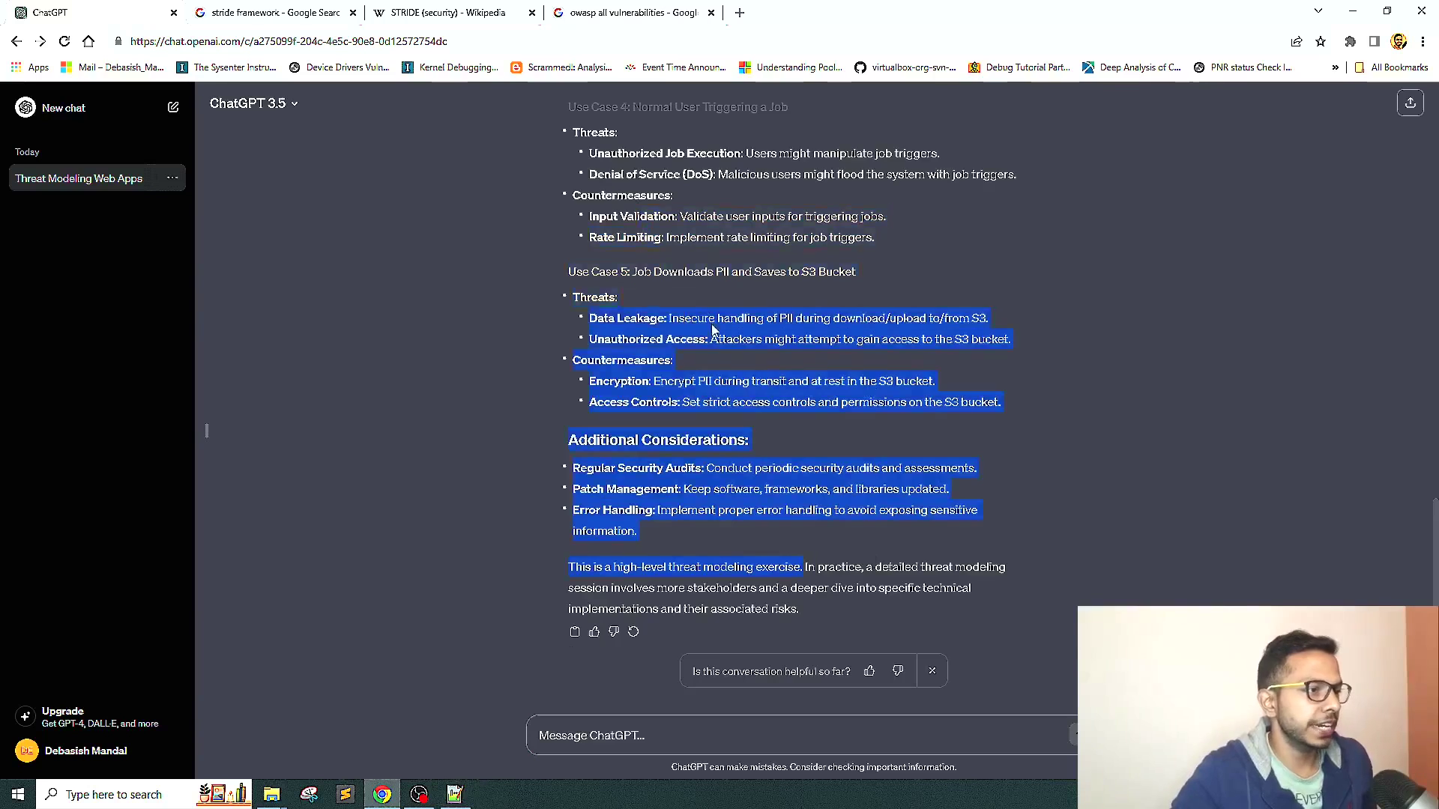
left_click(1176, 312)
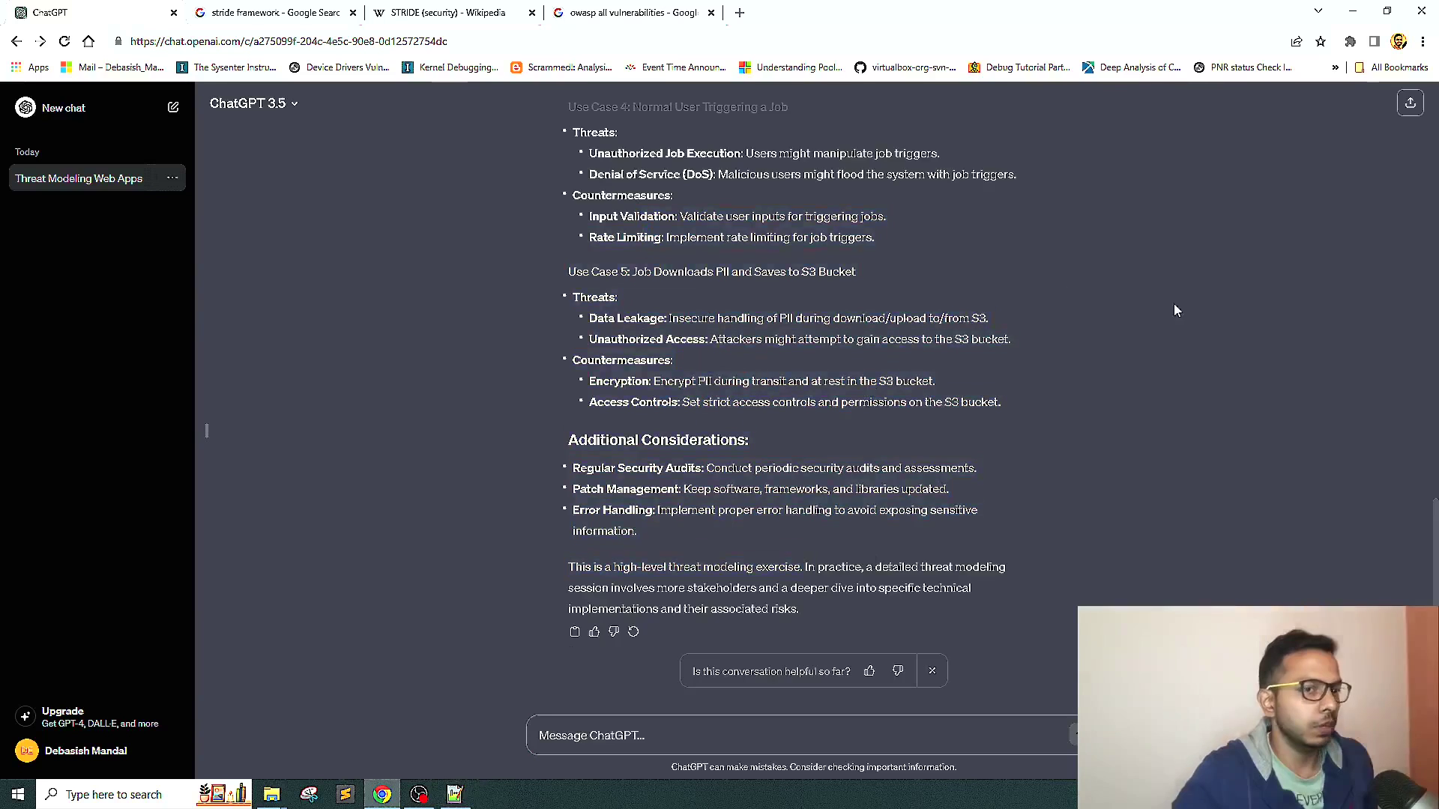
- Open the STRIDE instruction note in Notepad++ and review the STRIDE and OWASP Top 10 lines
left_click(455, 794)
left_click(474, 71)
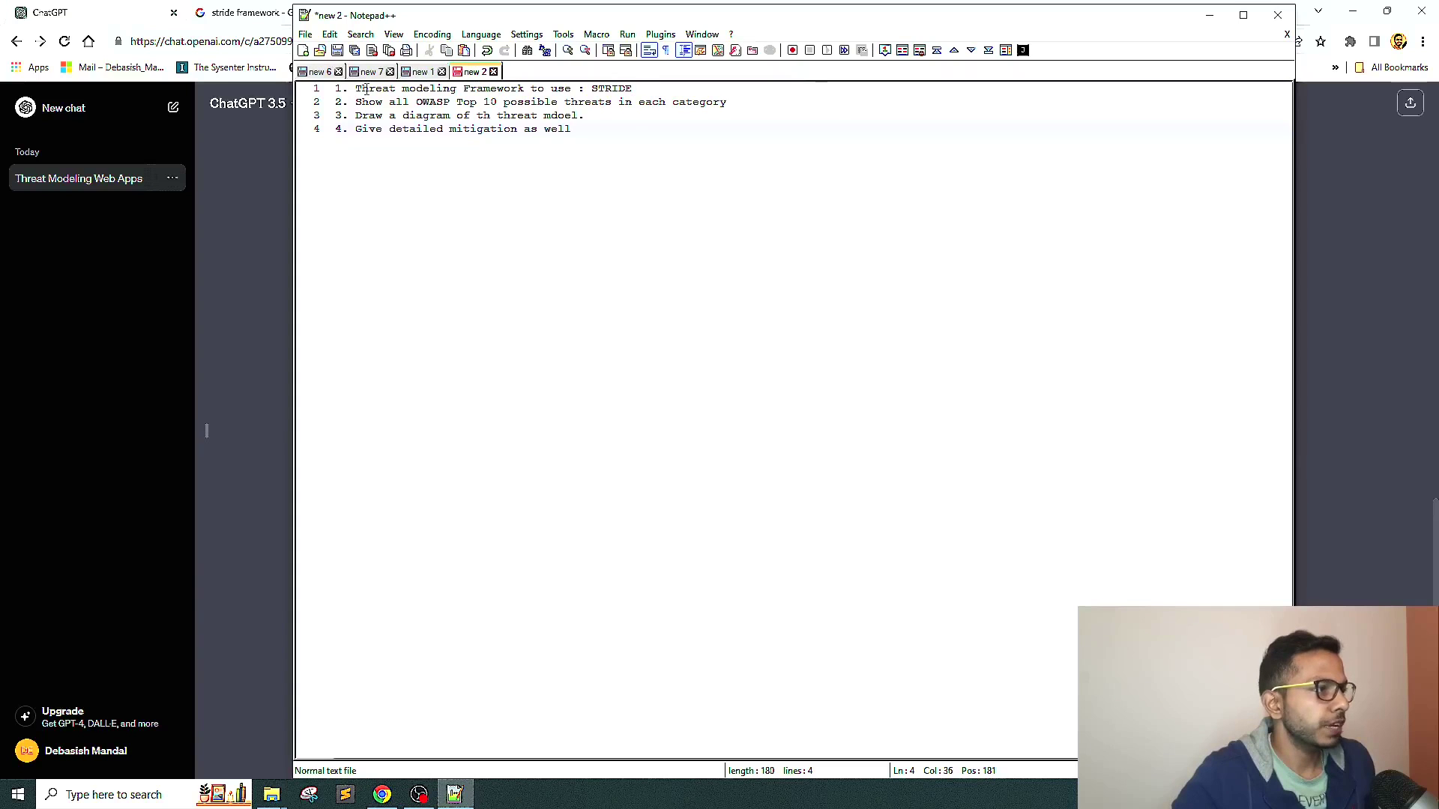
left_click_drag(498, 23, 562, 108)
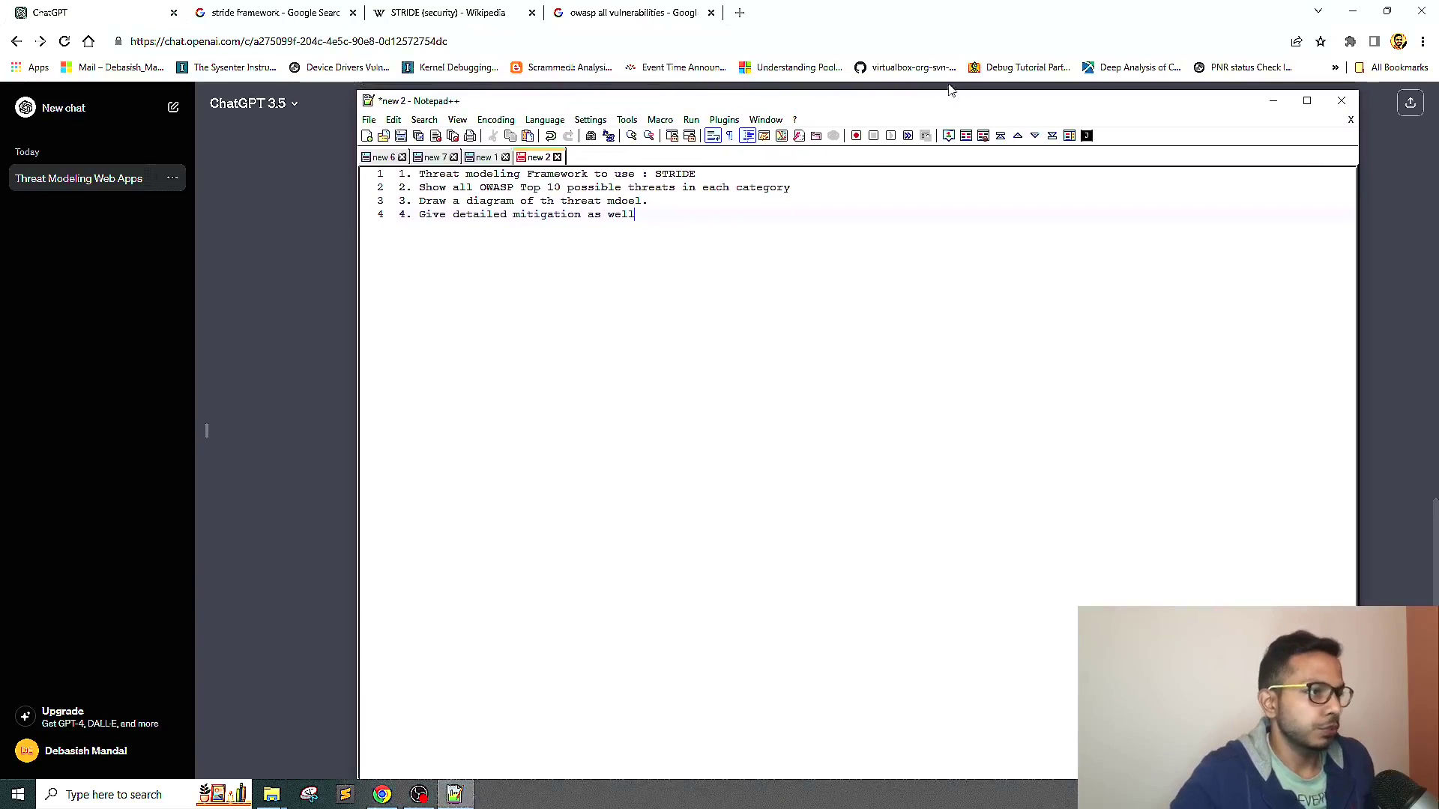
double_click(694, 174)
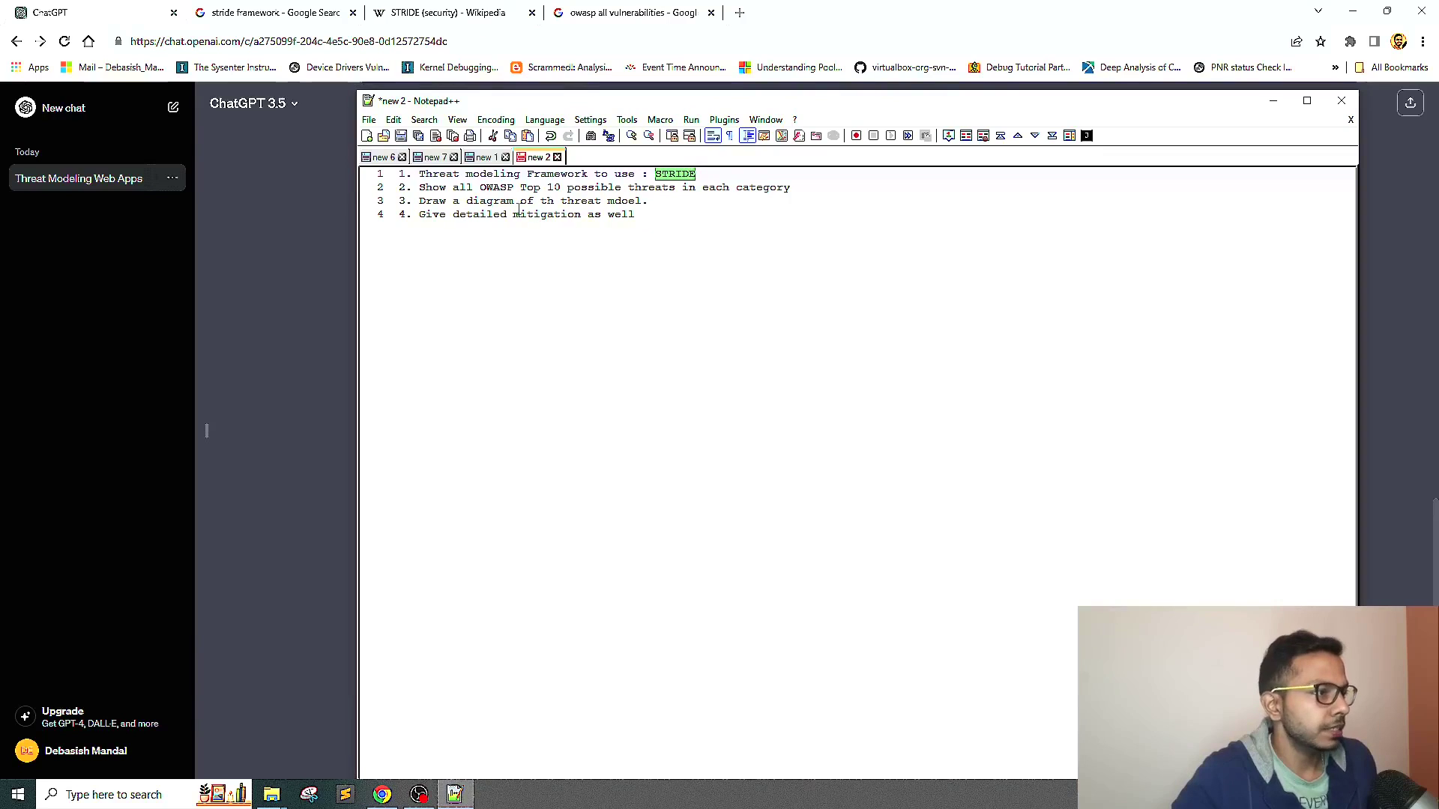
left_click_drag(412, 187, 841, 186)
- Review the diagram and mitigation lines, then select and copy all four instructions
left_click(690, 200)
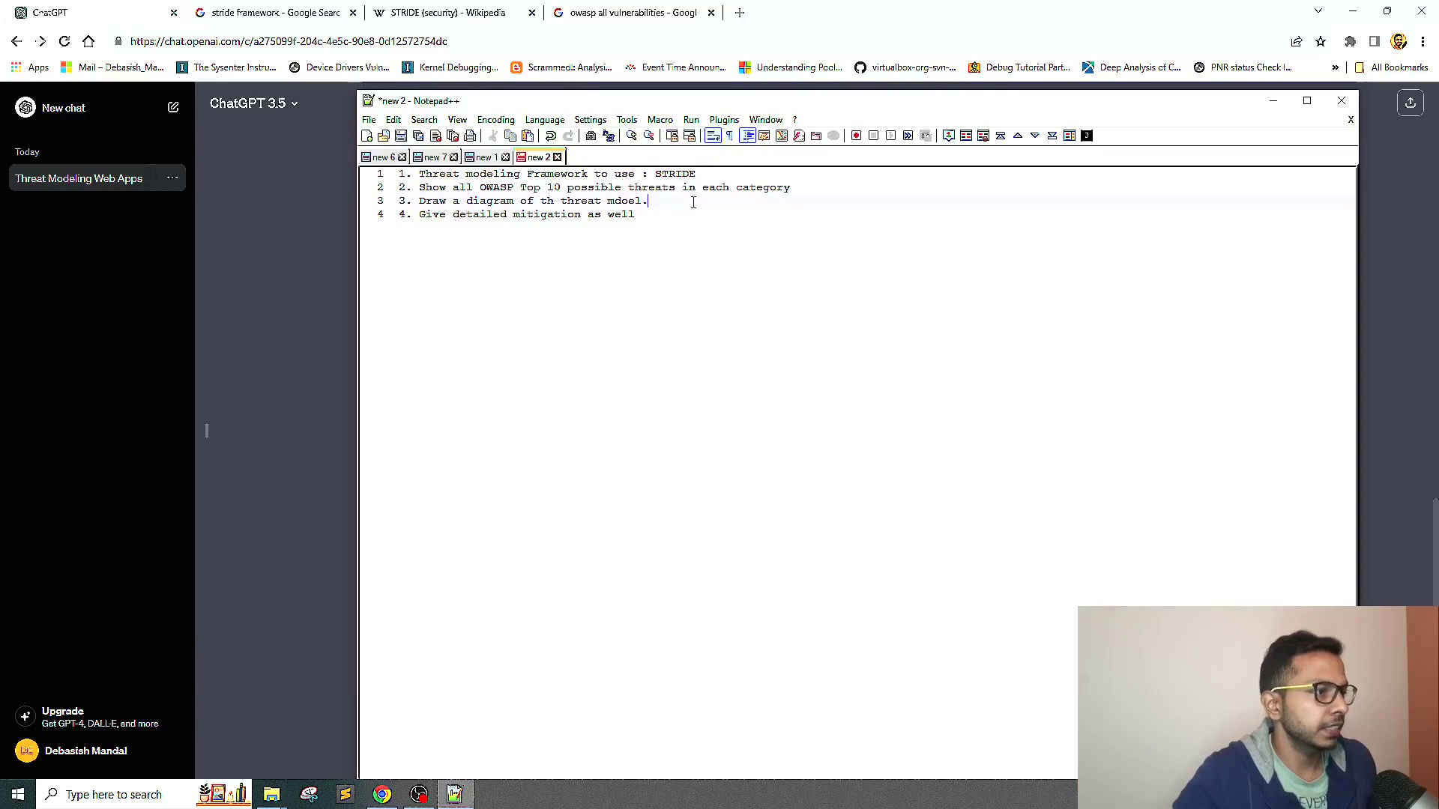
left_click_drag(417, 201, 680, 200)
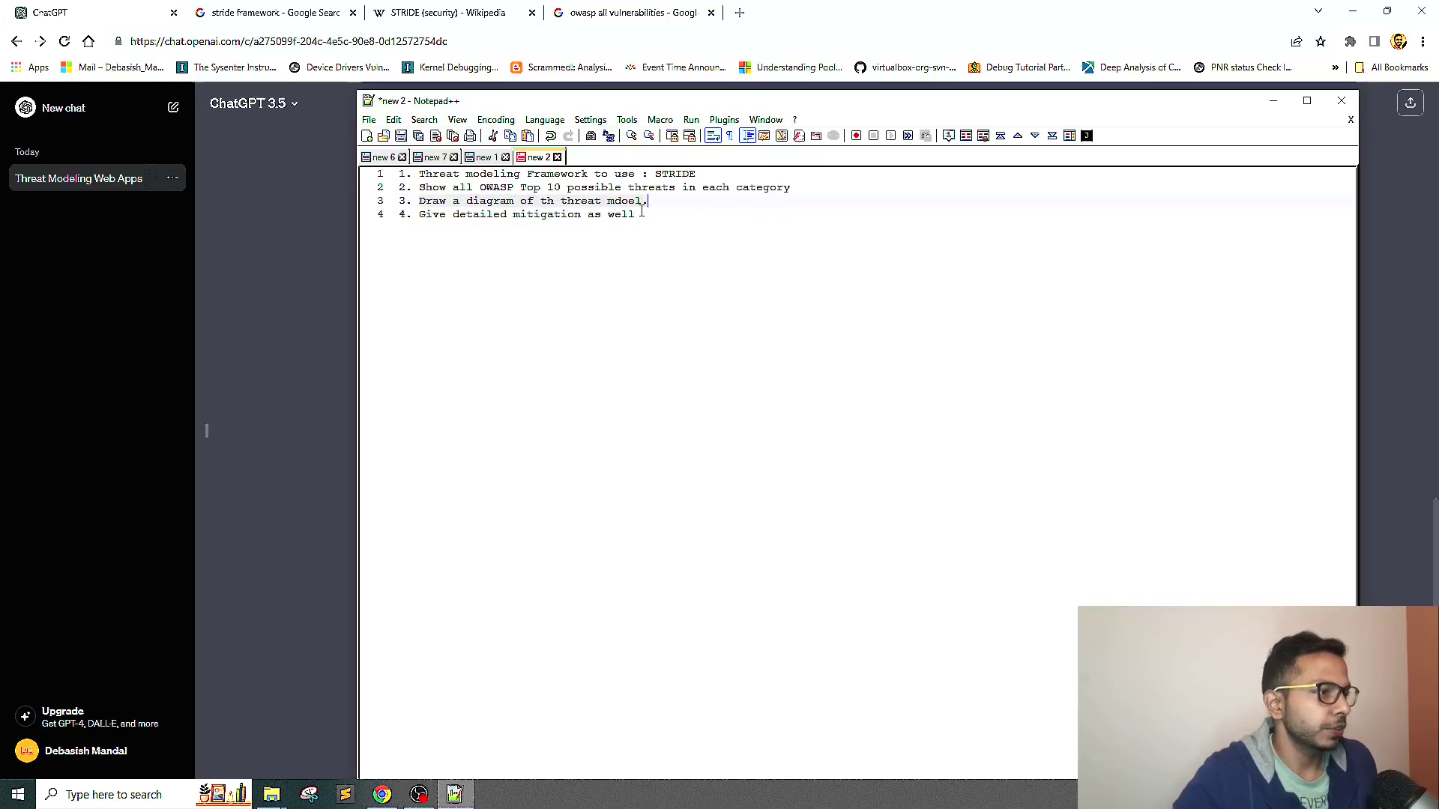
left_click(726, 220)
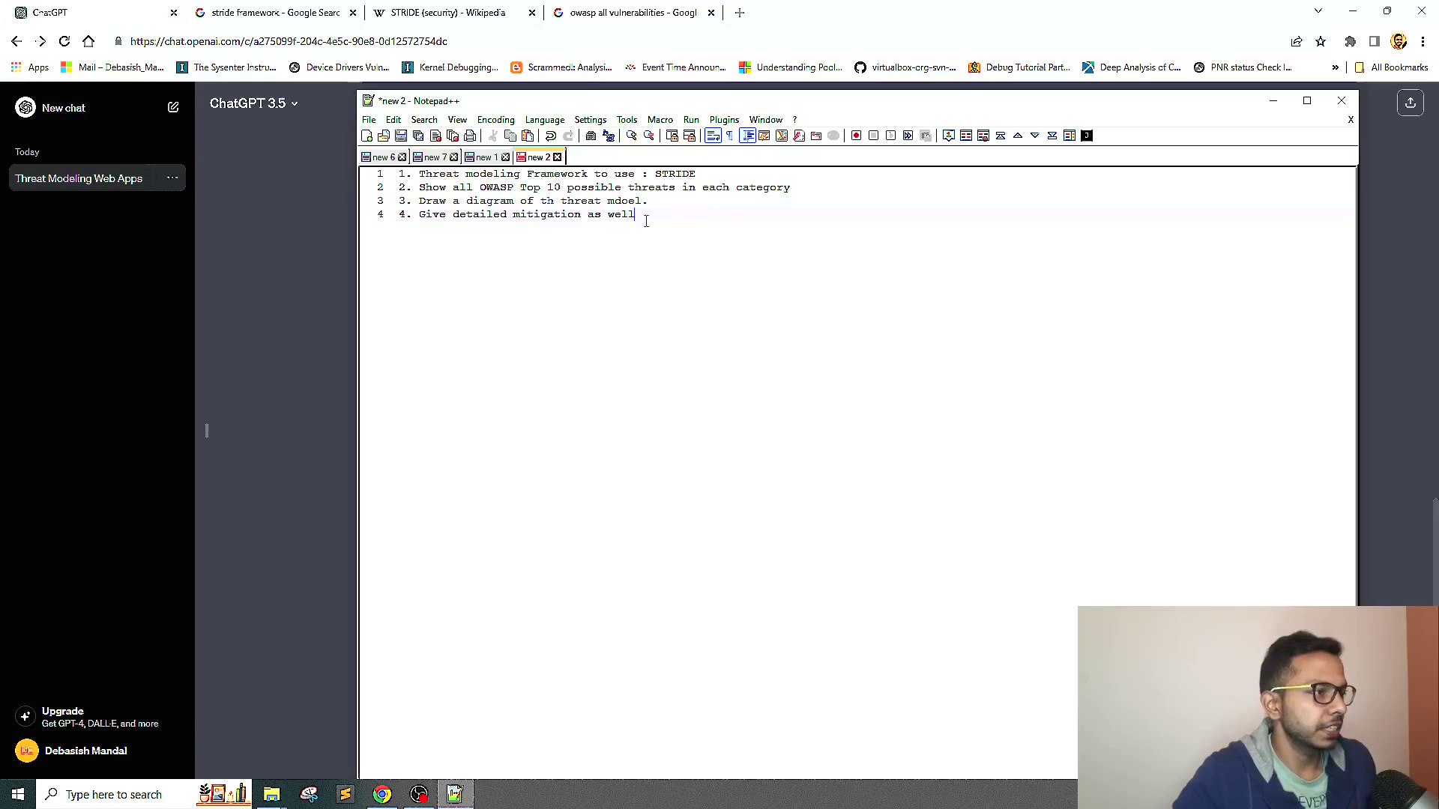
left_click_drag(638, 215, 586, 227)
left_click(706, 221)
key("ctrl+a")
key("ctrl+c")
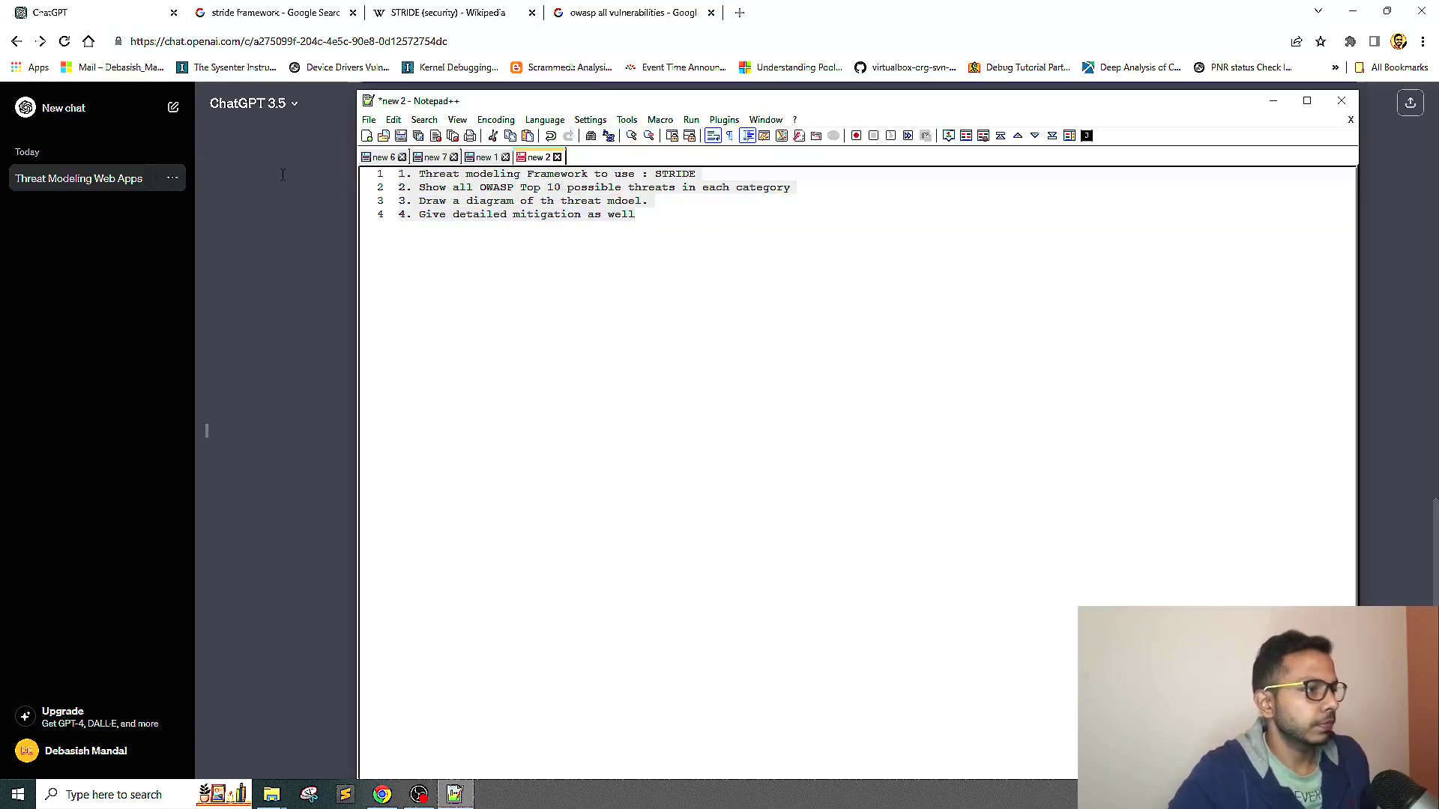
left_click(270, 262)
- Paste and send the four-point STRIDE, OWASP Top 10, diagram and mitigation request
left_click(577, 736)
key("ctrl+v")
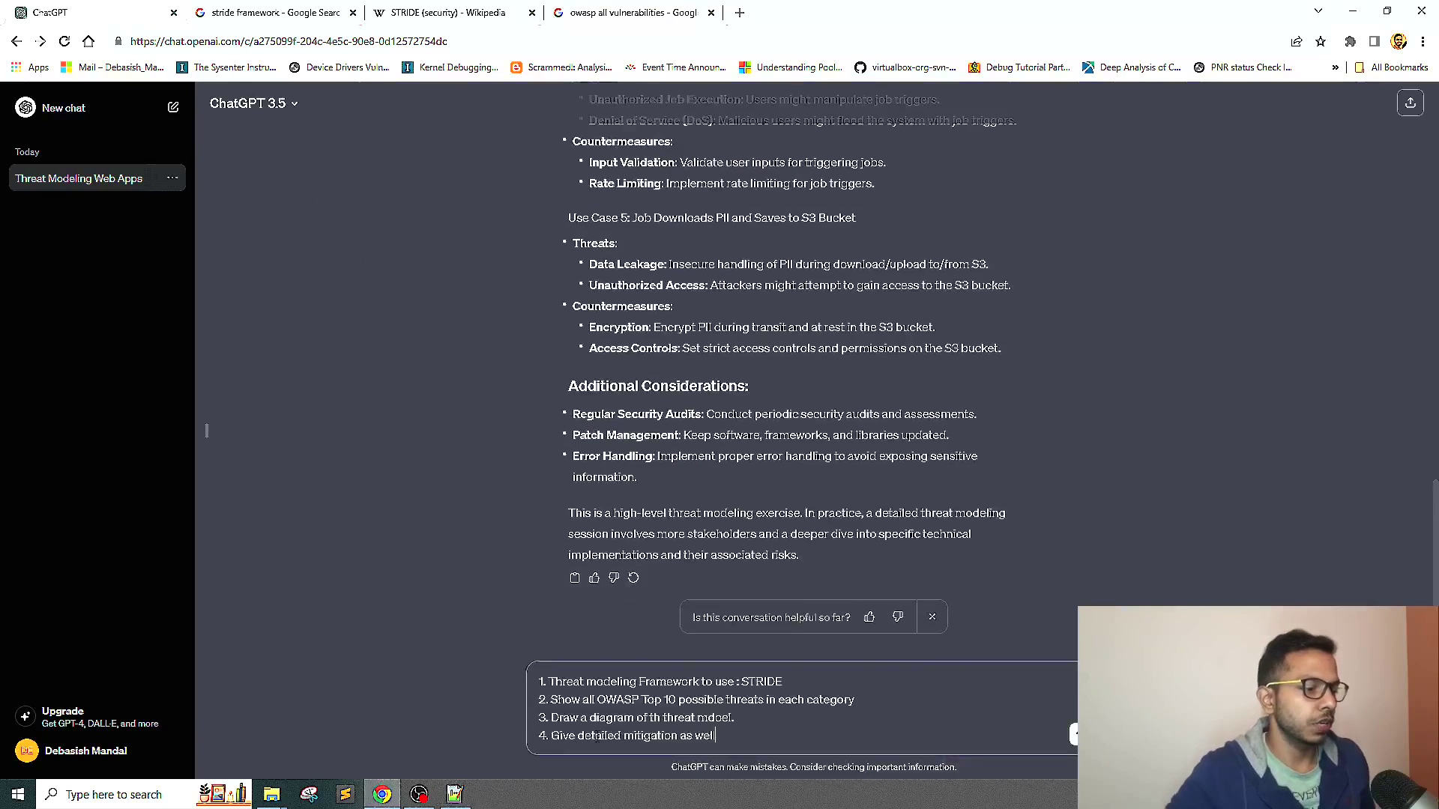
key("Return")
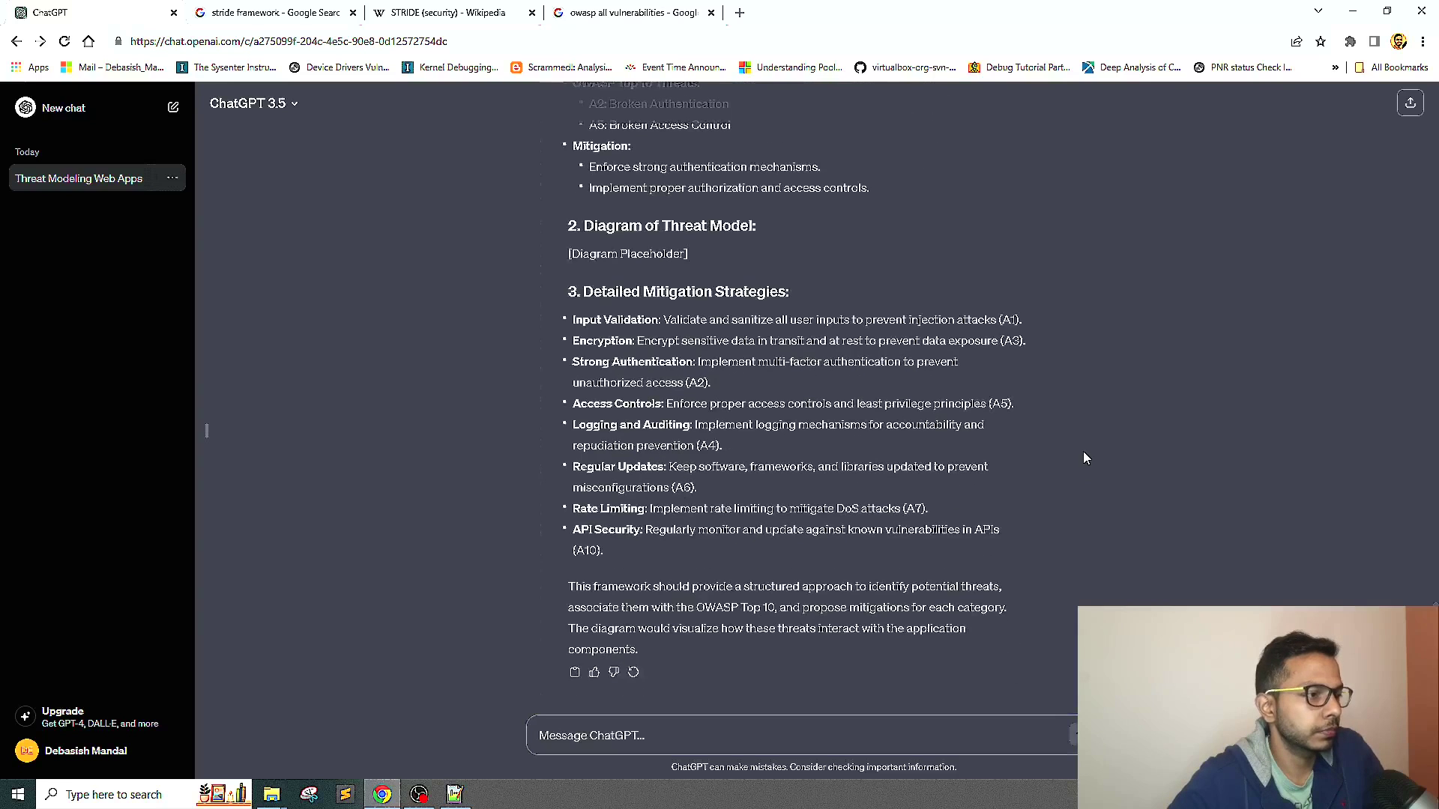
- Review the reply from the [Diagram Placeholder] line back up through the STRIDE breakdown
left_click_drag(567, 254, 774, 261)
scroll(922, 426, "up", 9)
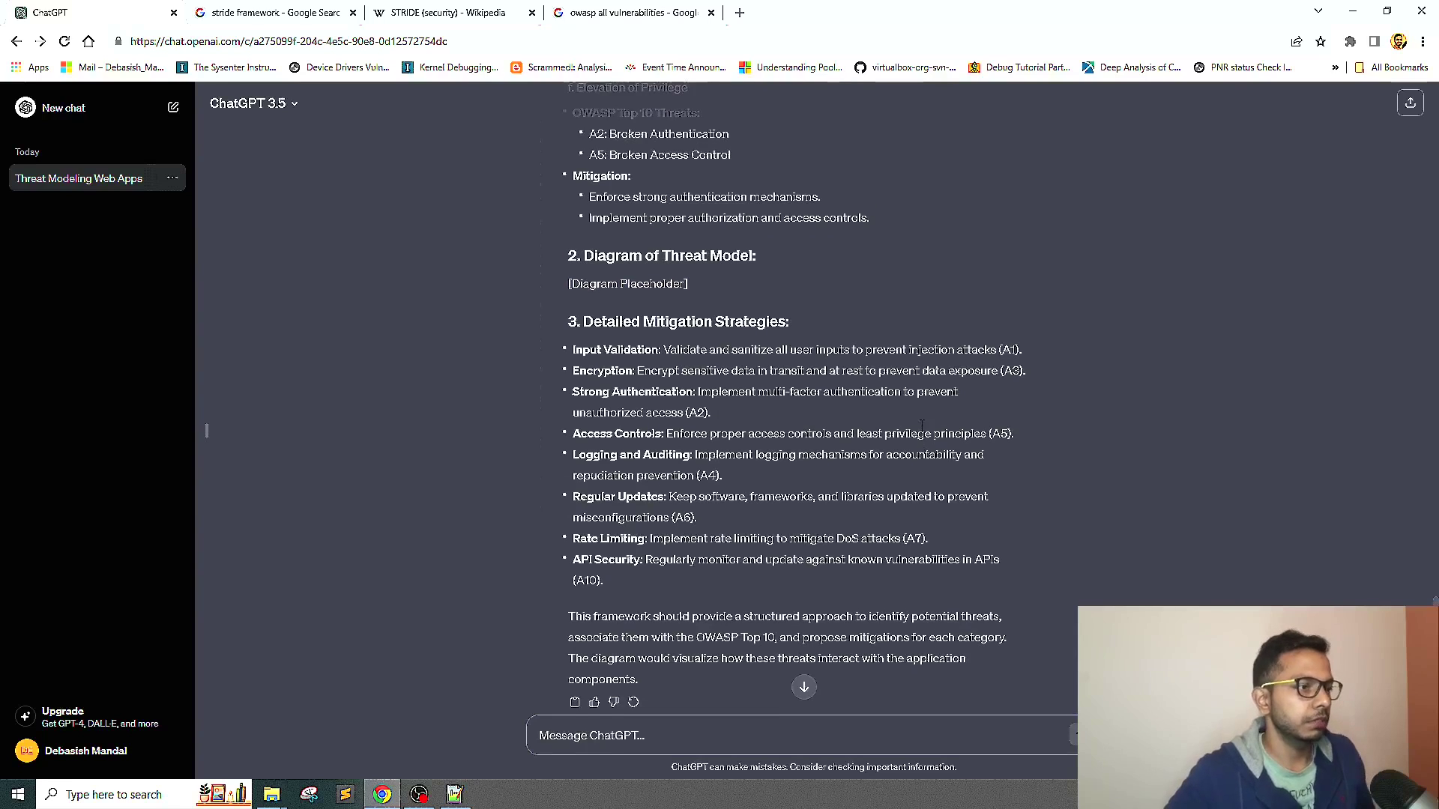
scroll(921, 427, "up", 5)
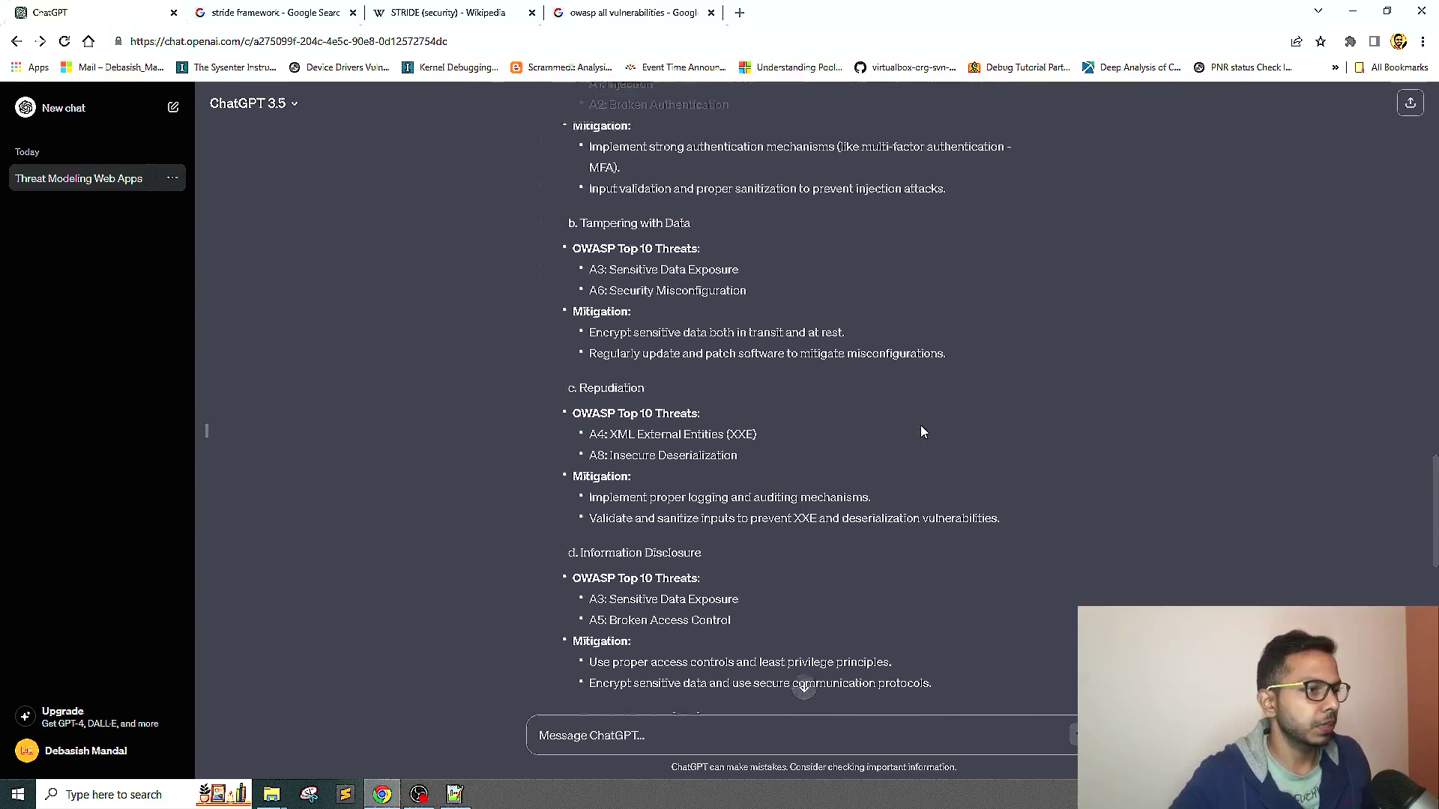
scroll(920, 424, "up", 2)
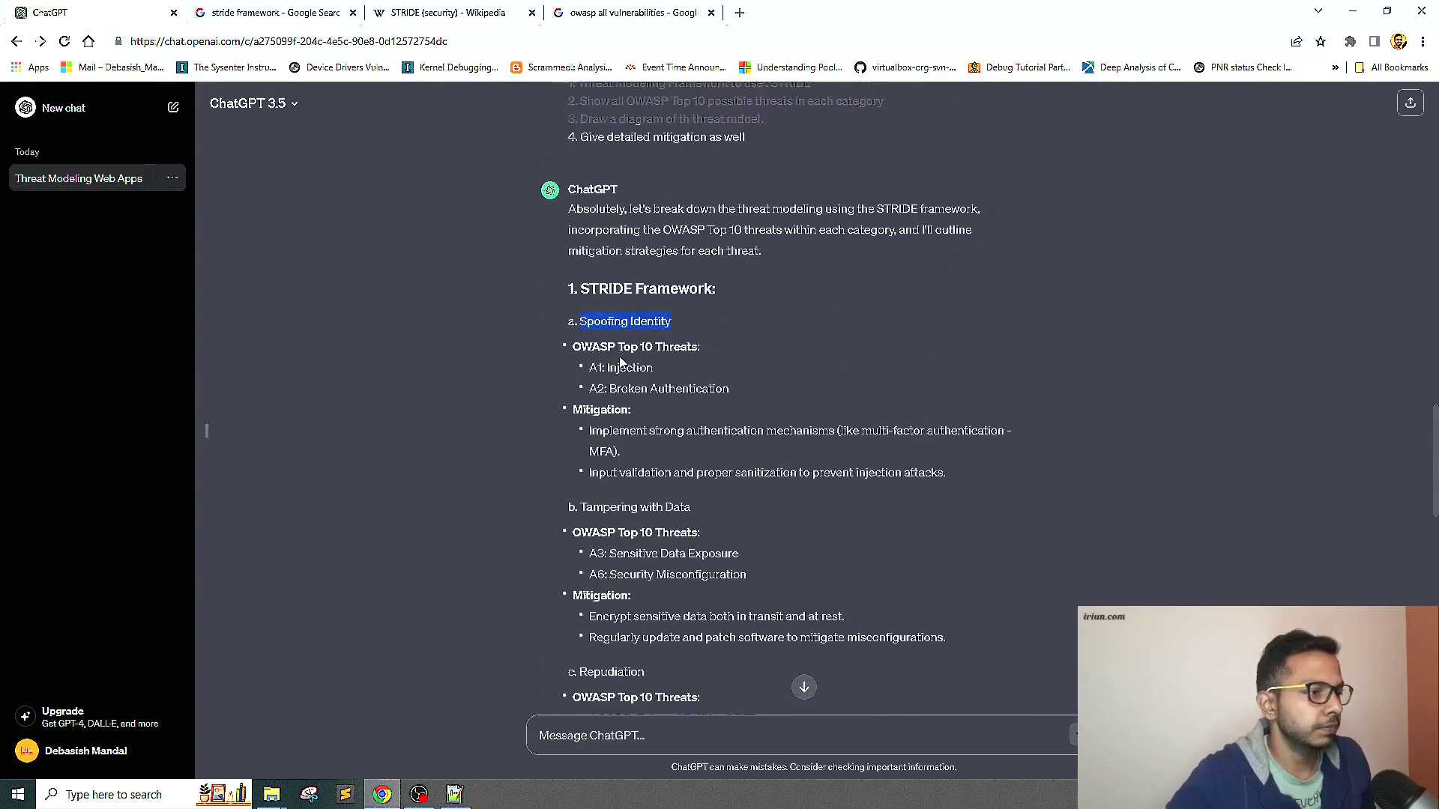
- Review the Spoofing Identity section: A1 Injection, A2 authentication threats and the strong-authentication mitigation
triple_click(645, 348)
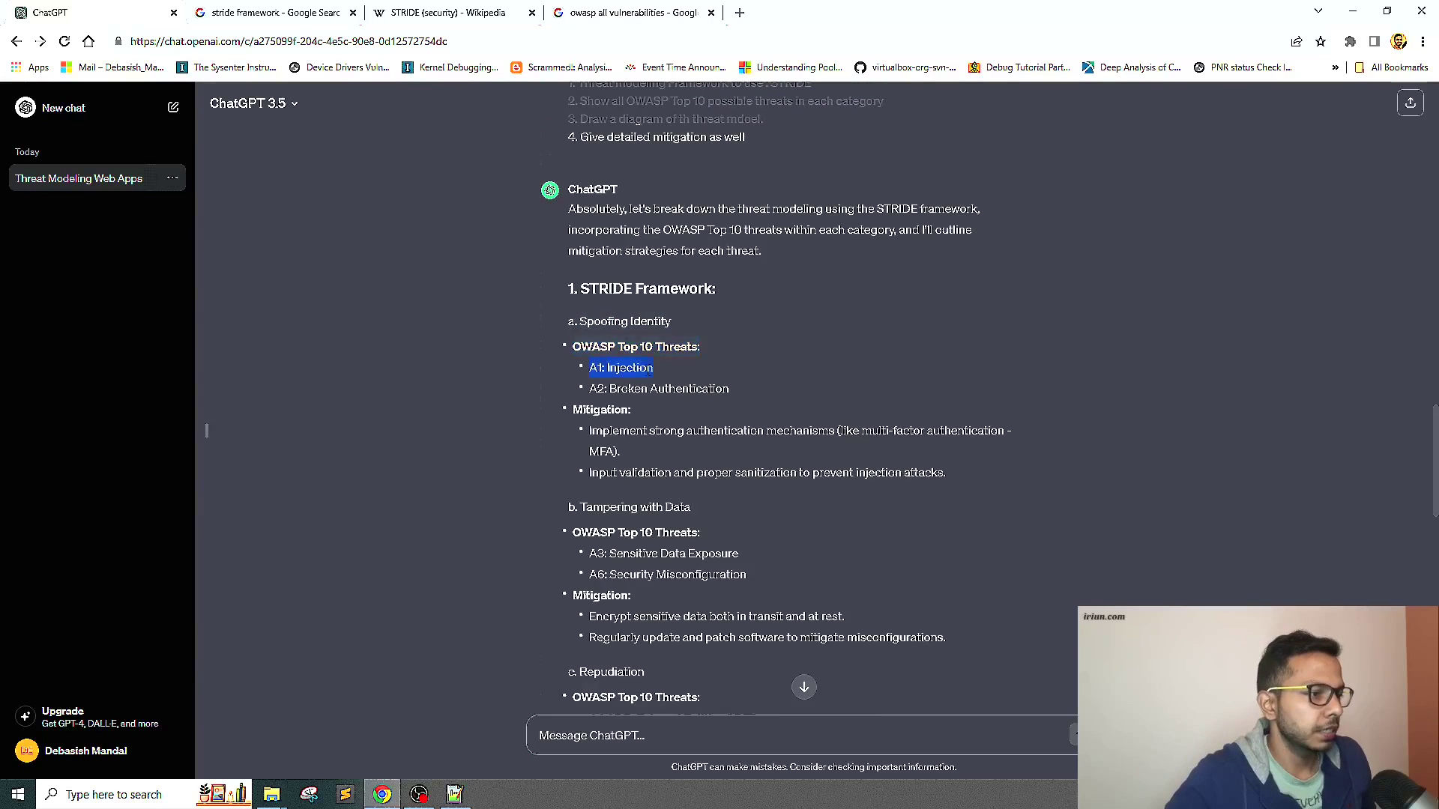
left_click_drag(657, 389, 749, 393)
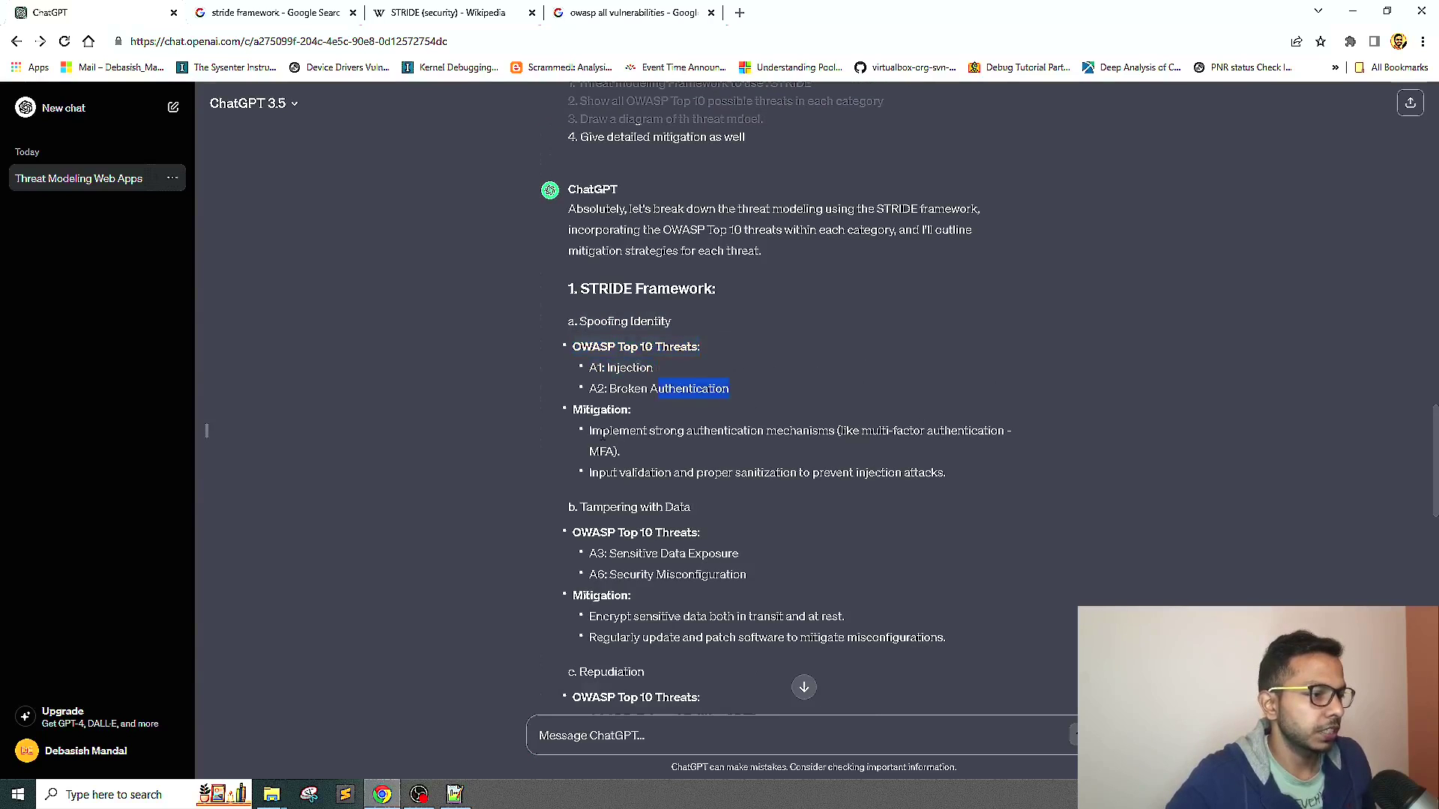
left_click_drag(590, 431, 846, 432)
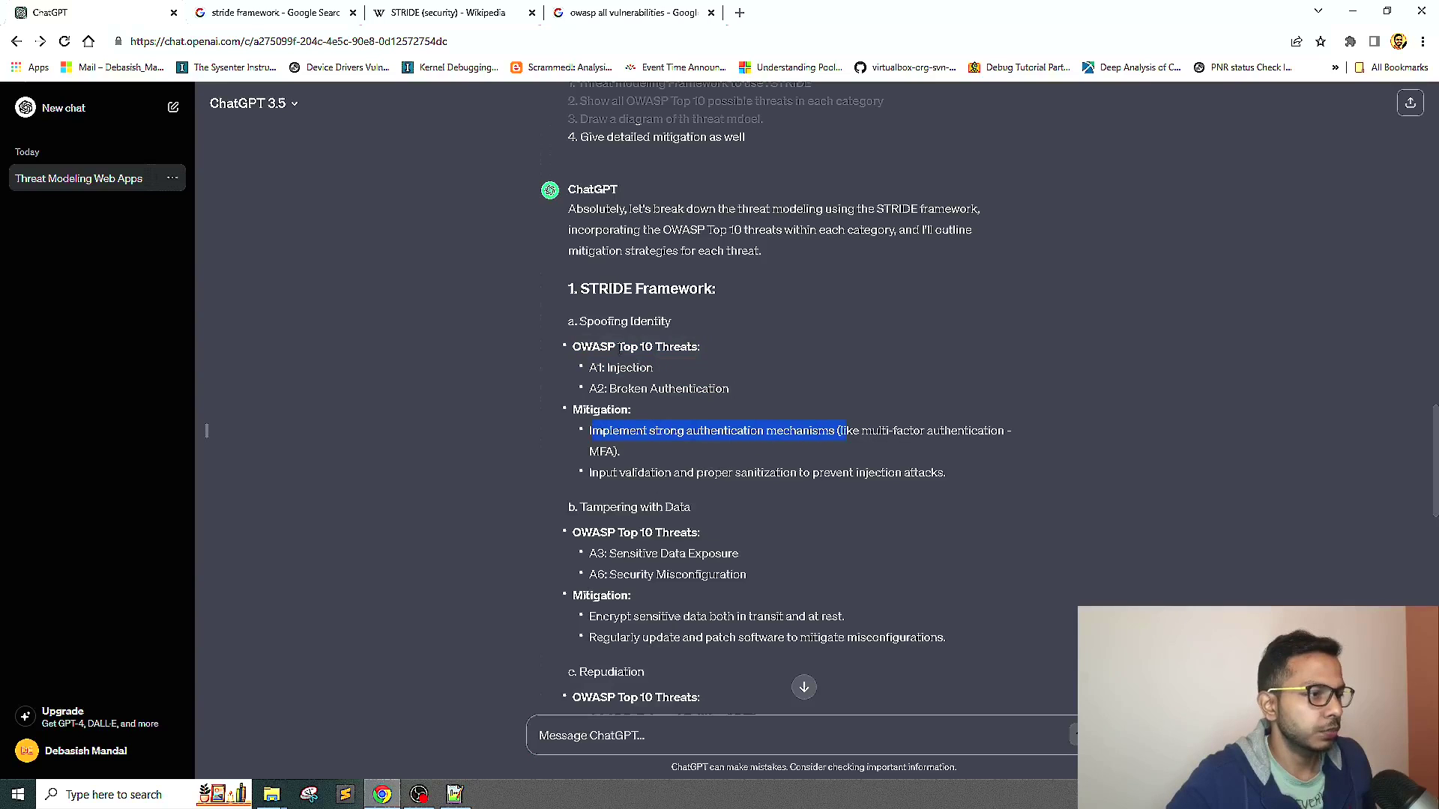
left_click_drag(580, 320, 998, 486)
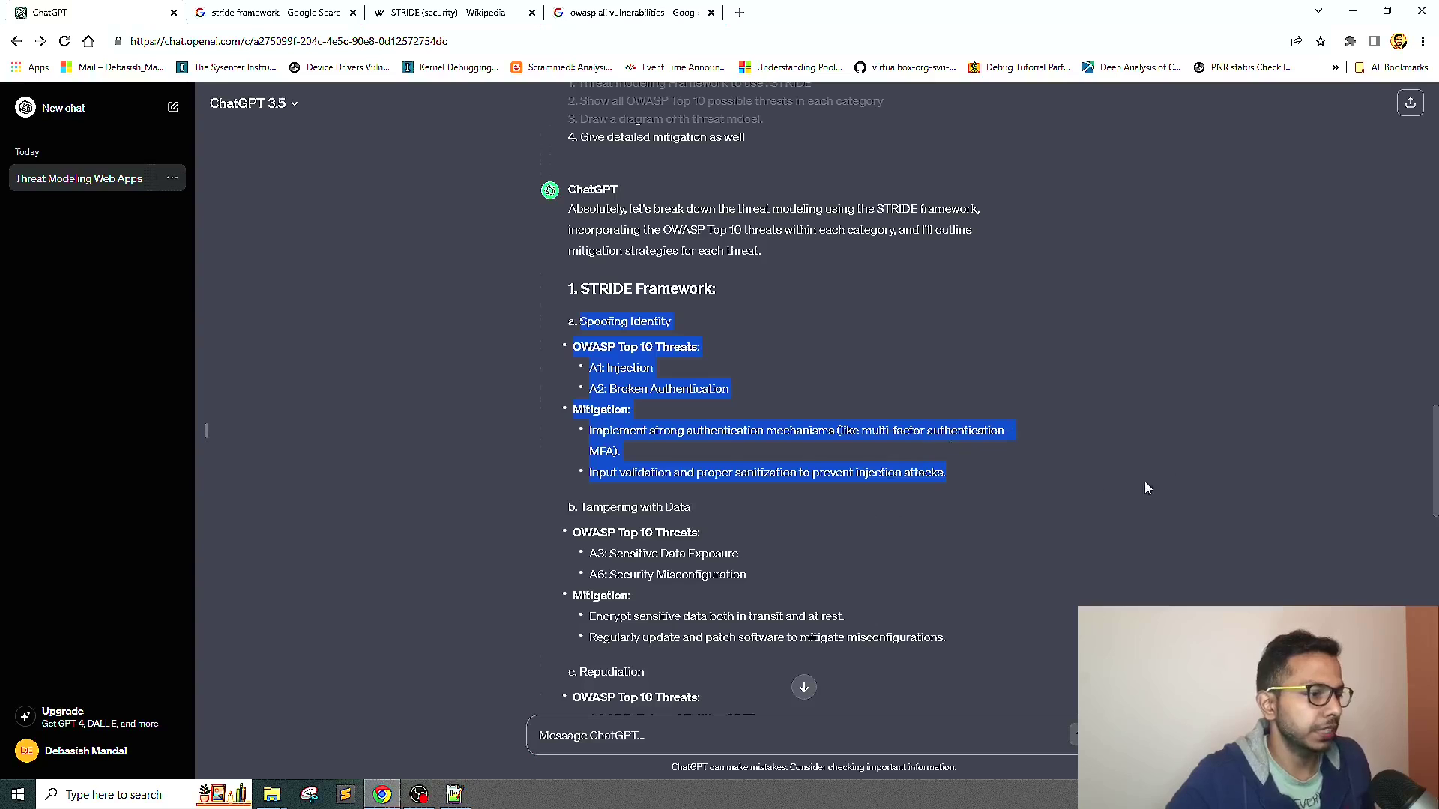
left_click(1191, 481)
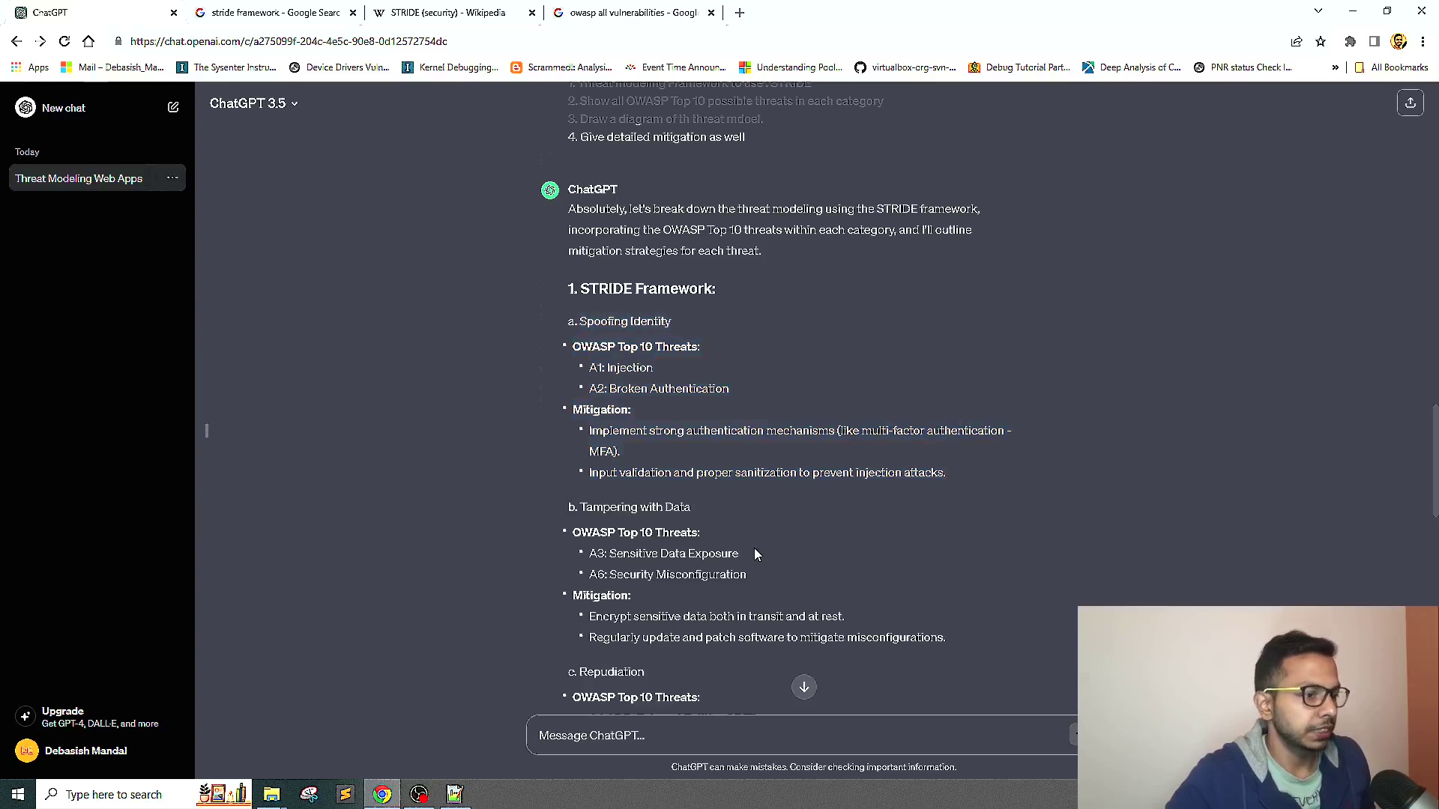
- Review the A3 Sensitive Data Exposure and A6 Security Misconfiguration threats and the data-encryption mitigation
scroll(755, 551, "down", 3)
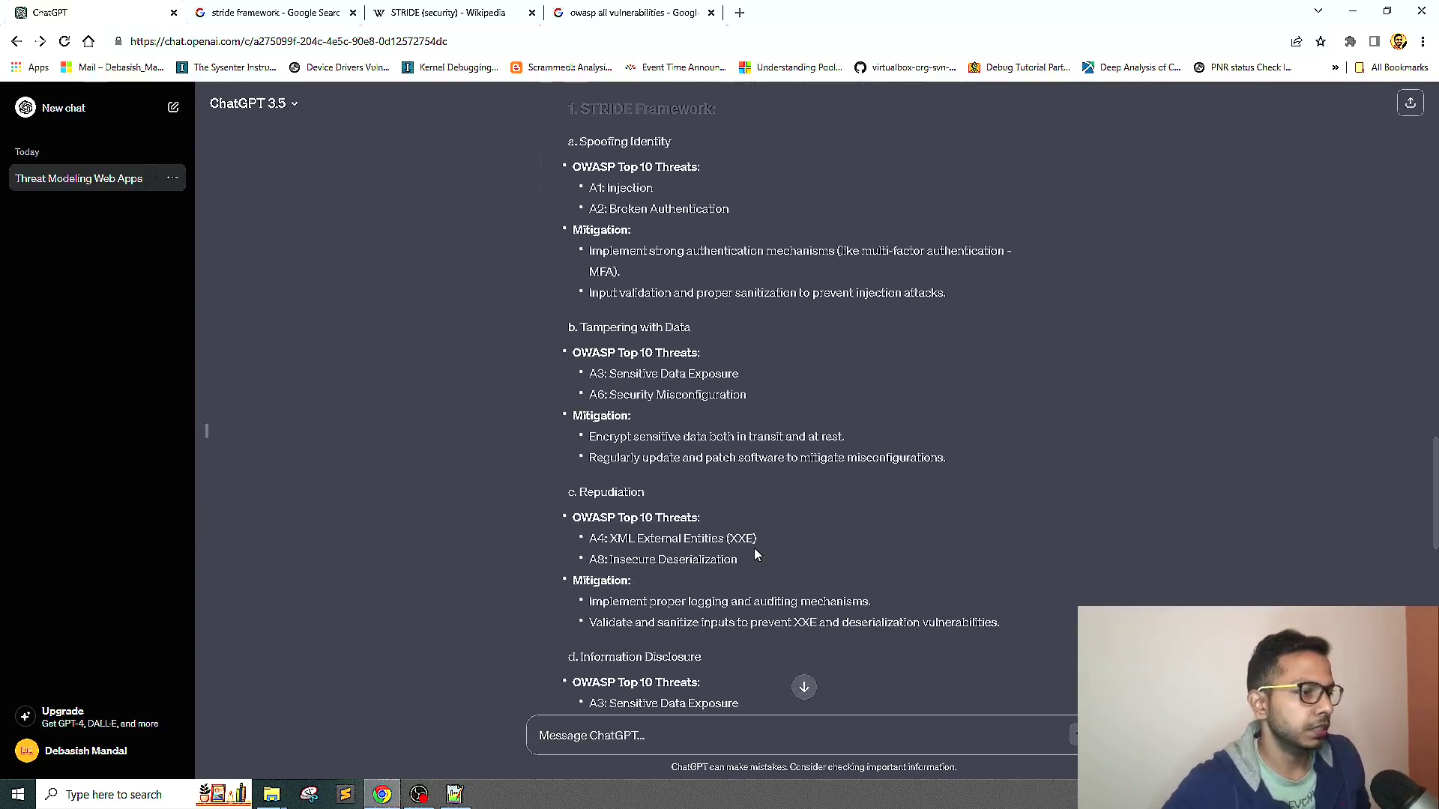
triple_click(703, 374)
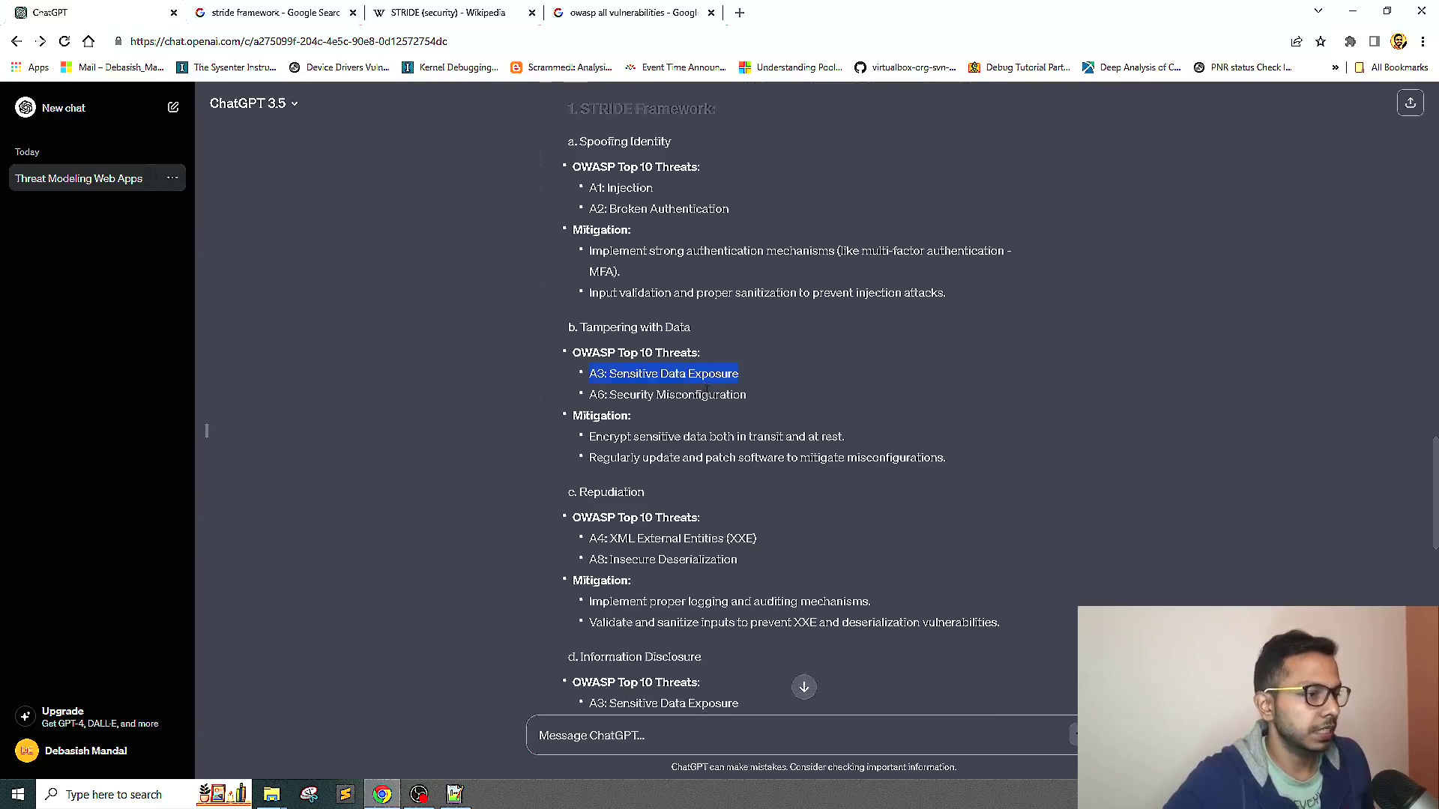
triple_click(706, 393)
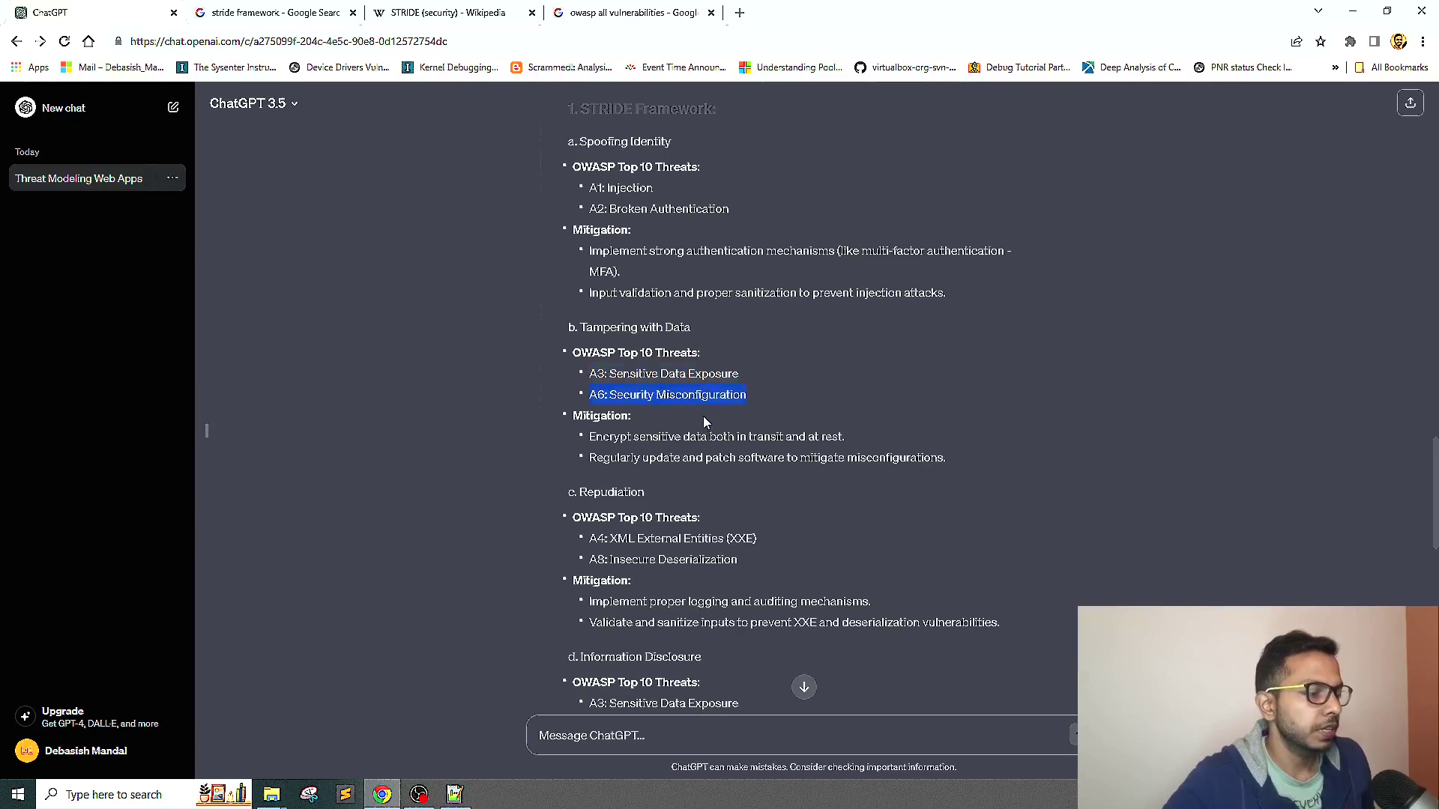
left_click(702, 414)
triple_click(703, 415)
triple_click(722, 395)
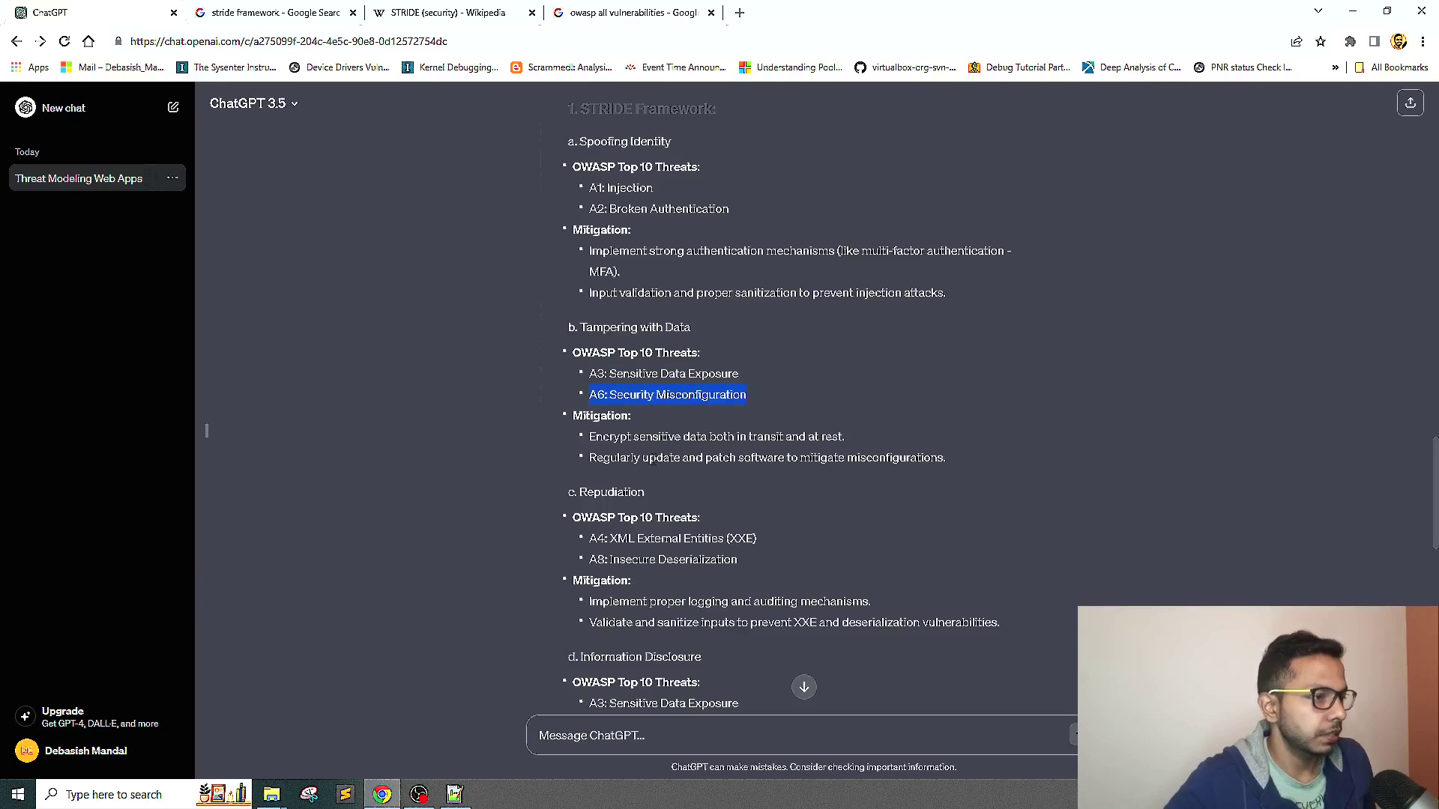
triple_click(679, 436)
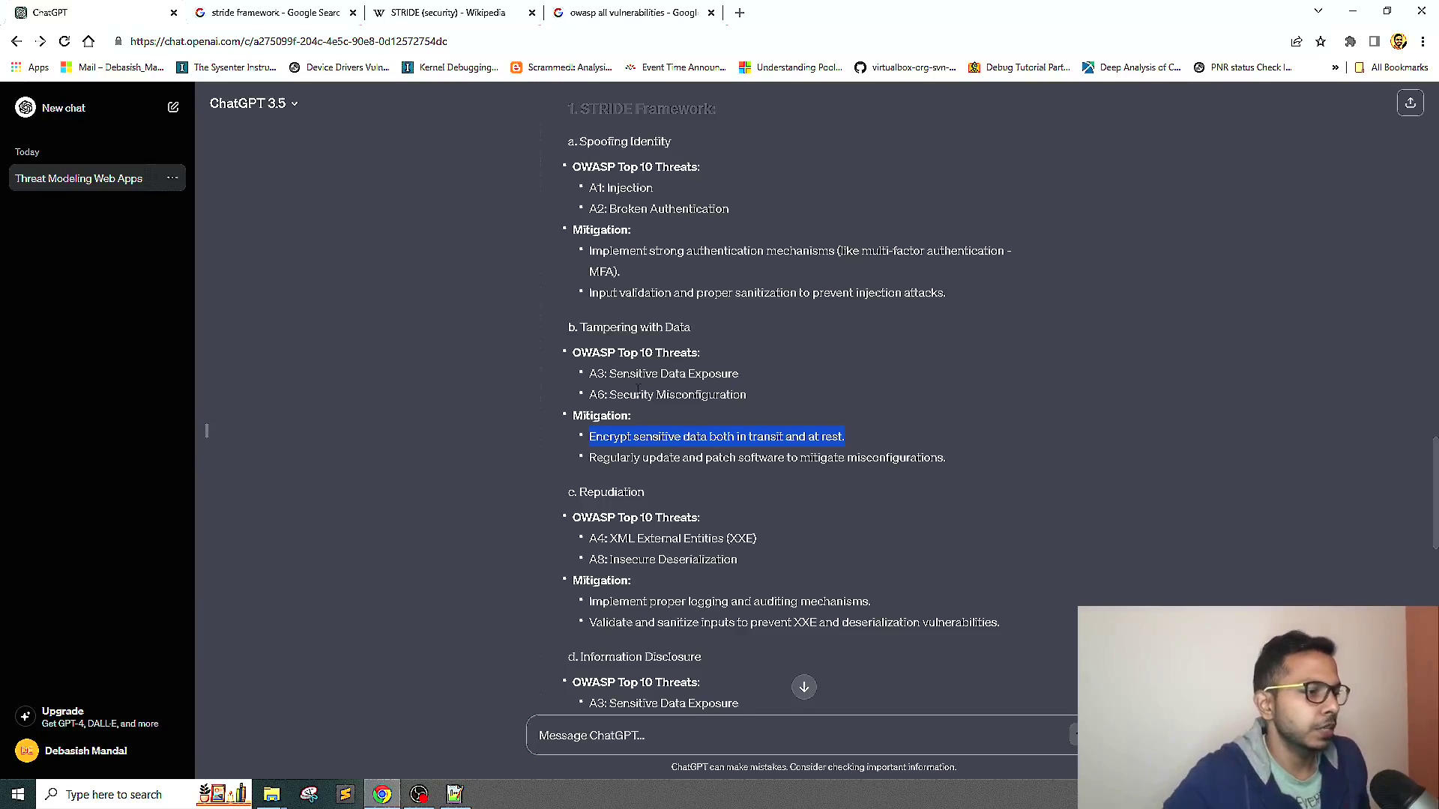
left_click_drag(610, 394, 746, 394)
left_click(601, 322)
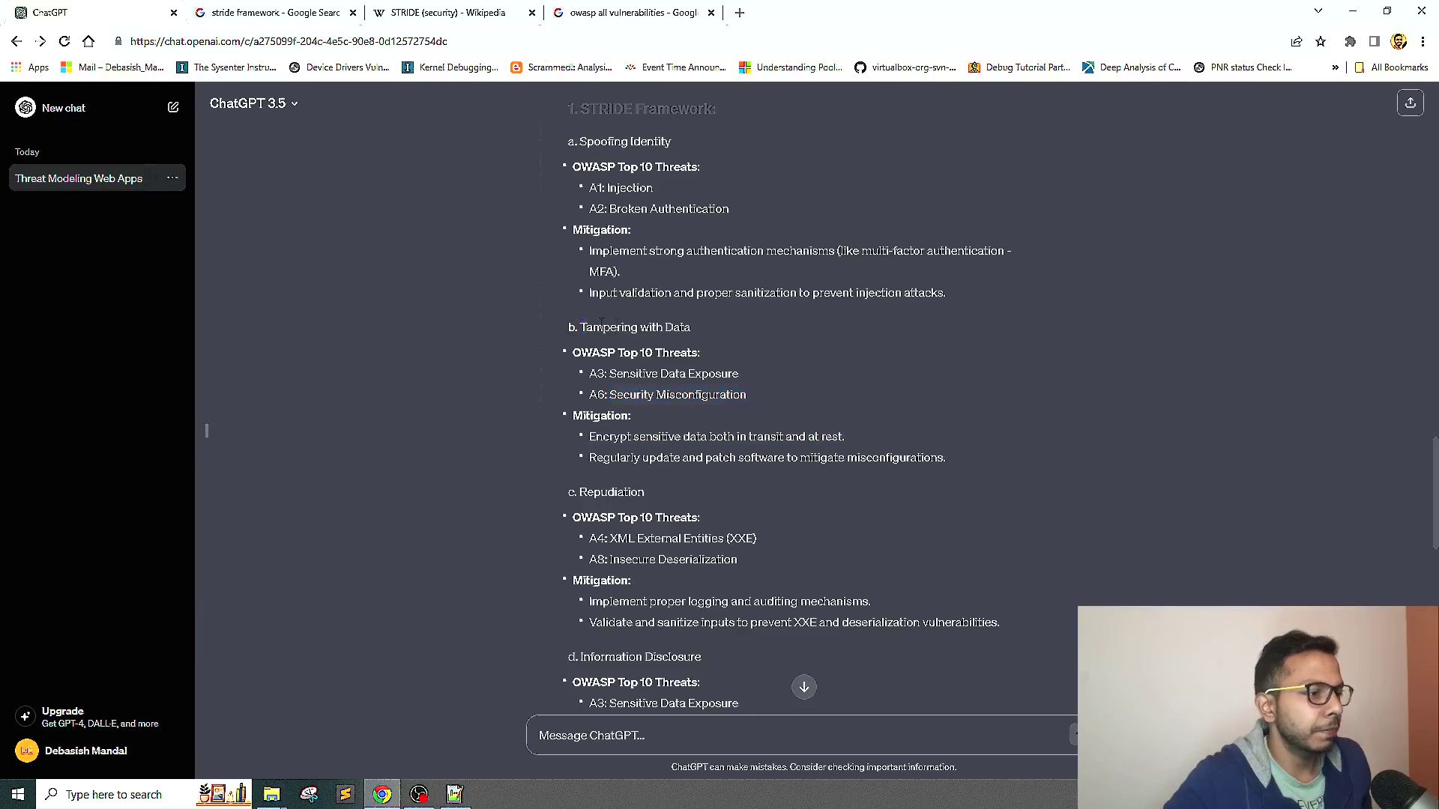
left_click_drag(601, 324, 705, 336)
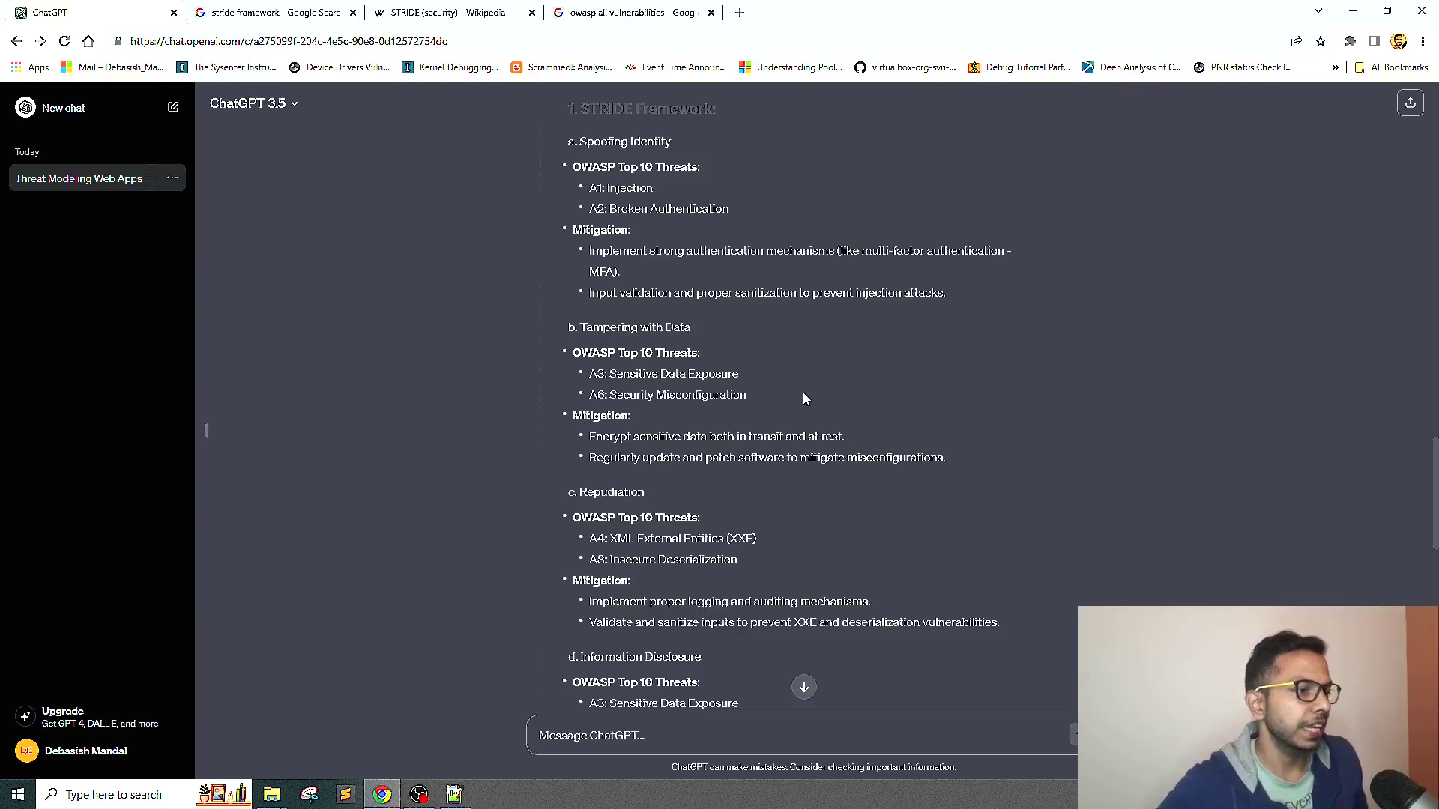
- Review the Repudiation threats A4 XXE and A8 and the logging, auditing and input-validation mitigations
scroll(803, 397, "down", 1)
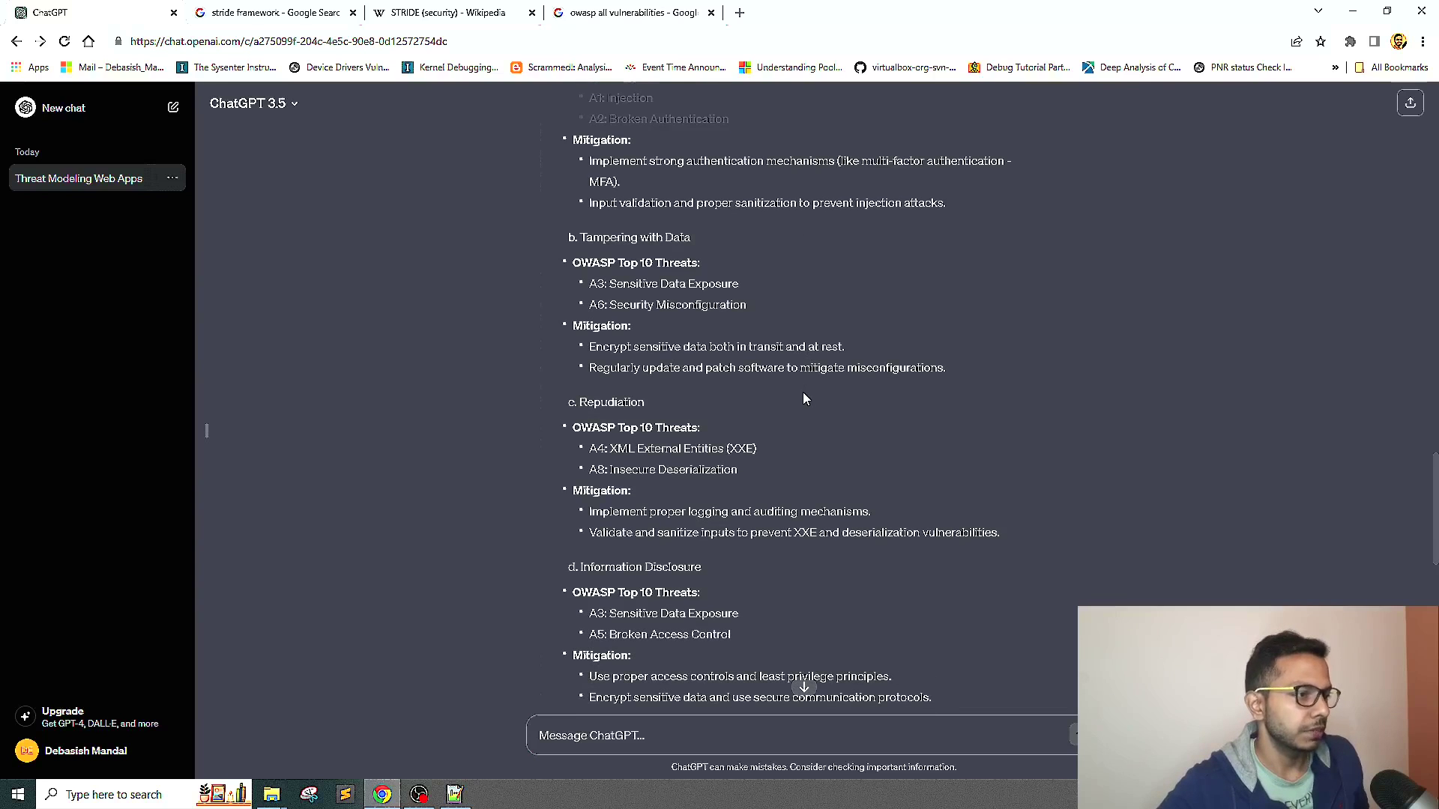
scroll(803, 398, "down", 1)
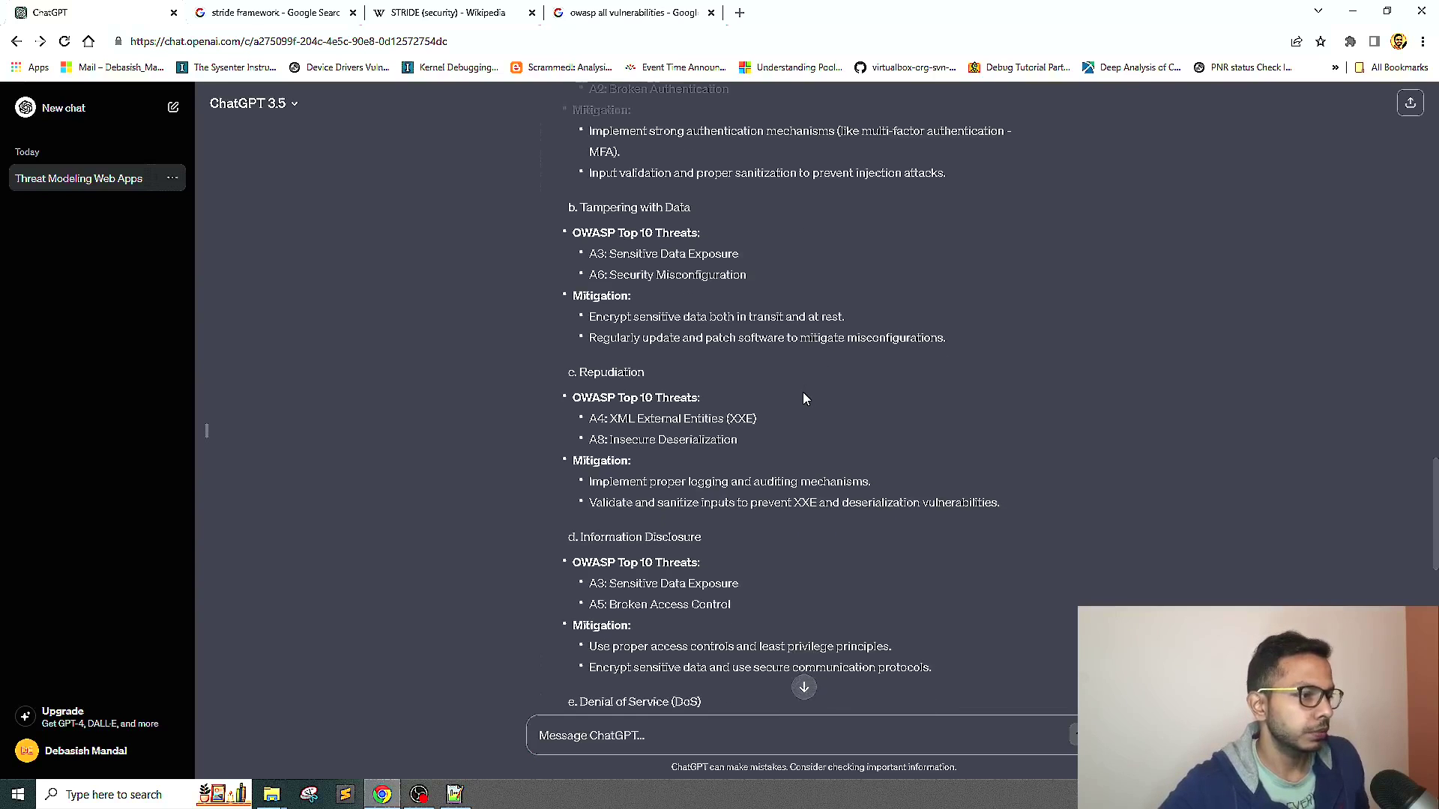
scroll(803, 397, "down", 1)
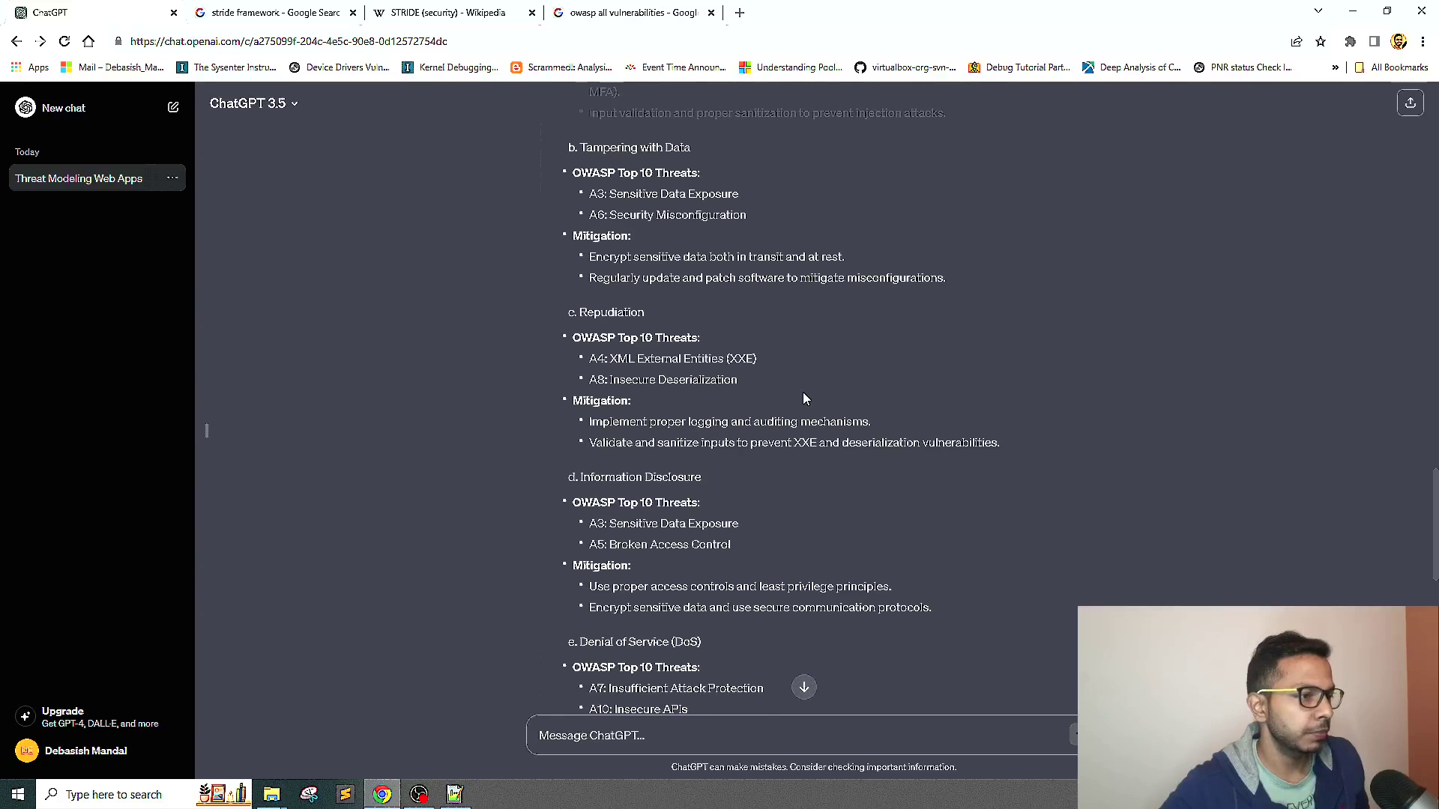
scroll(802, 394, "down", 1)
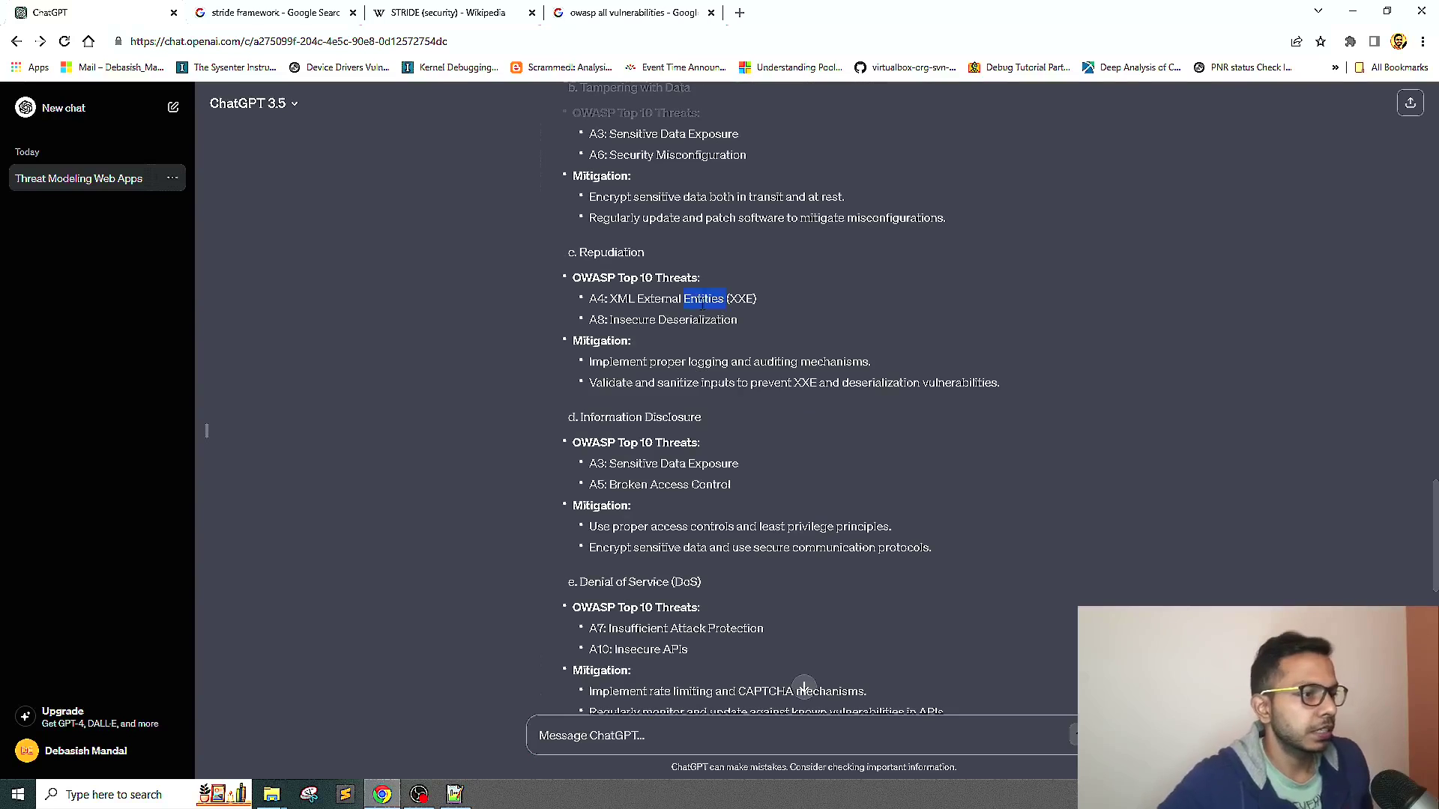
triple_click(704, 300)
left_click(737, 324)
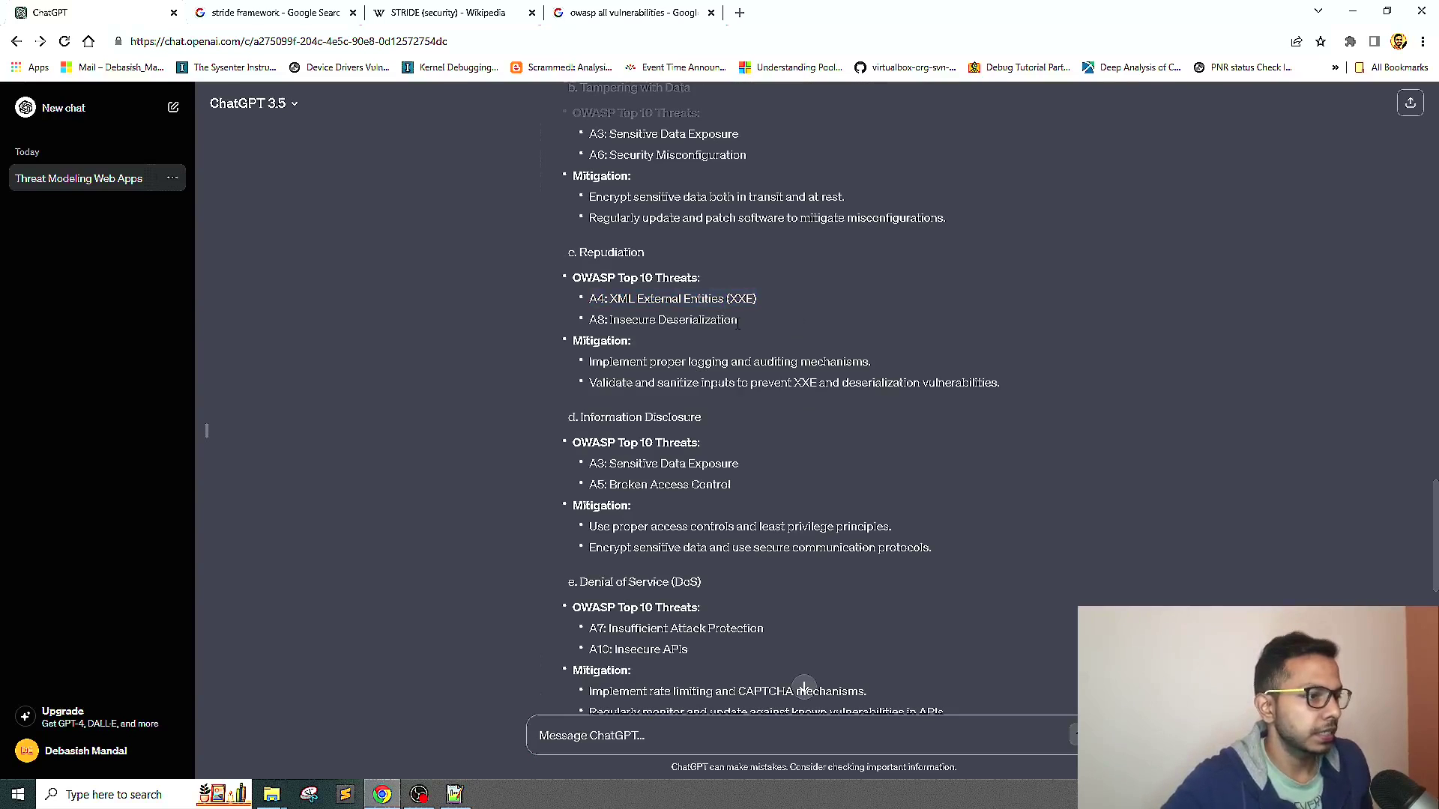
left_click(738, 357)
triple_click(745, 364)
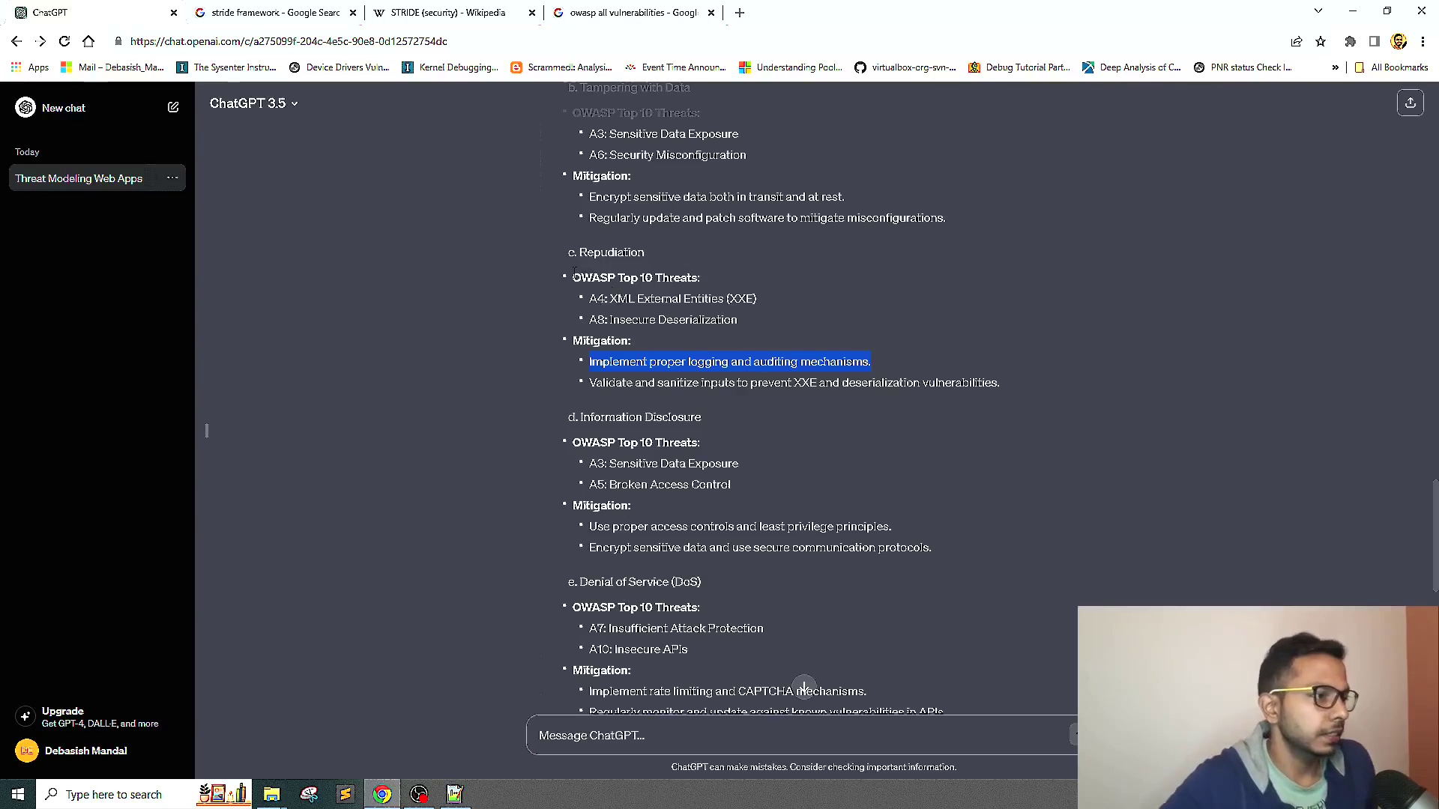
left_click_drag(633, 301, 770, 318)
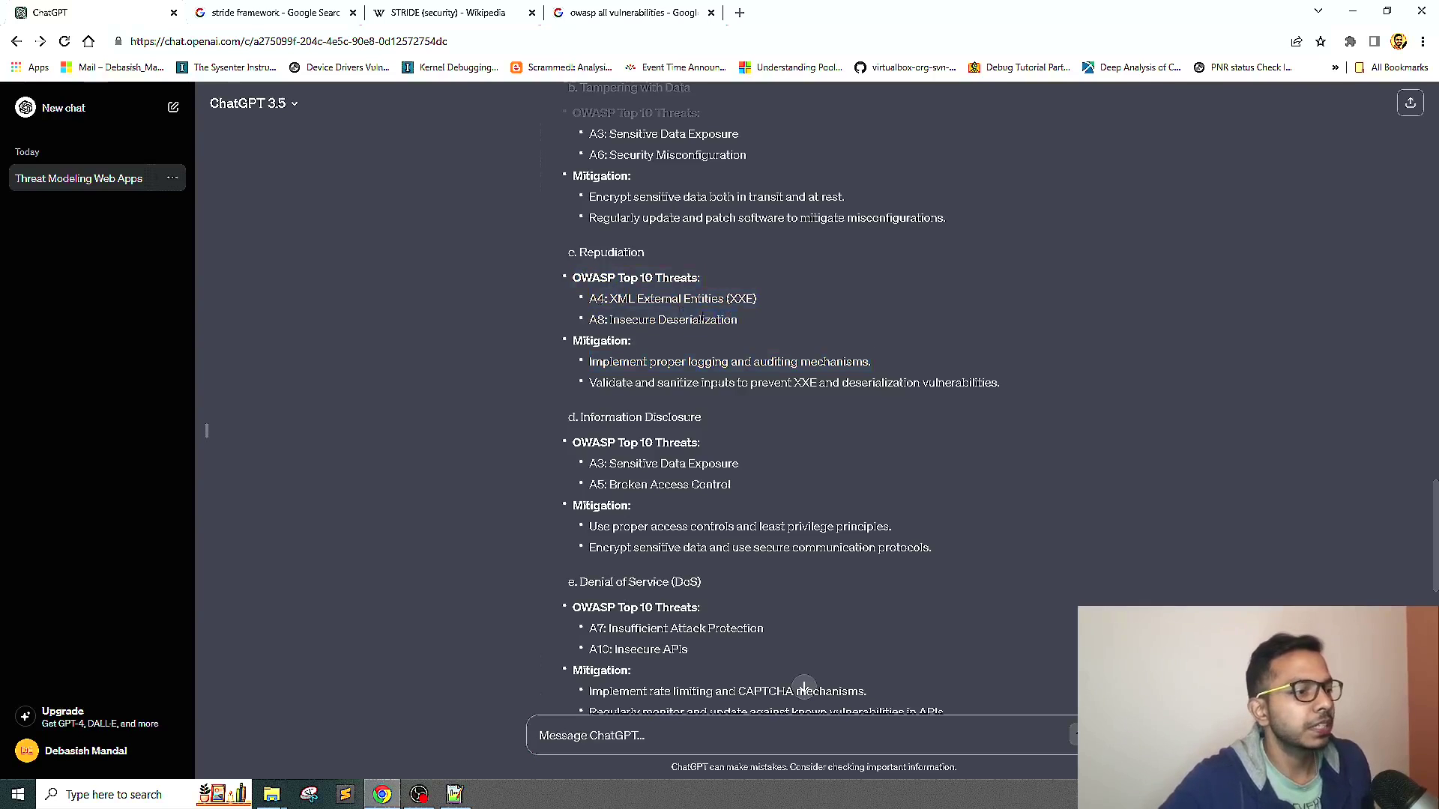
left_click_drag(584, 281, 572, 279)
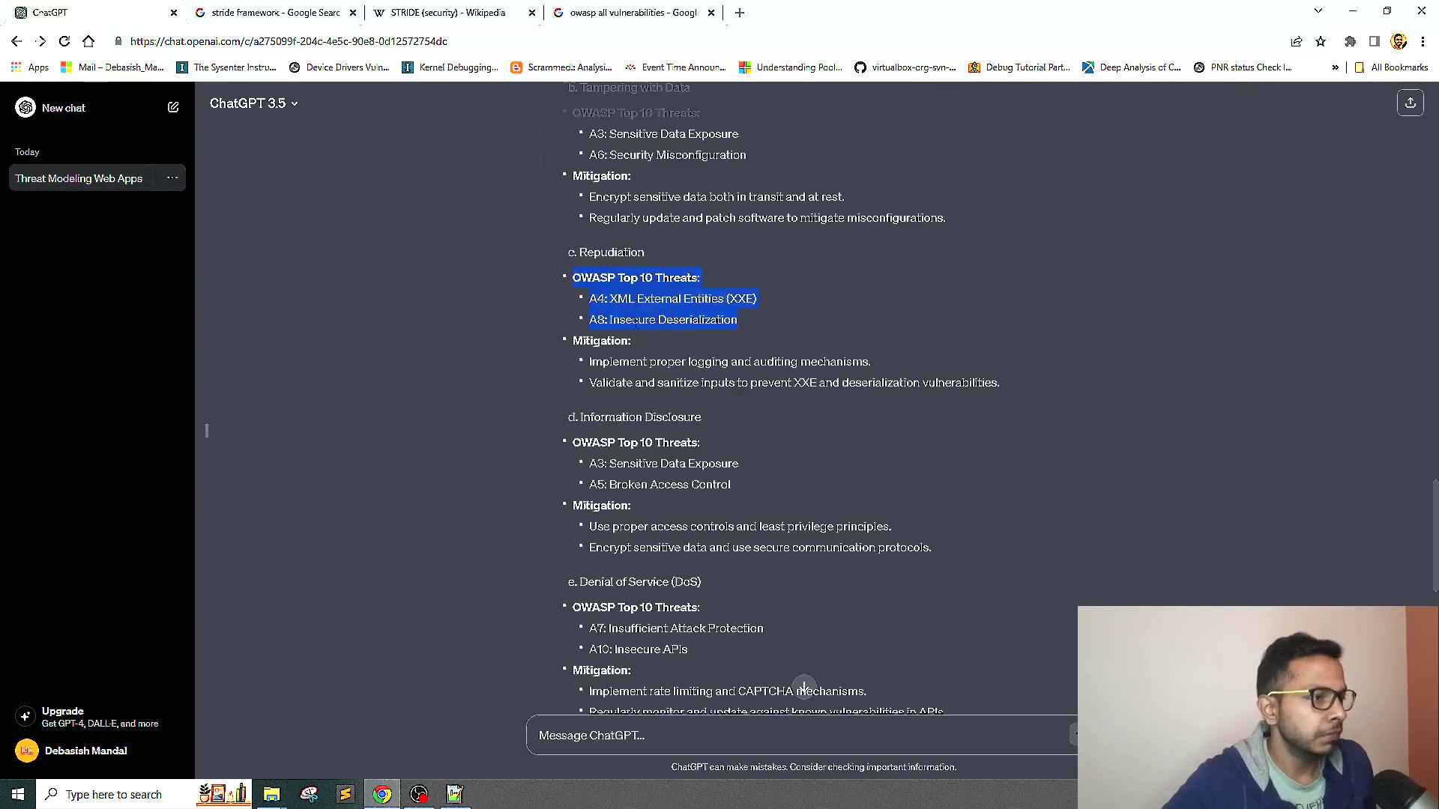
left_click_drag(568, 342, 1039, 385)
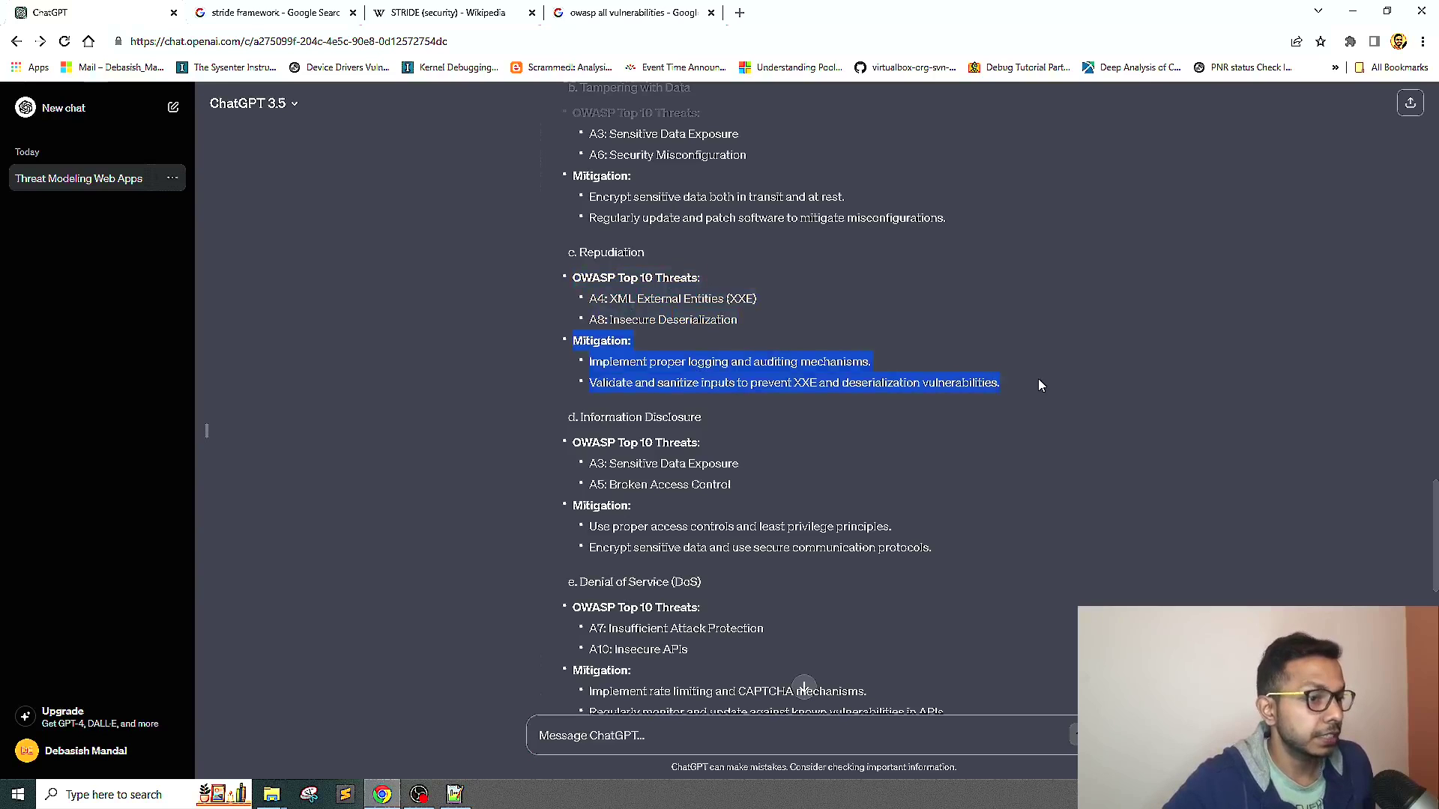
left_click(949, 375)
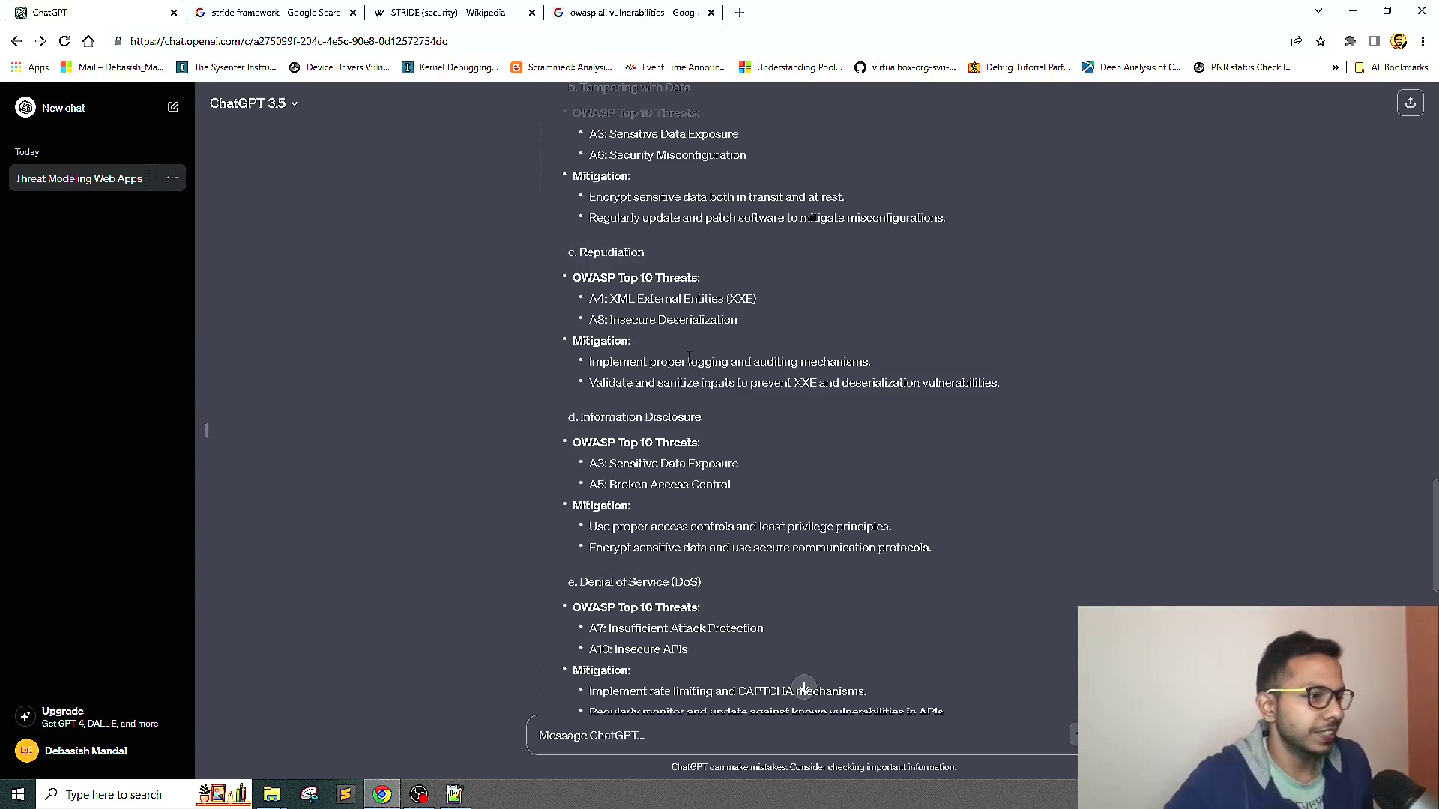
triple_click(803, 356)
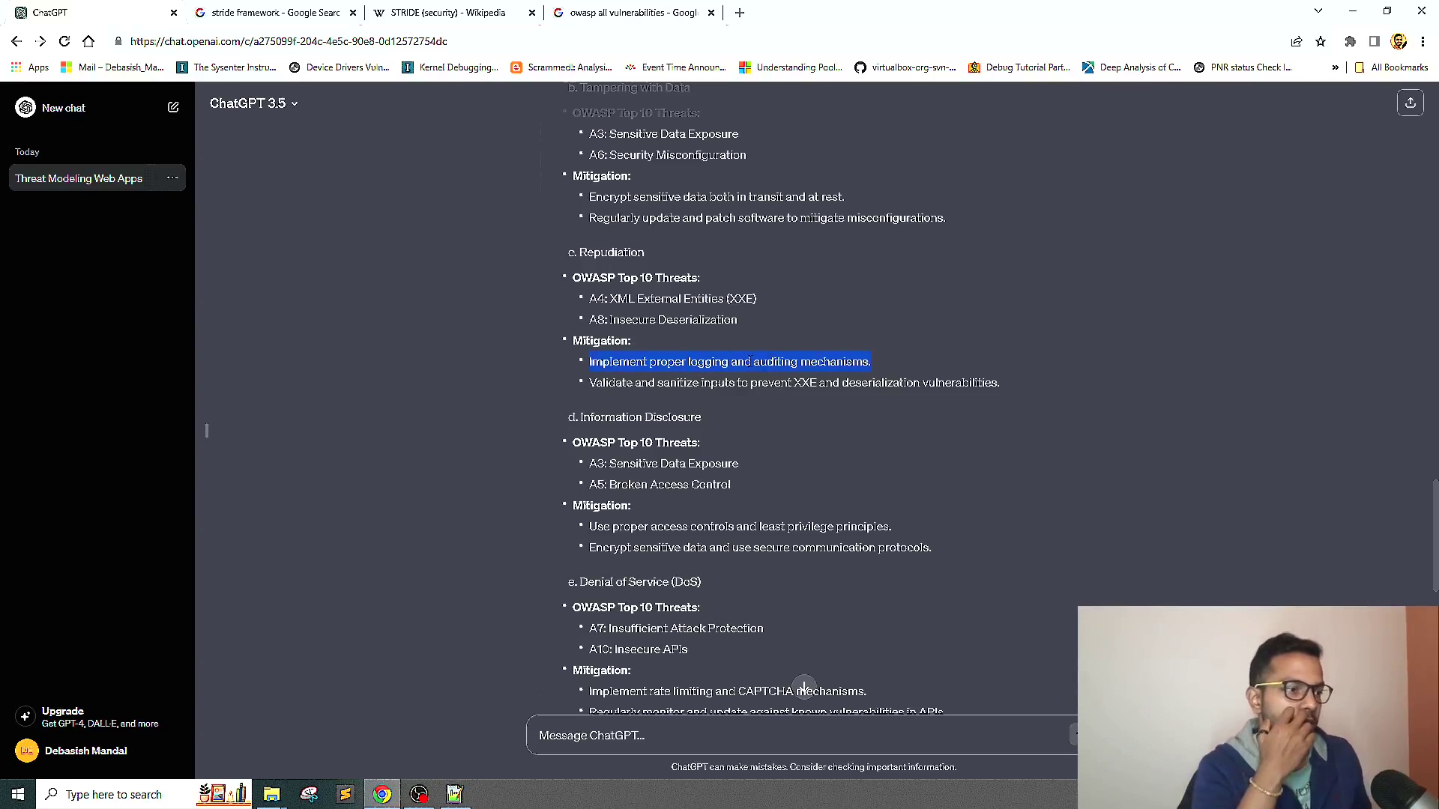
triple_click(753, 383)
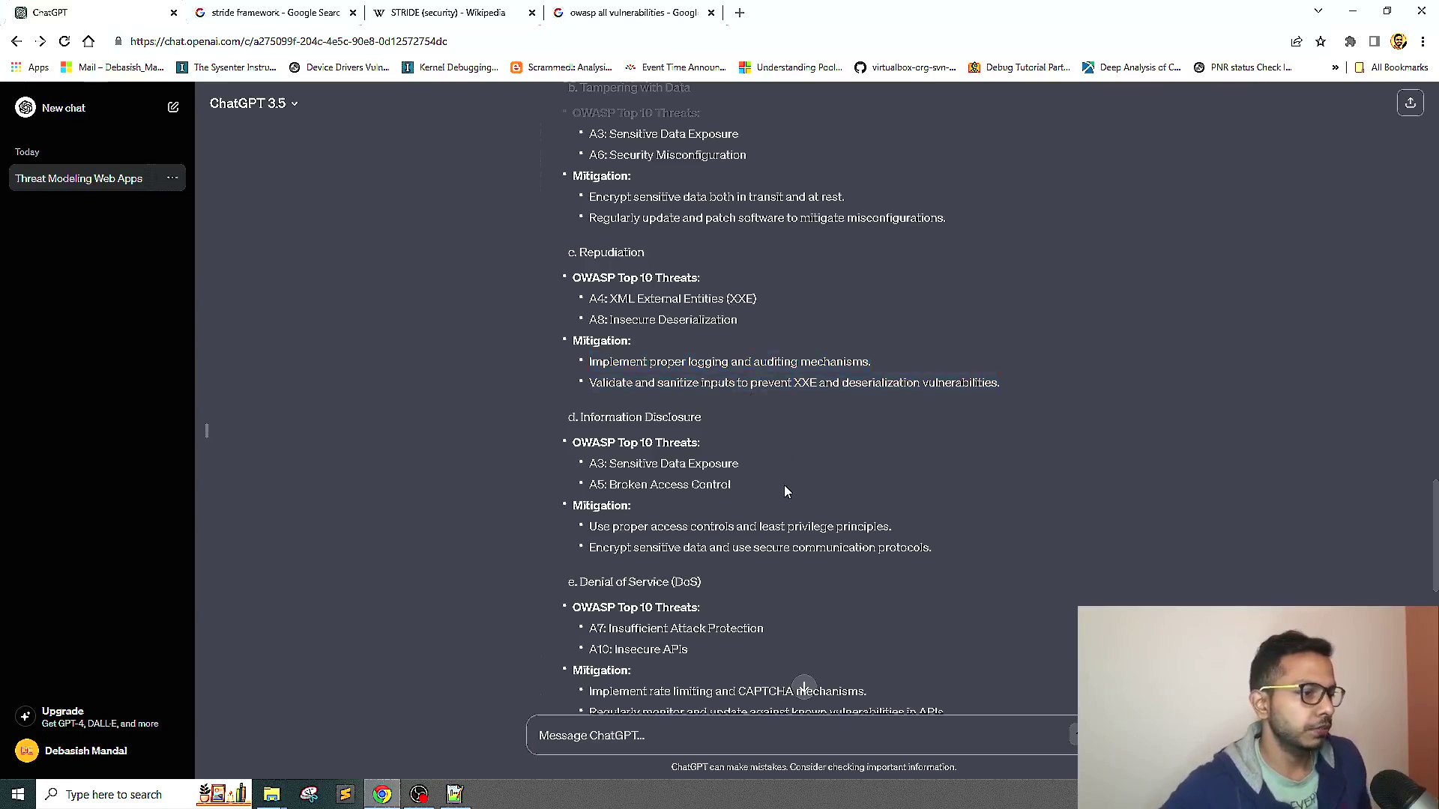
- Select the full Detailed Mitigation Strategies list, from Input Validation to API security (A10)
scroll(785, 489, "down", 3)
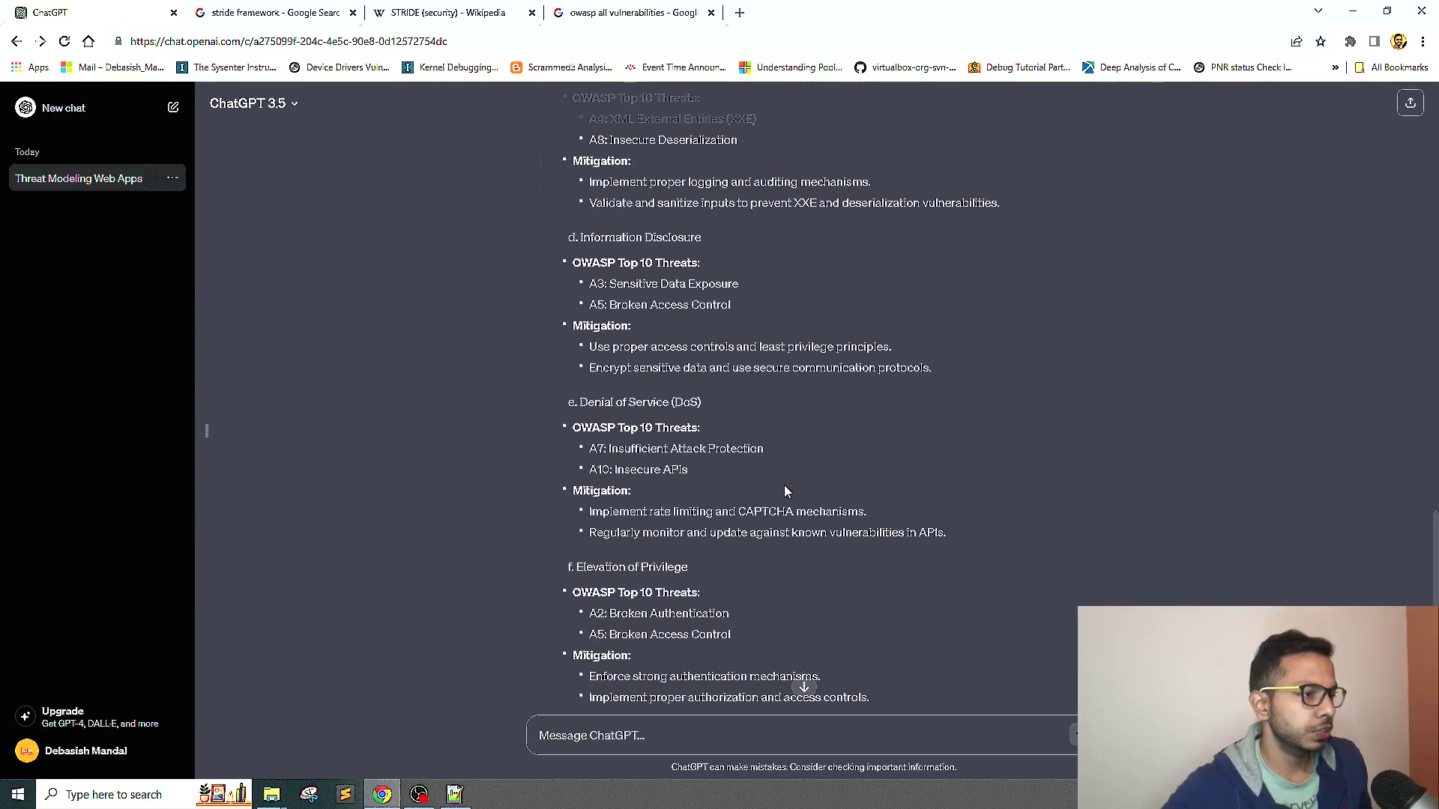
scroll(784, 484, "down", 3)
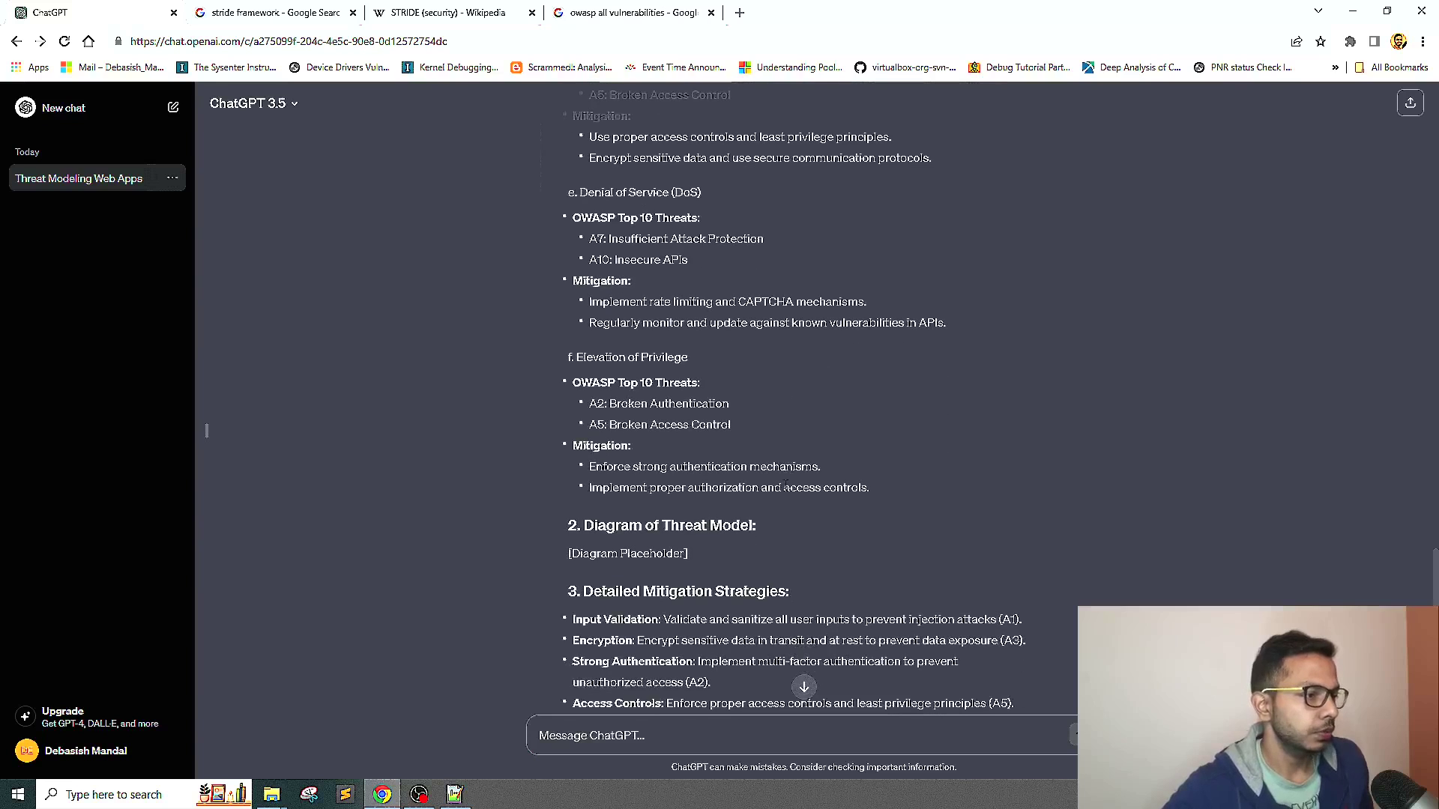
left_click_drag(571, 445, 937, 501)
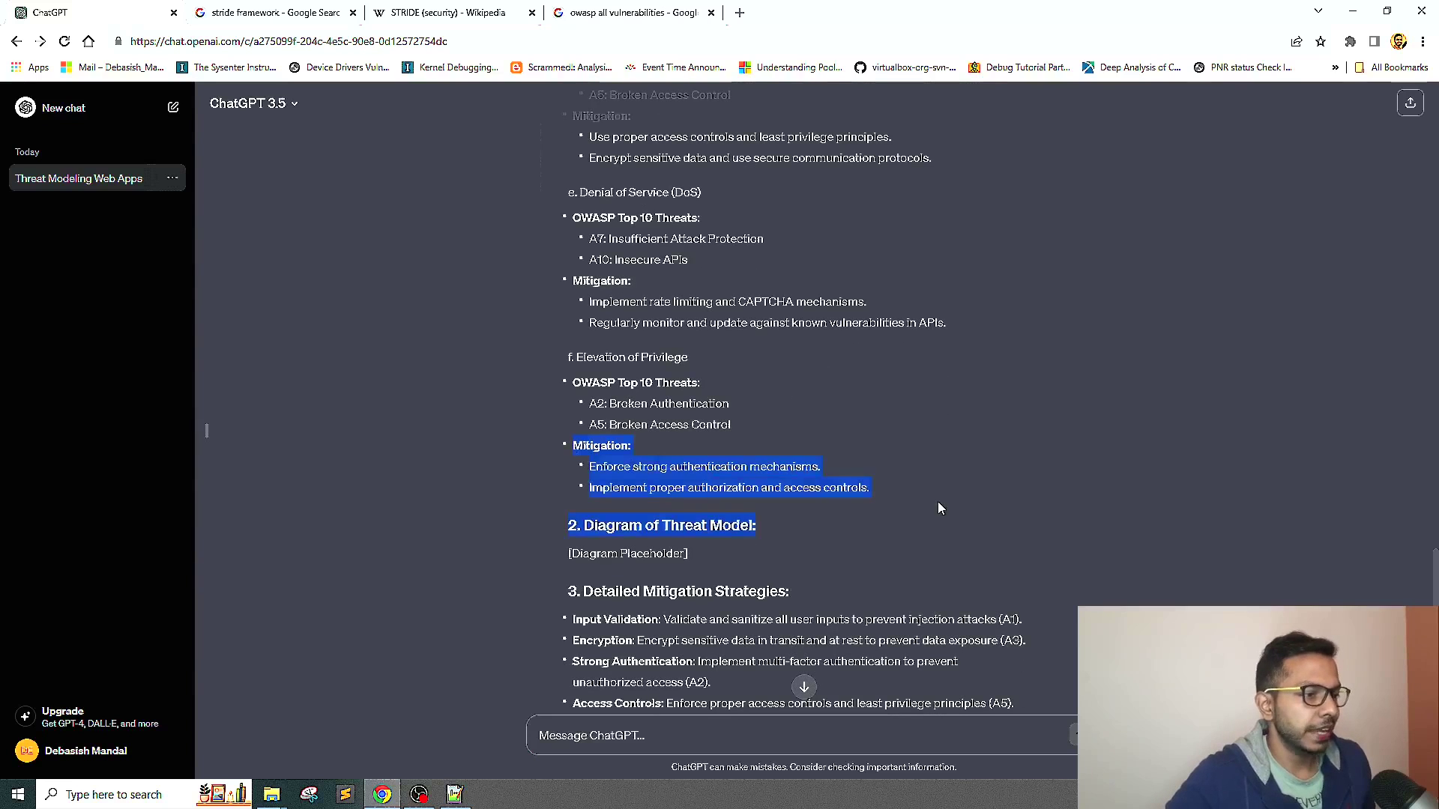
left_click(943, 498)
scroll(943, 497, "down", 4)
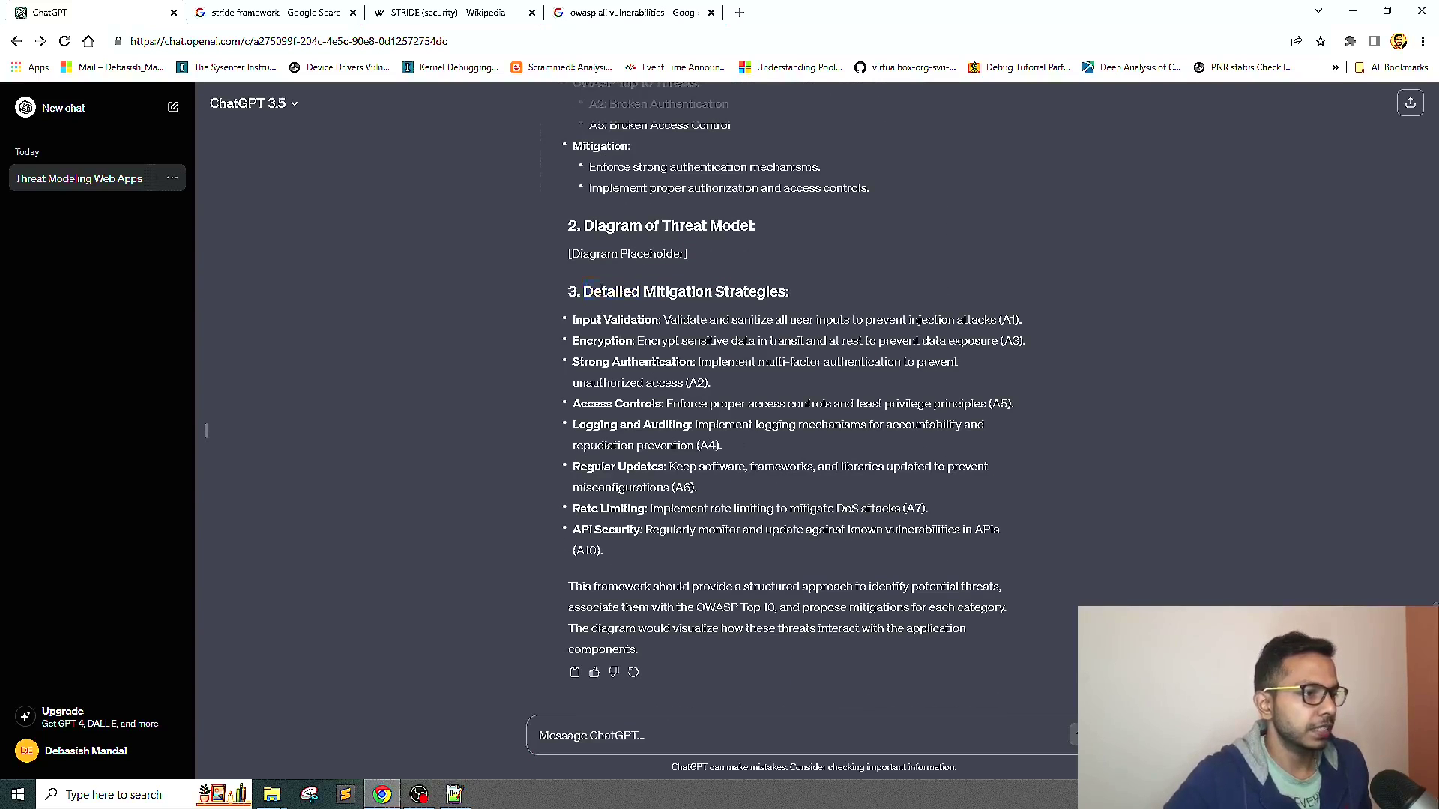
left_click_drag(586, 291, 869, 298)
left_click_drag(573, 323, 726, 558)
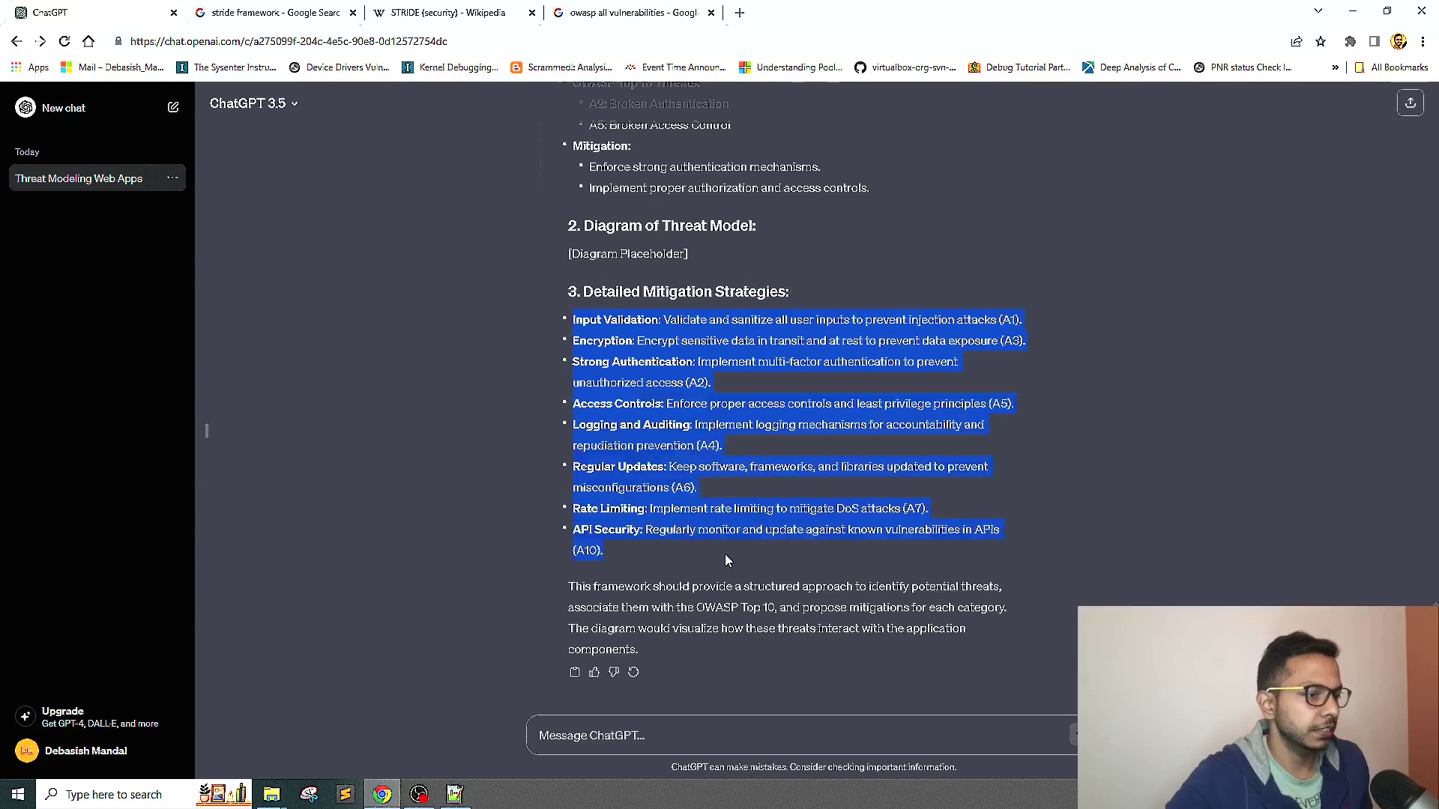
- Send the follow-up prompt 'can you draw a threat model for this'
left_click(725, 556)
left_click(639, 739)
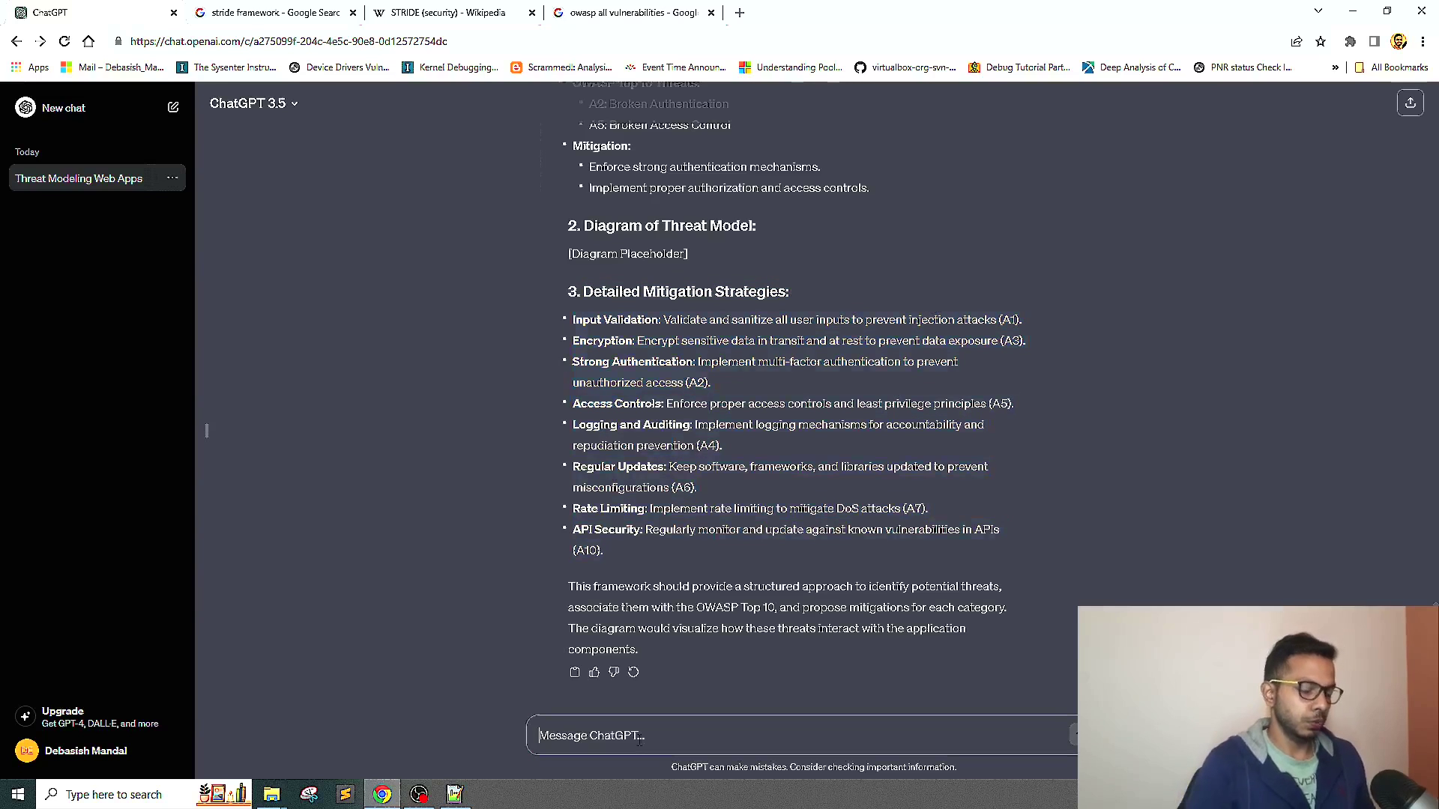
type("can ")
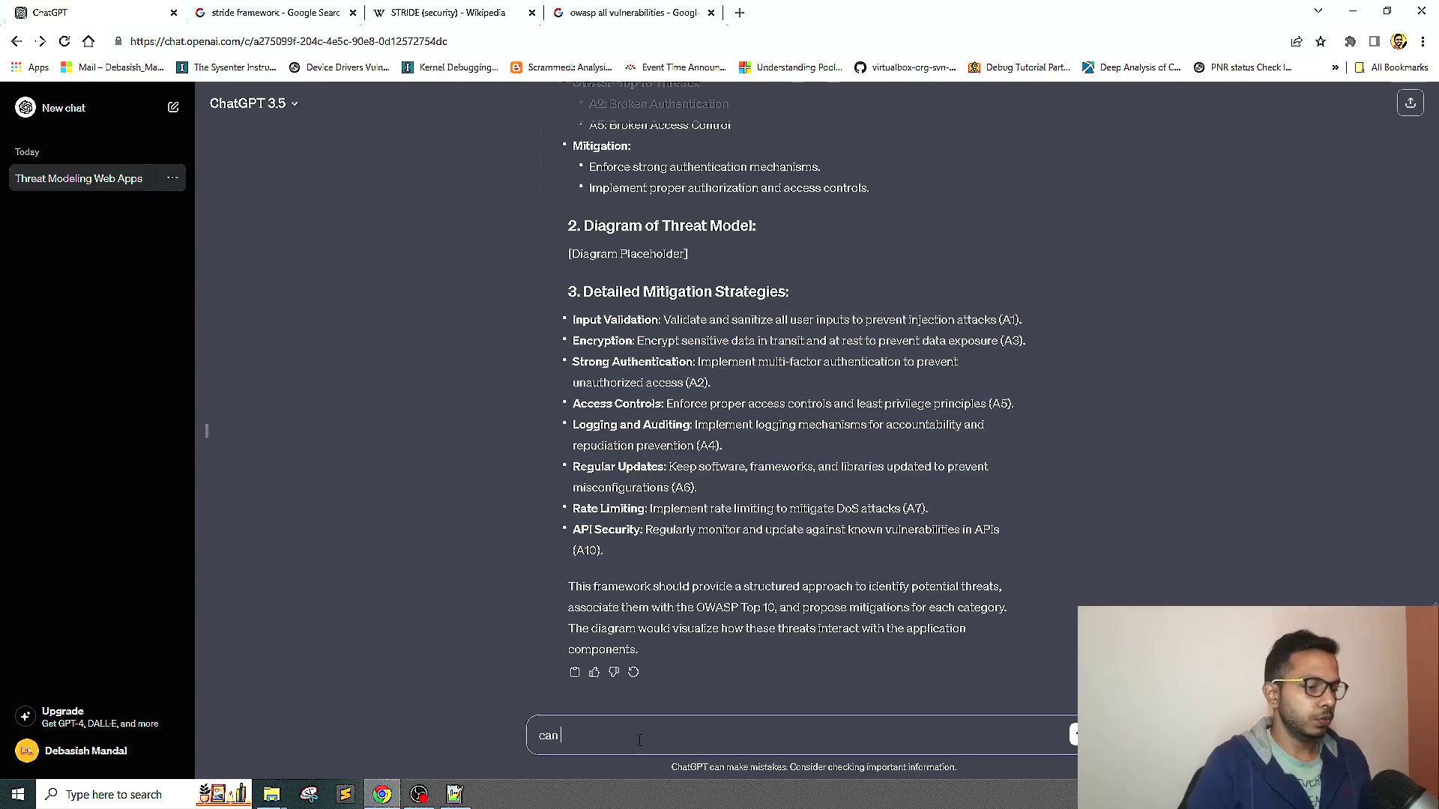
type("you wd")
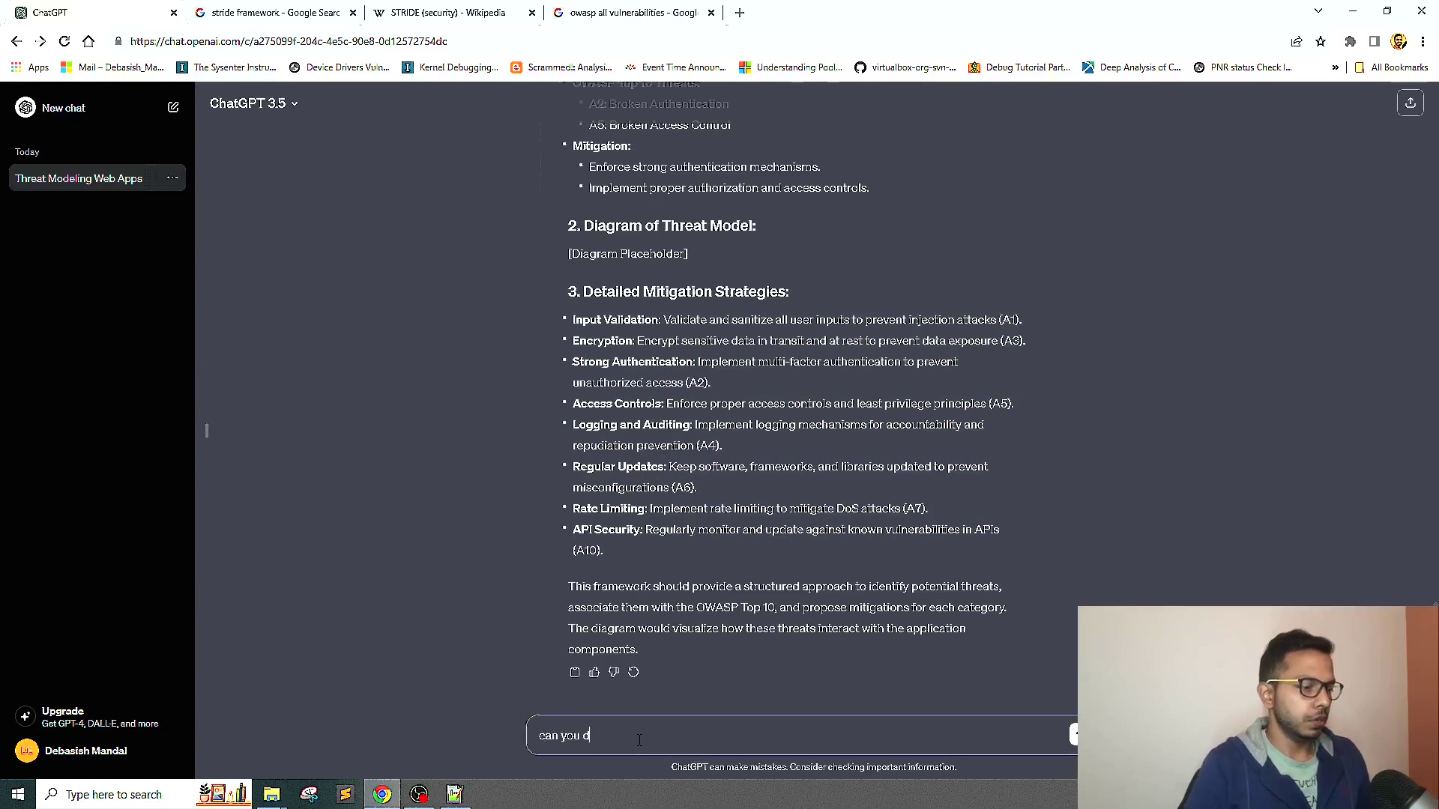
type("raw a")
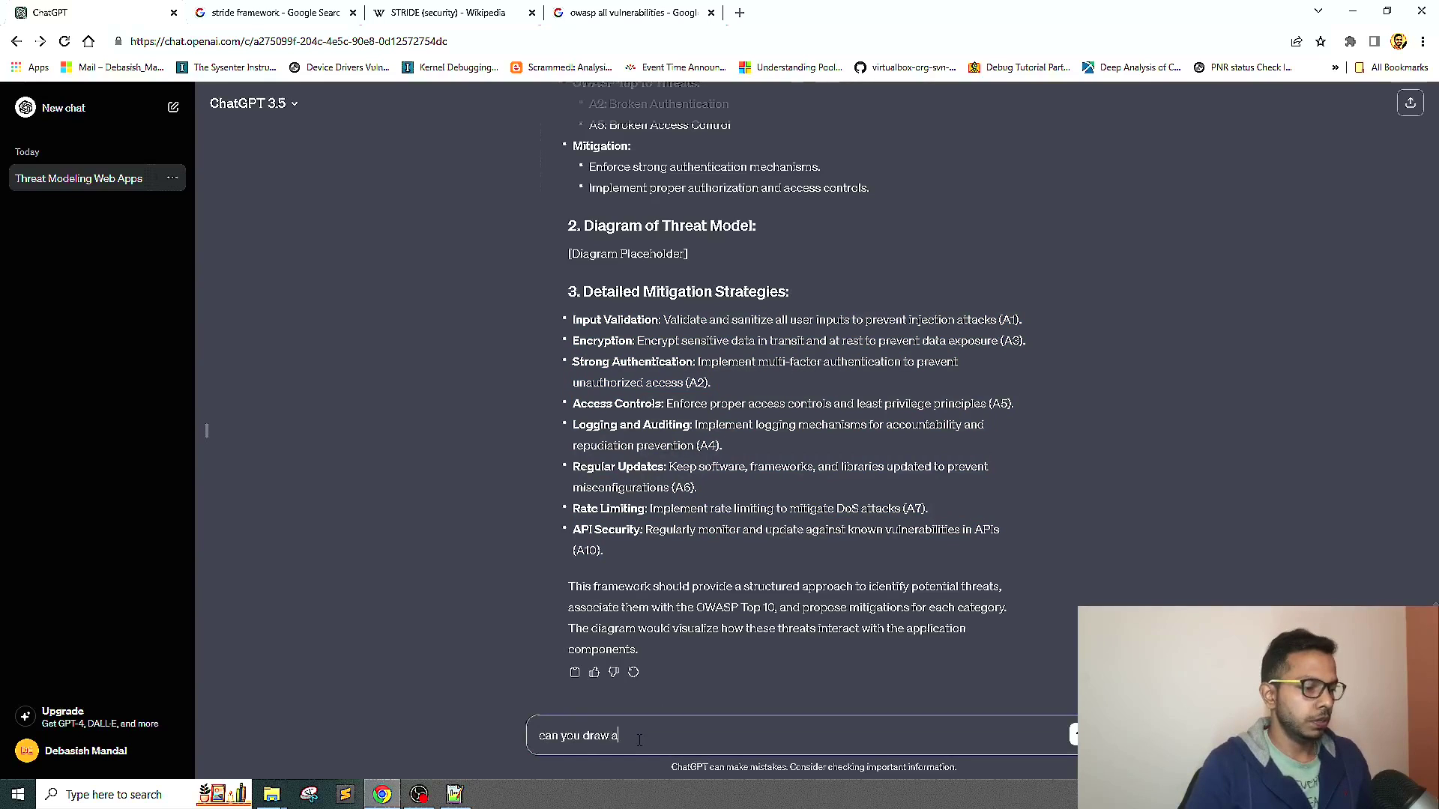
type(" thrat")
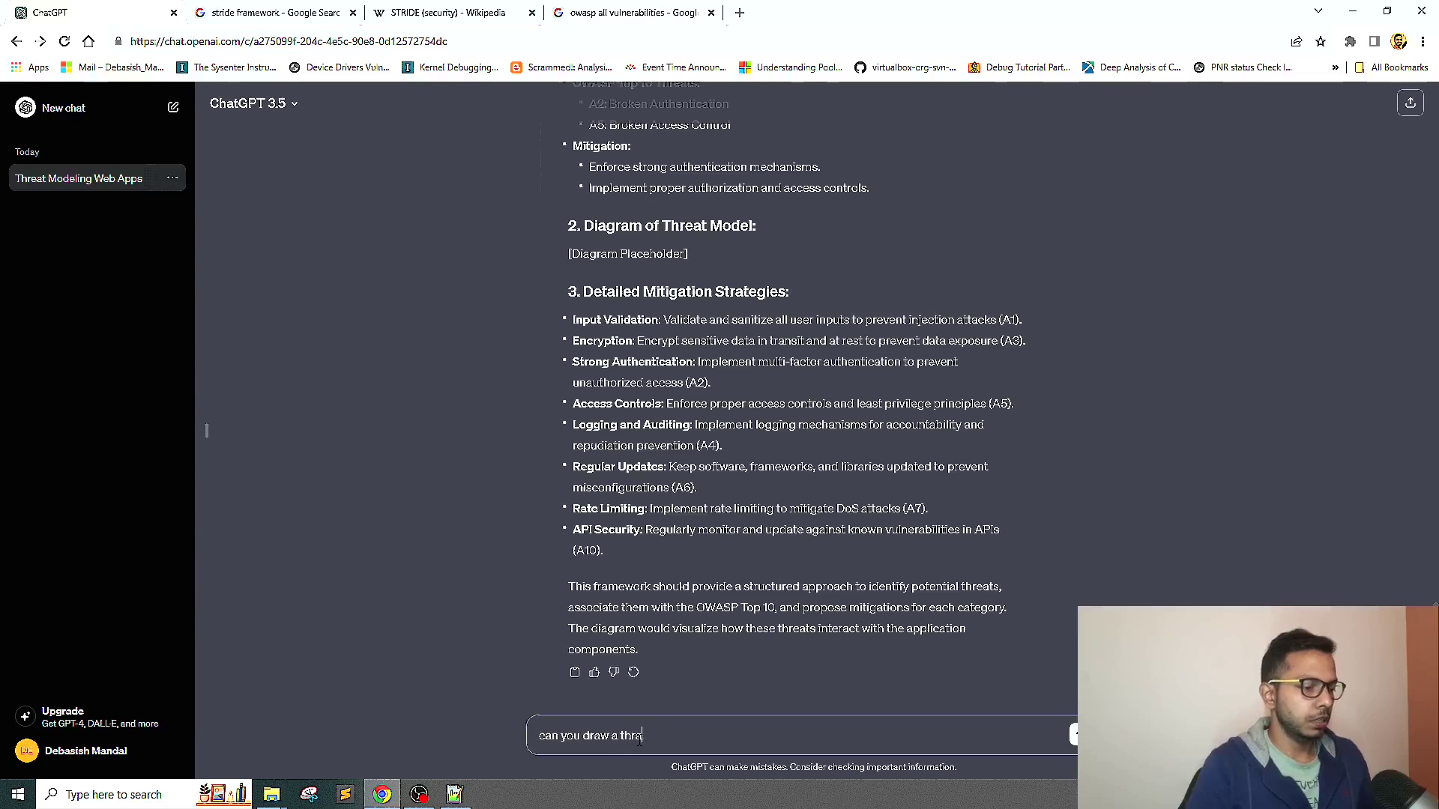
key("BackSpace")
type("eat mode")
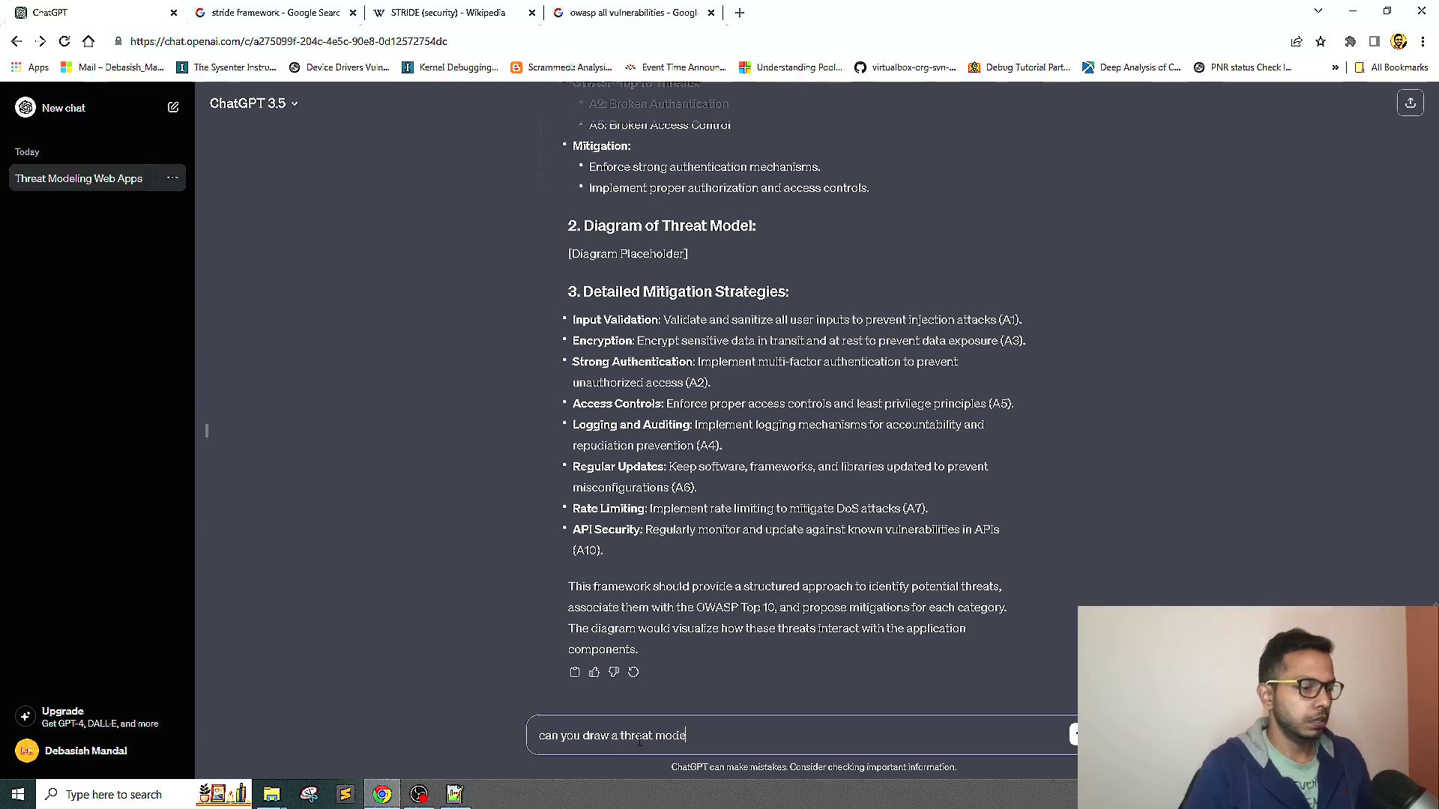
type("l for this")
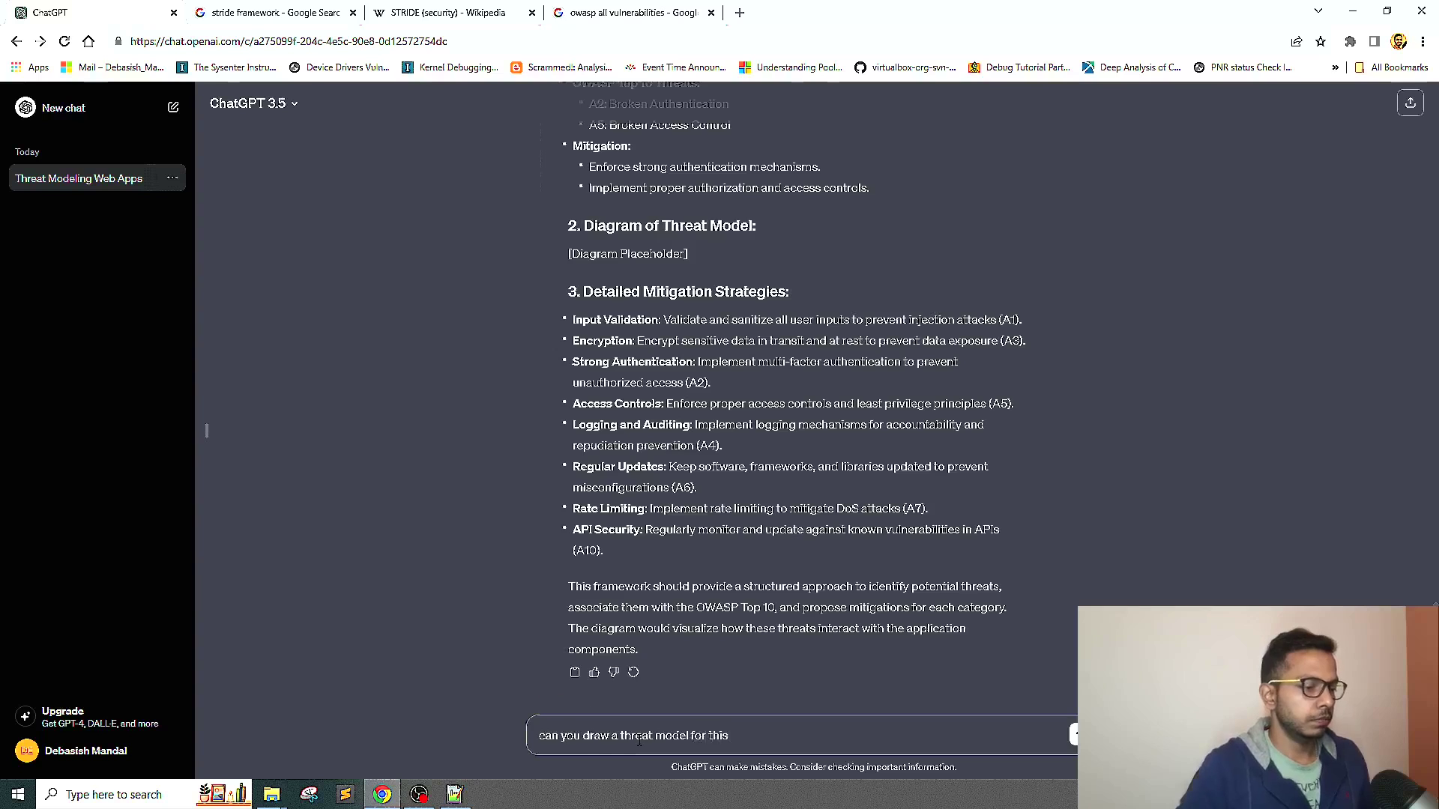
key("Return")
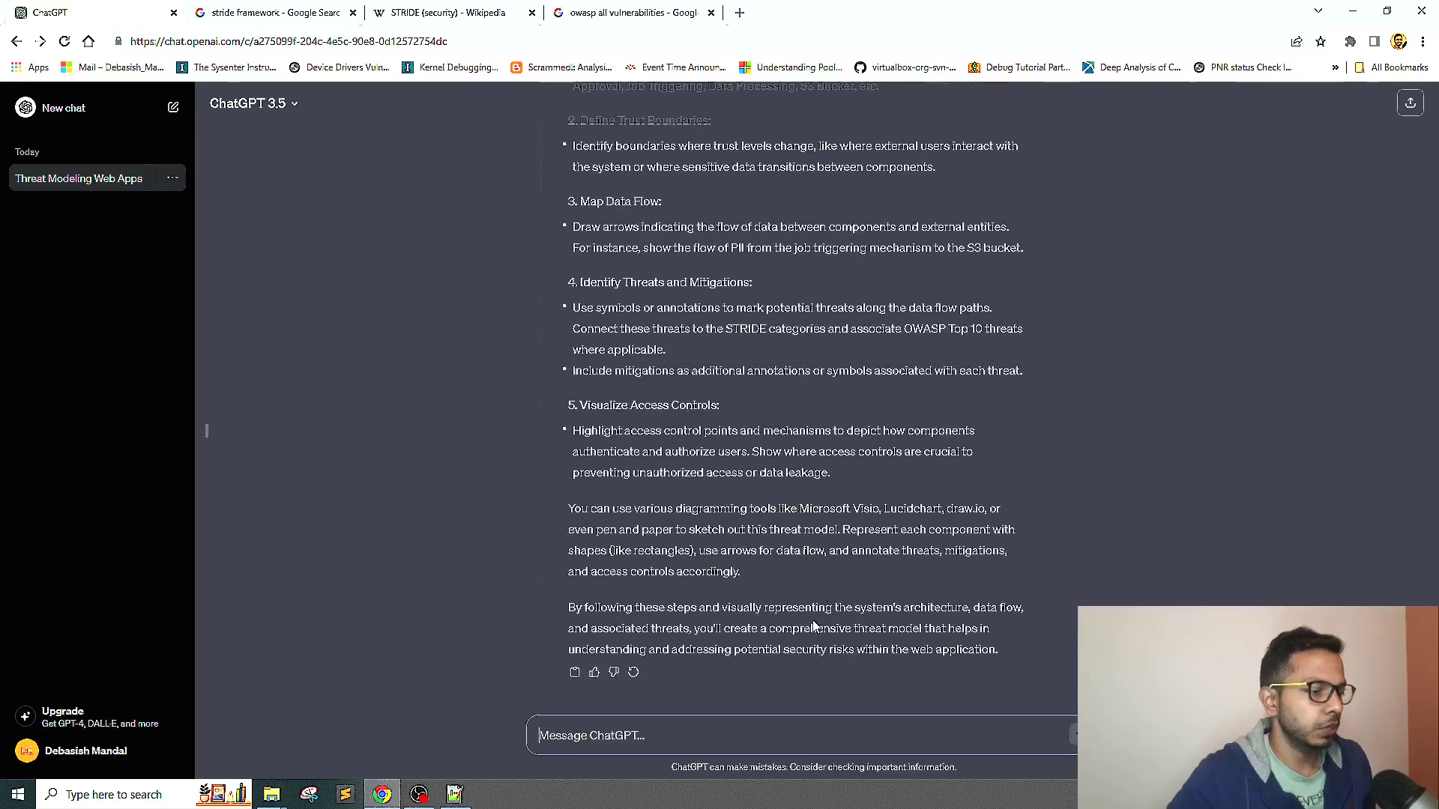
- Request 'ASCII art of the threat model' and look over the diagram that comes back
type("ASC")
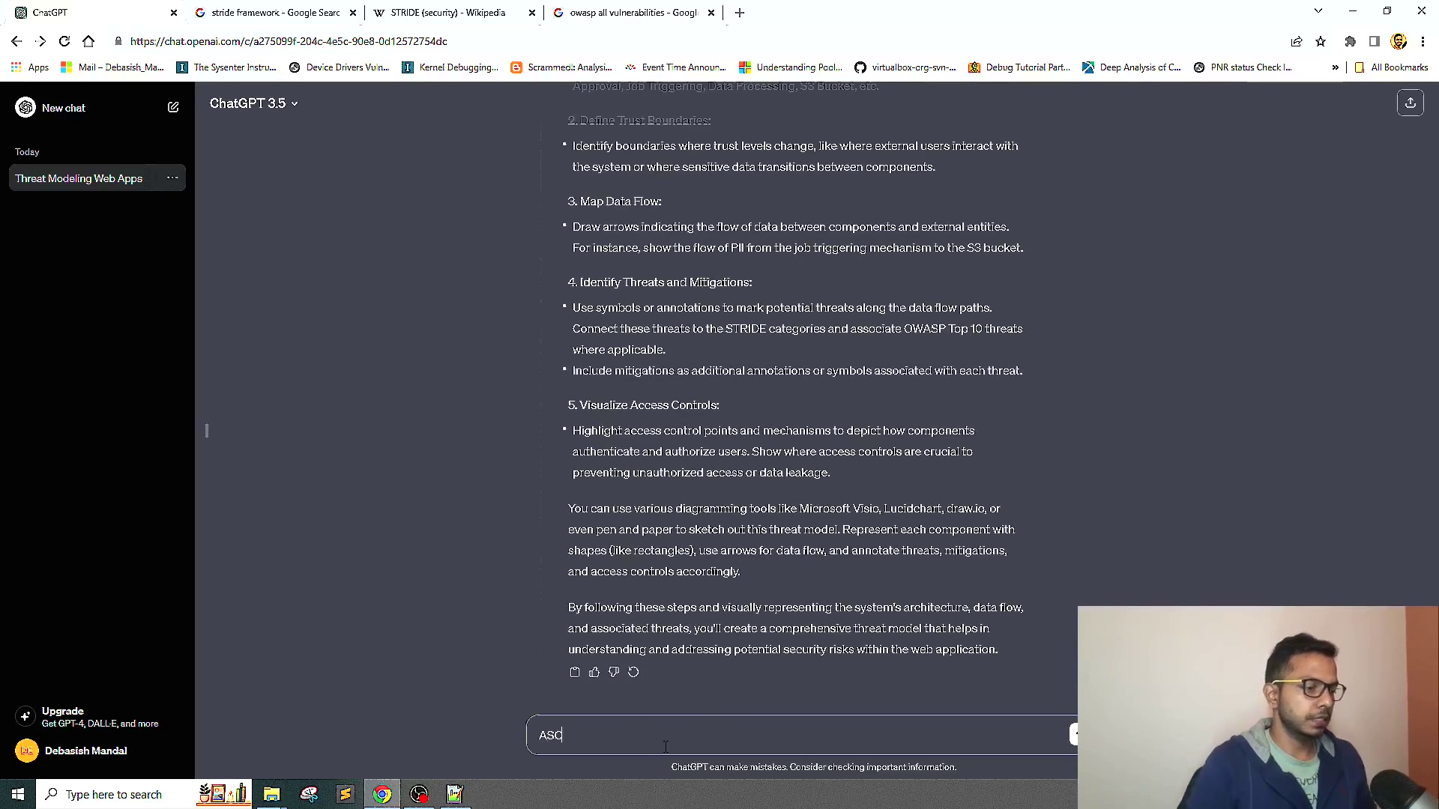
type("II art o")
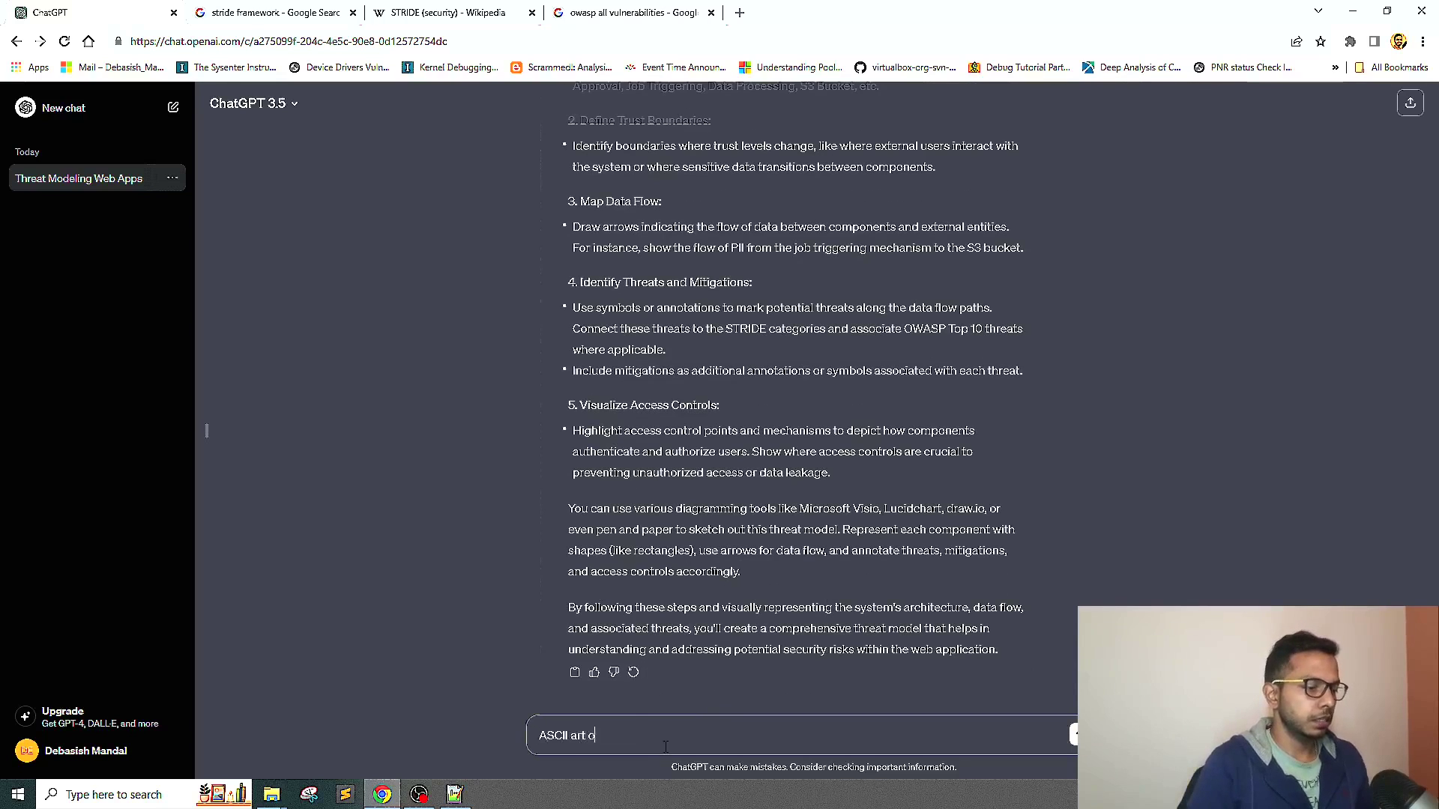
type("f the threat model")
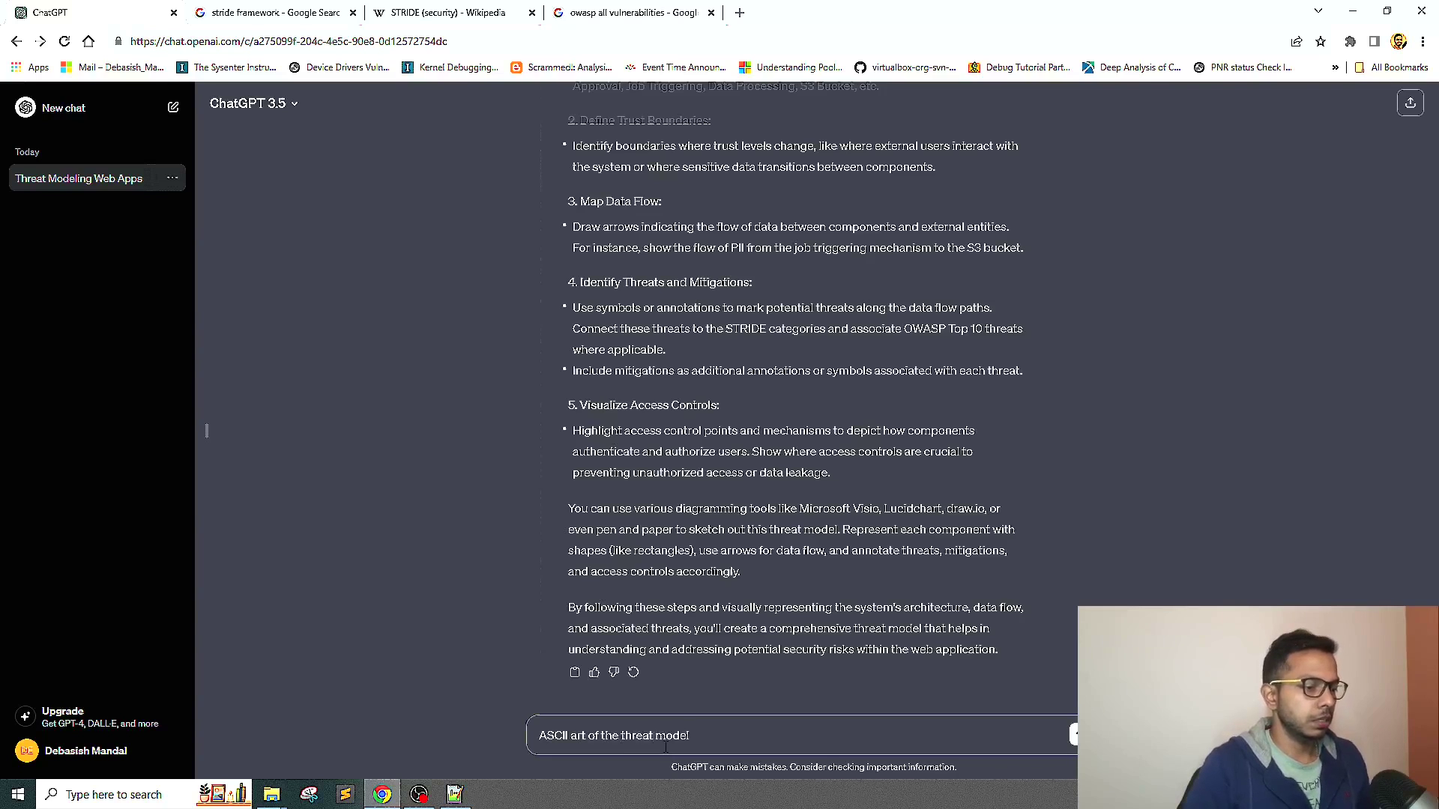
key("Return")
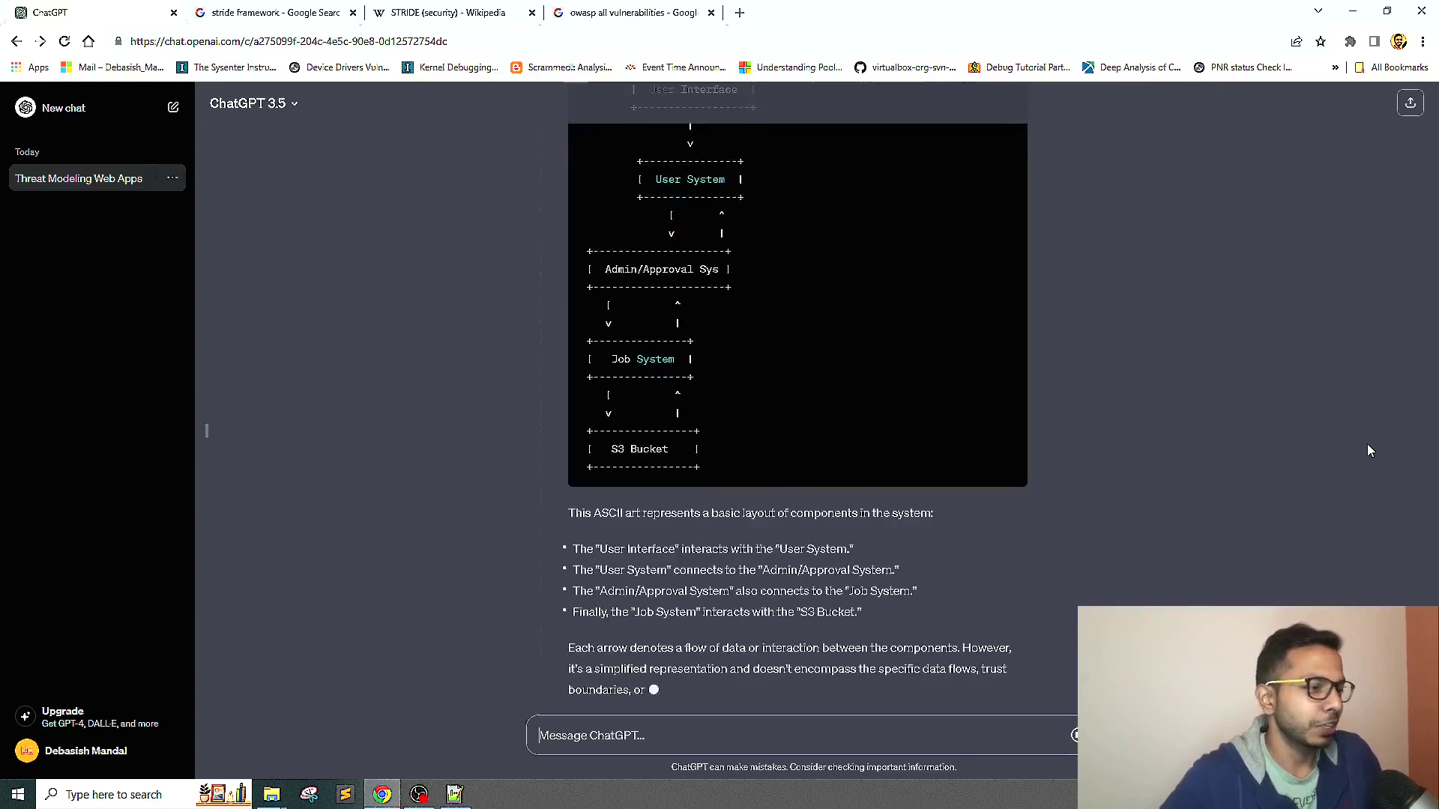
scroll(1317, 474, "up", 2)
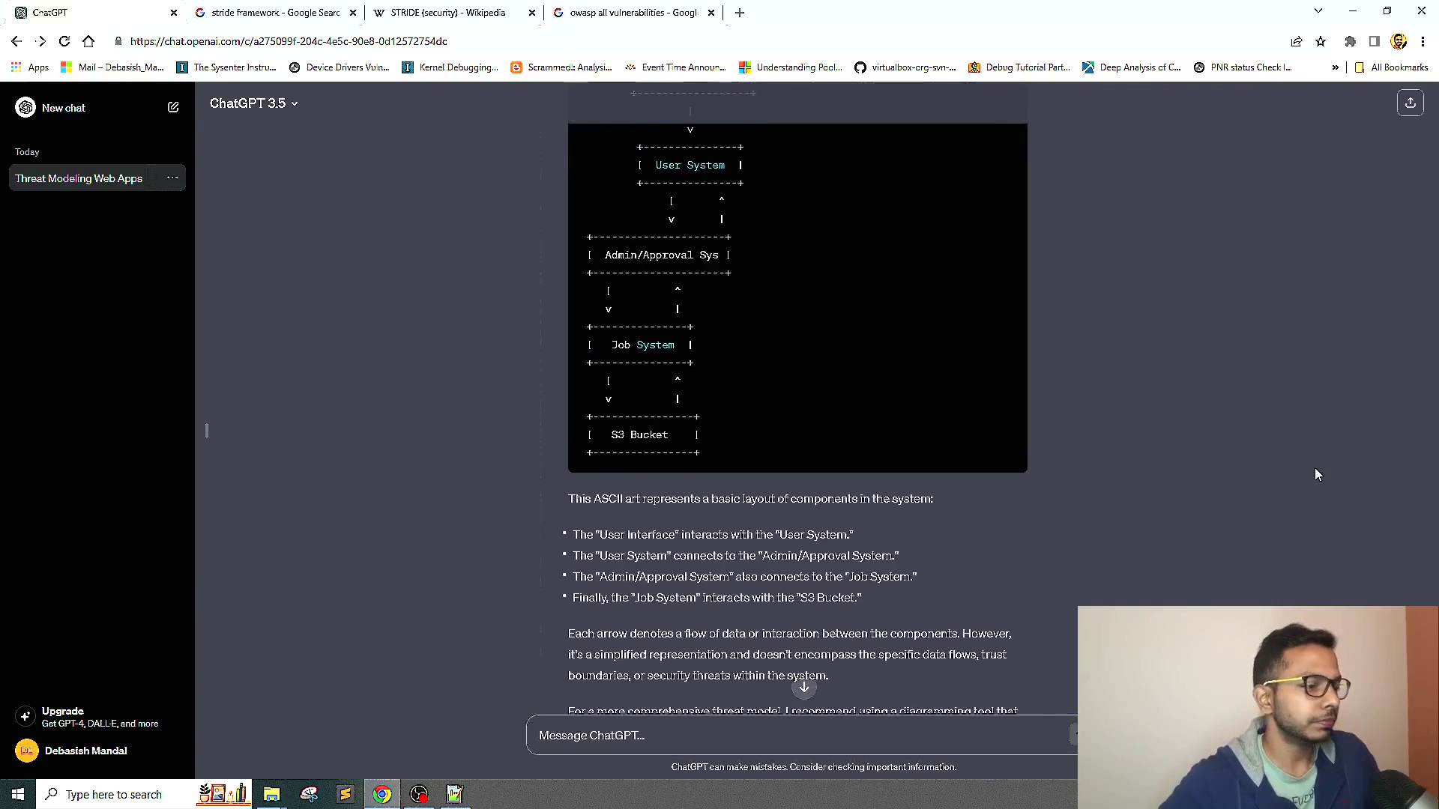
scroll(1317, 474, "up", 4)
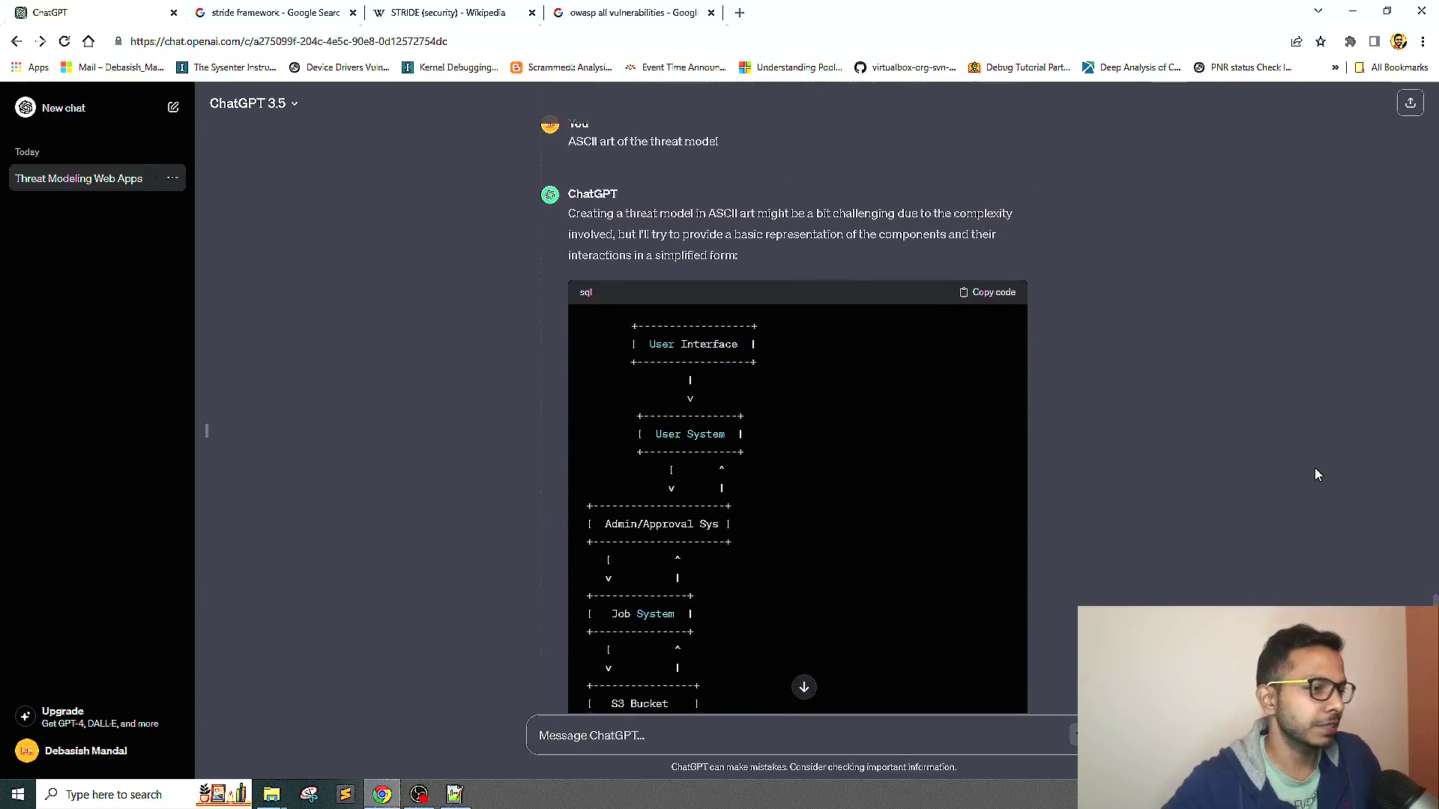
scroll(1318, 473, "down", 1)
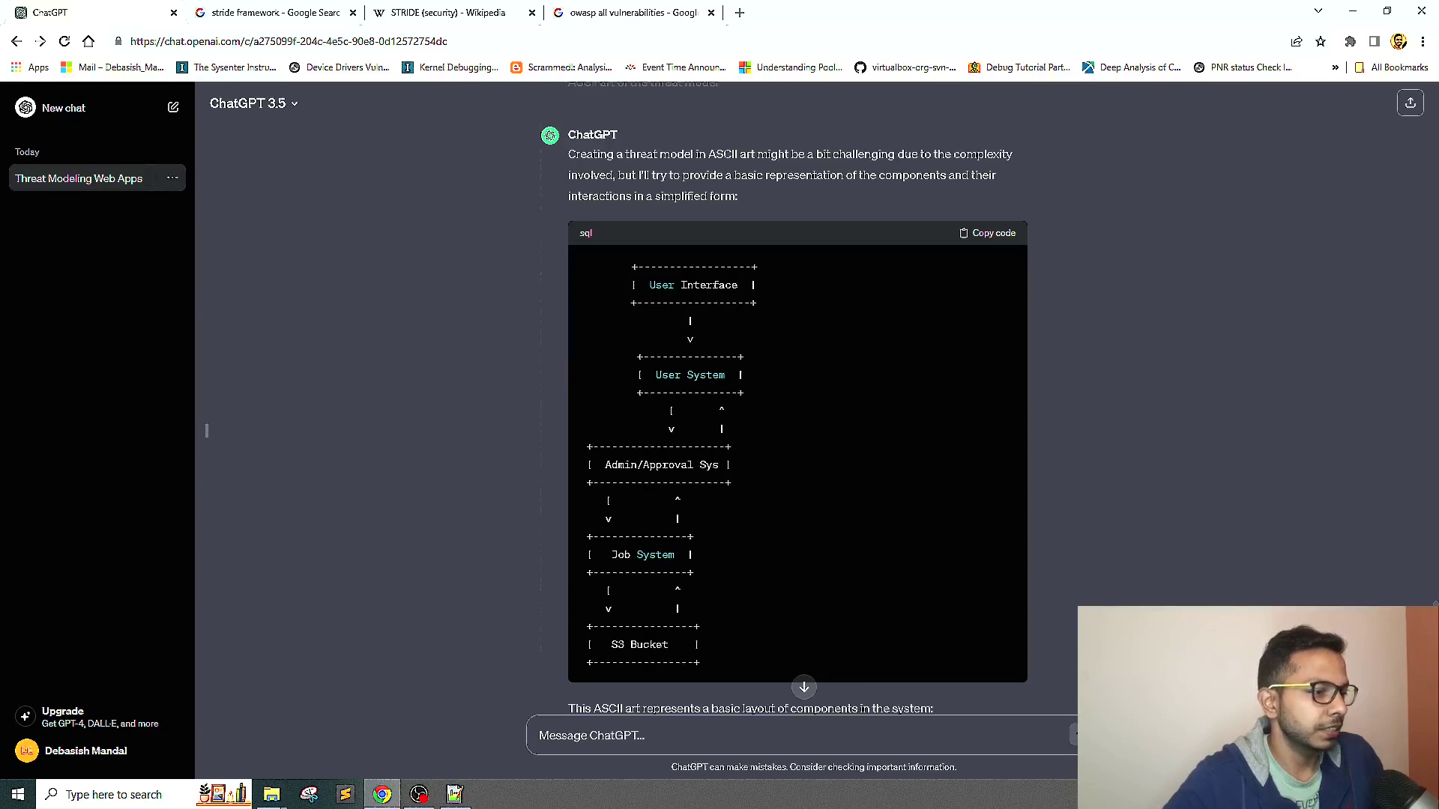
- Highlight the Admin/Approval Sys, Job System and S3 Bucket lines in the ASCII diagram
left_click_drag(598, 465, 761, 461)
left_click_drag(589, 465, 728, 464)
left_click_drag(606, 554, 708, 553)
left_click_drag(616, 645, 751, 630)
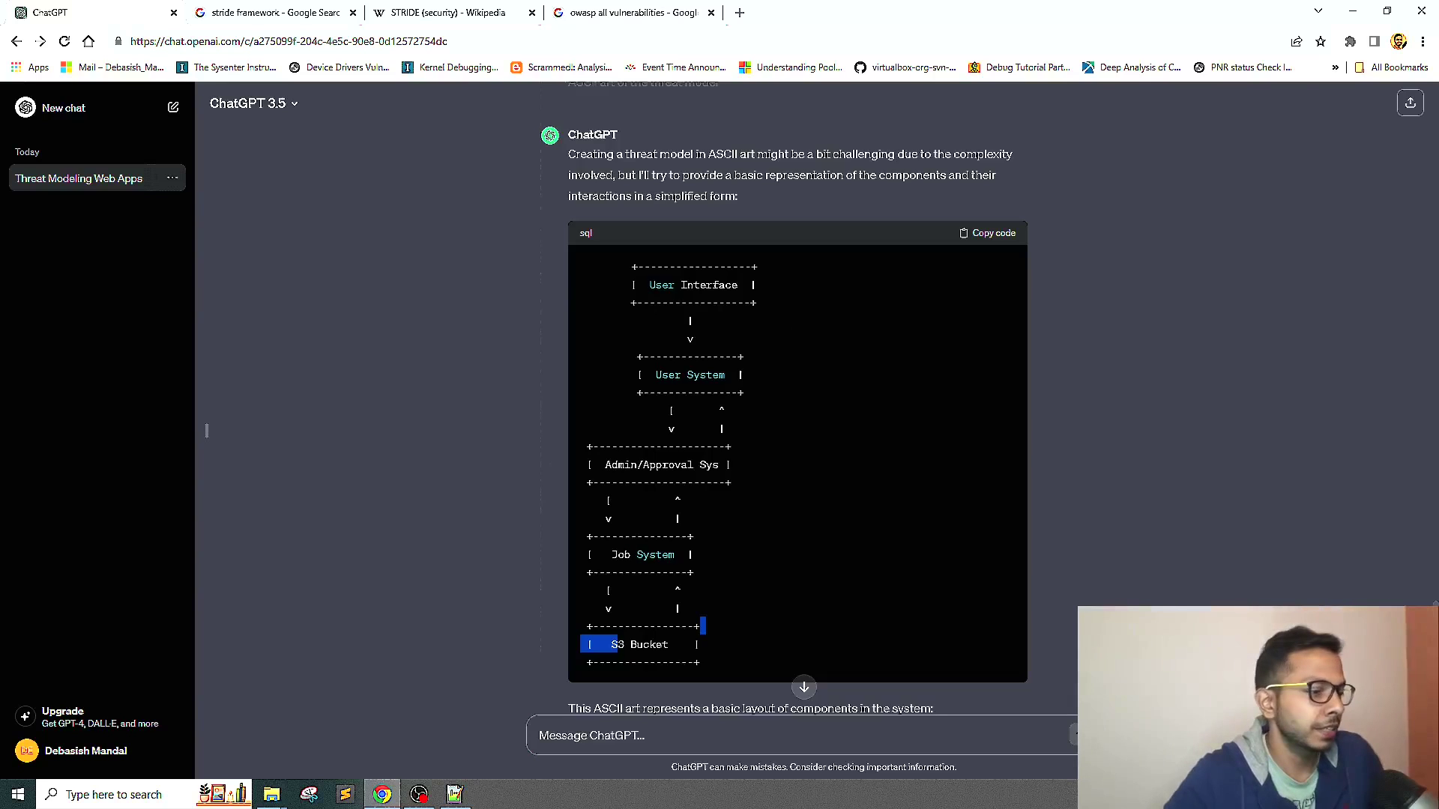
triple_click(761, 616)
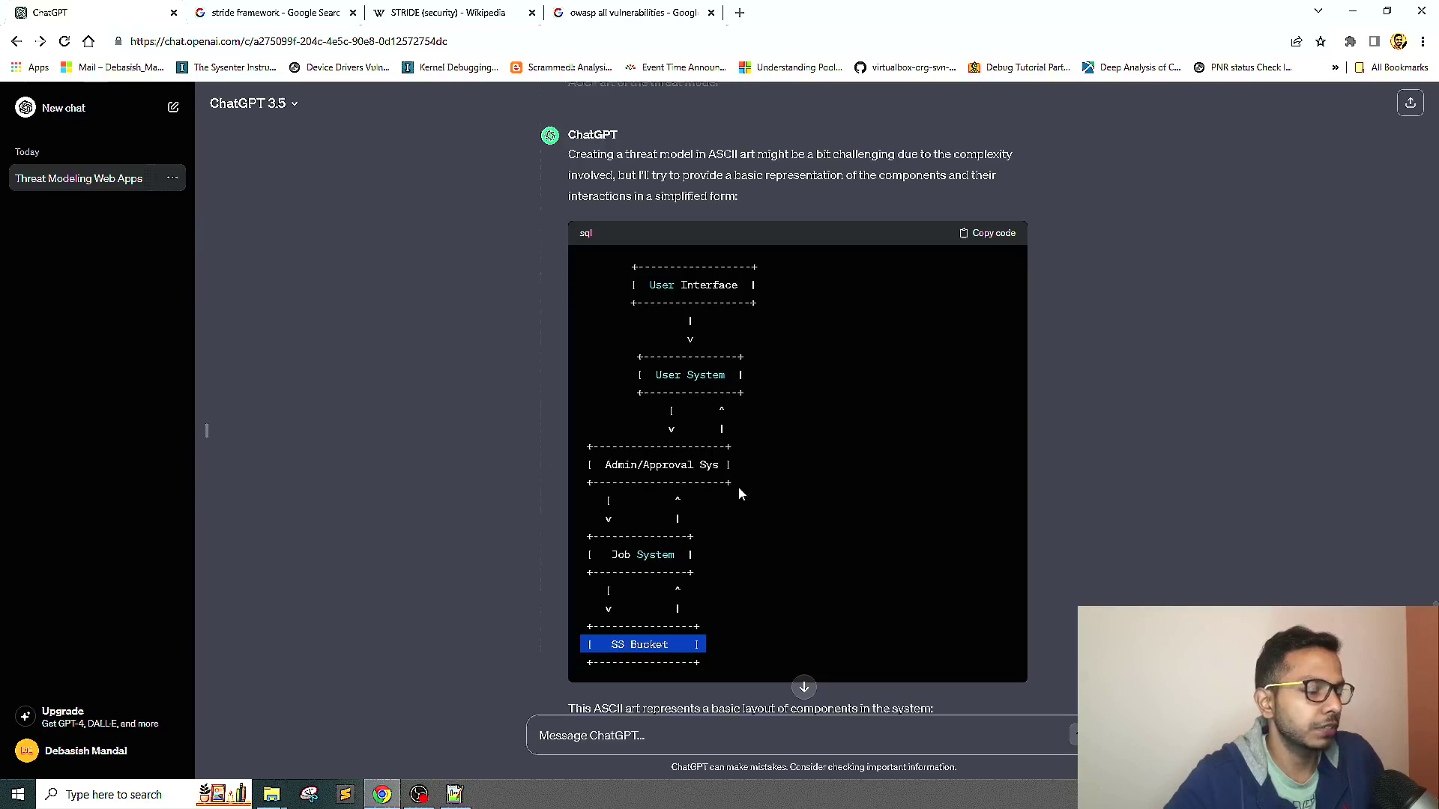
scroll(1366, 524, "down", 3)
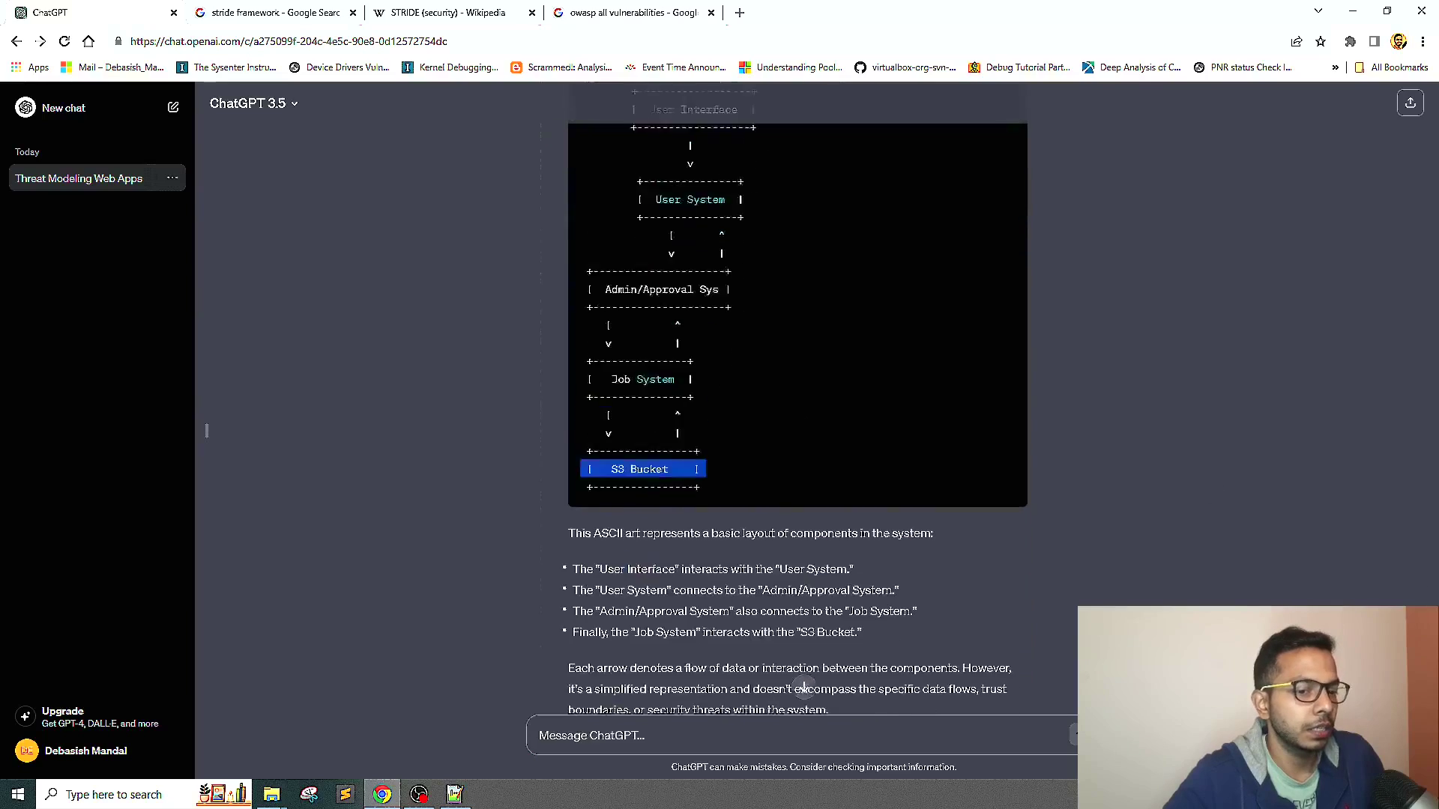
scroll(1433, 417, "up", 20)
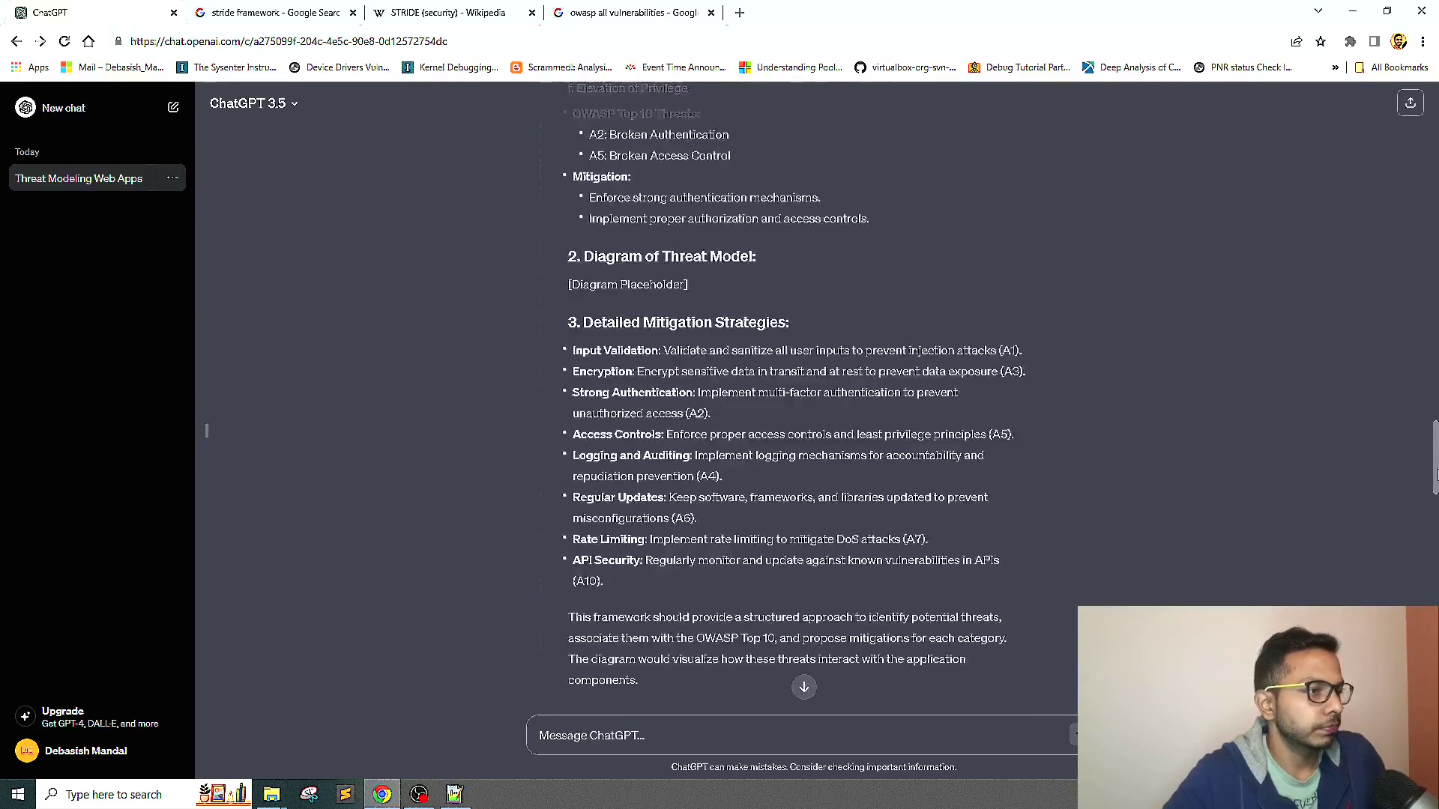
left_click_drag(1434, 417, 1433, 135)
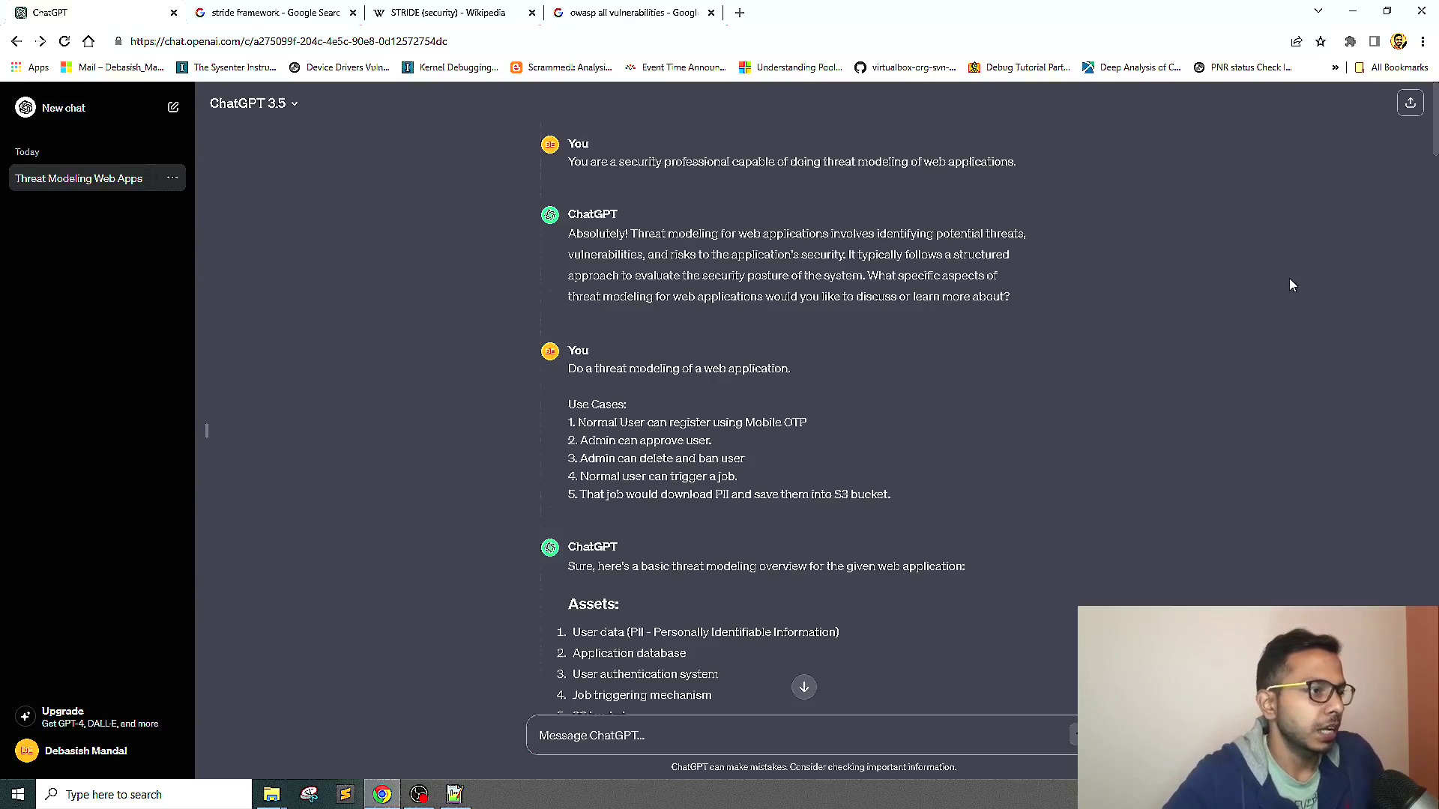
left_click(450, 797)
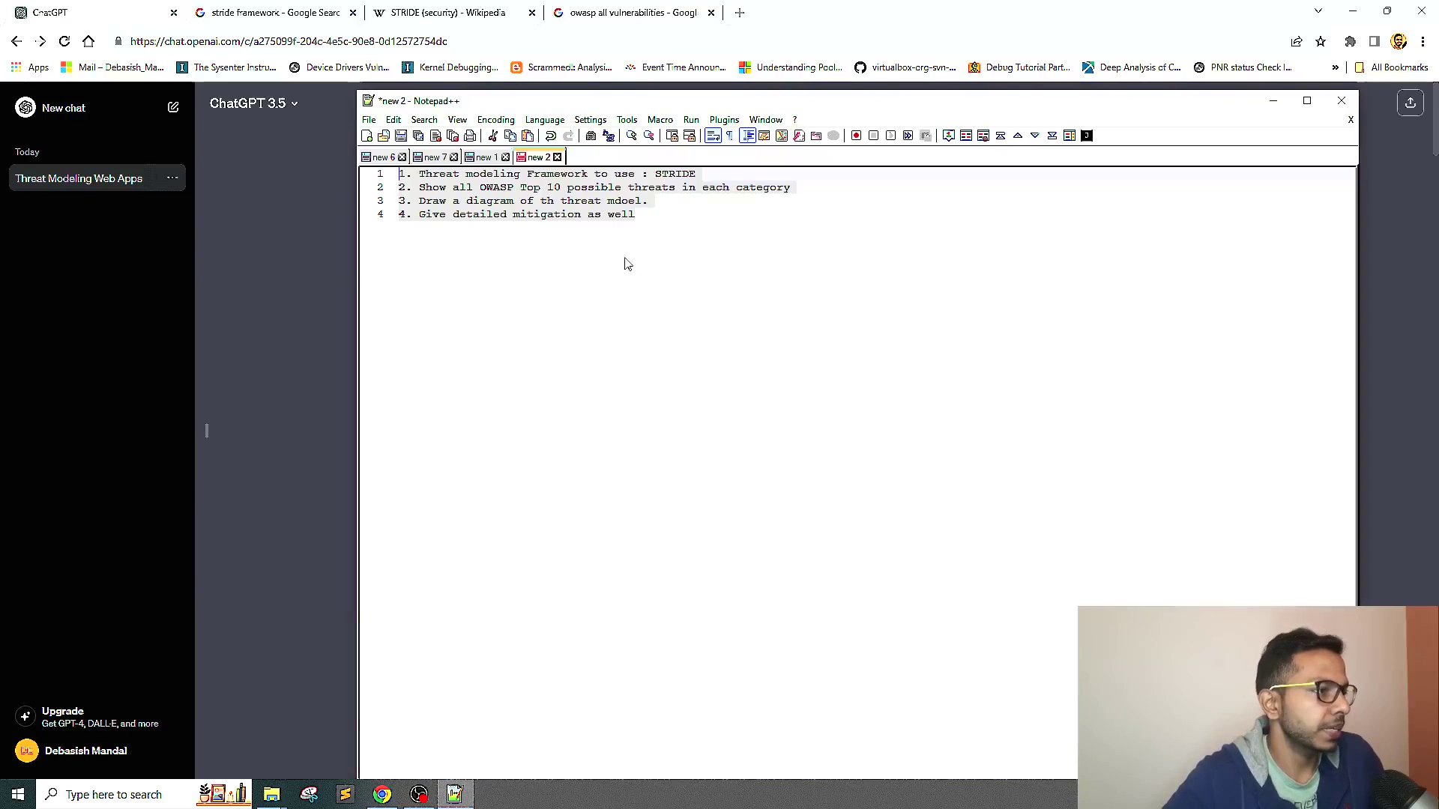
left_click(295, 344)
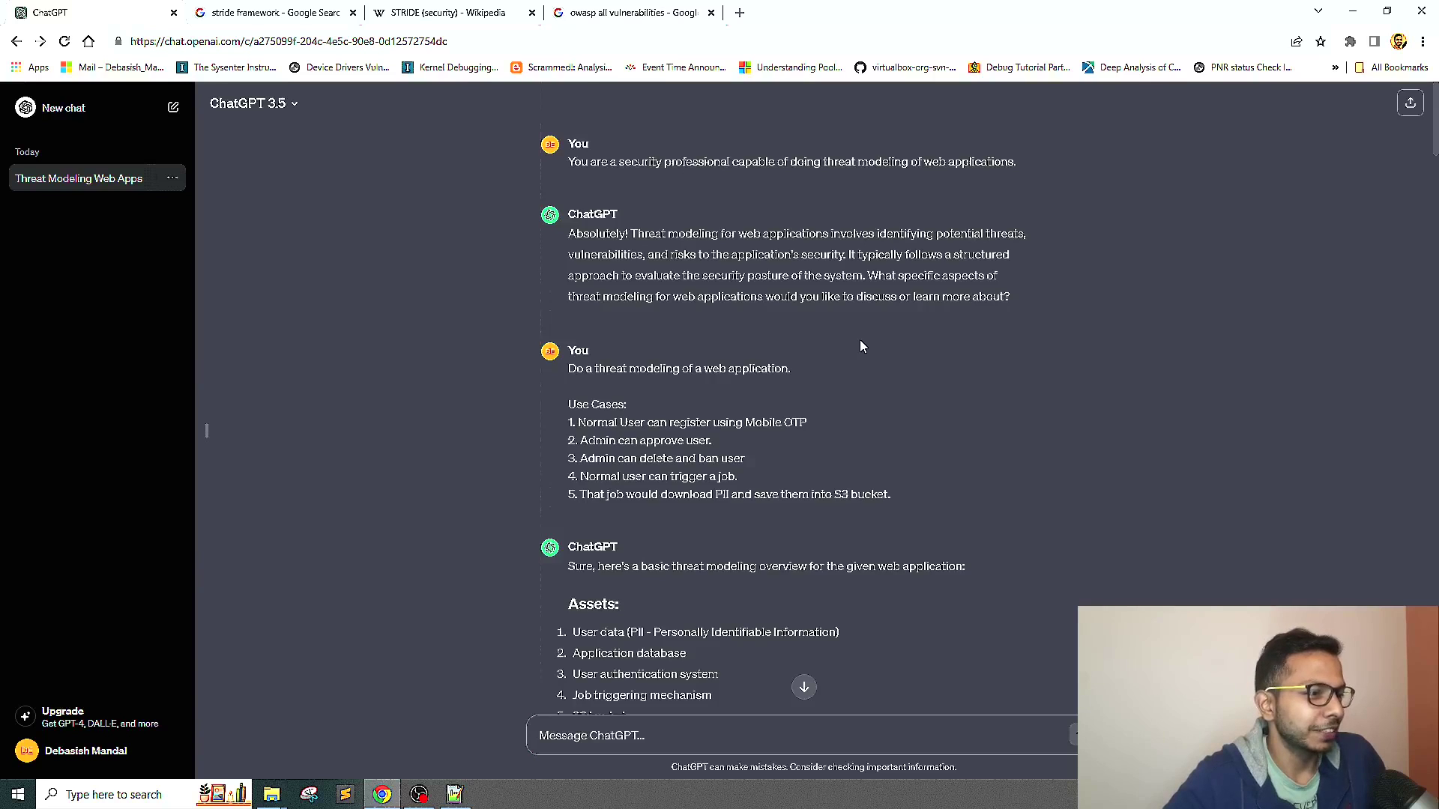
- Highlight the ASCII reply's notes on diagramming tools, arrow meaning, and Job System to S3 Bucket
left_click_drag(1434, 218, 1434, 525)
triple_click(965, 586)
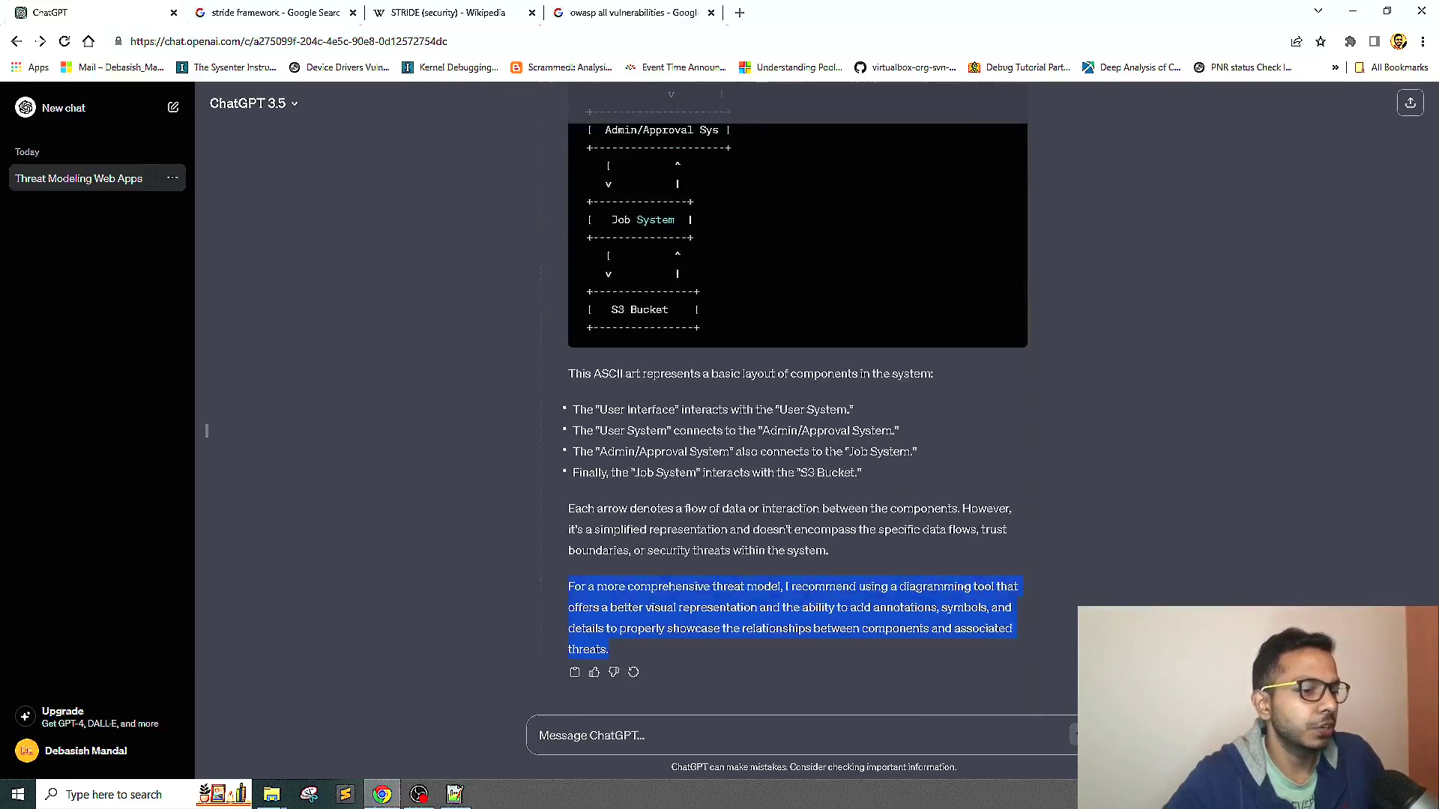
left_click(980, 529)
triple_click(979, 529)
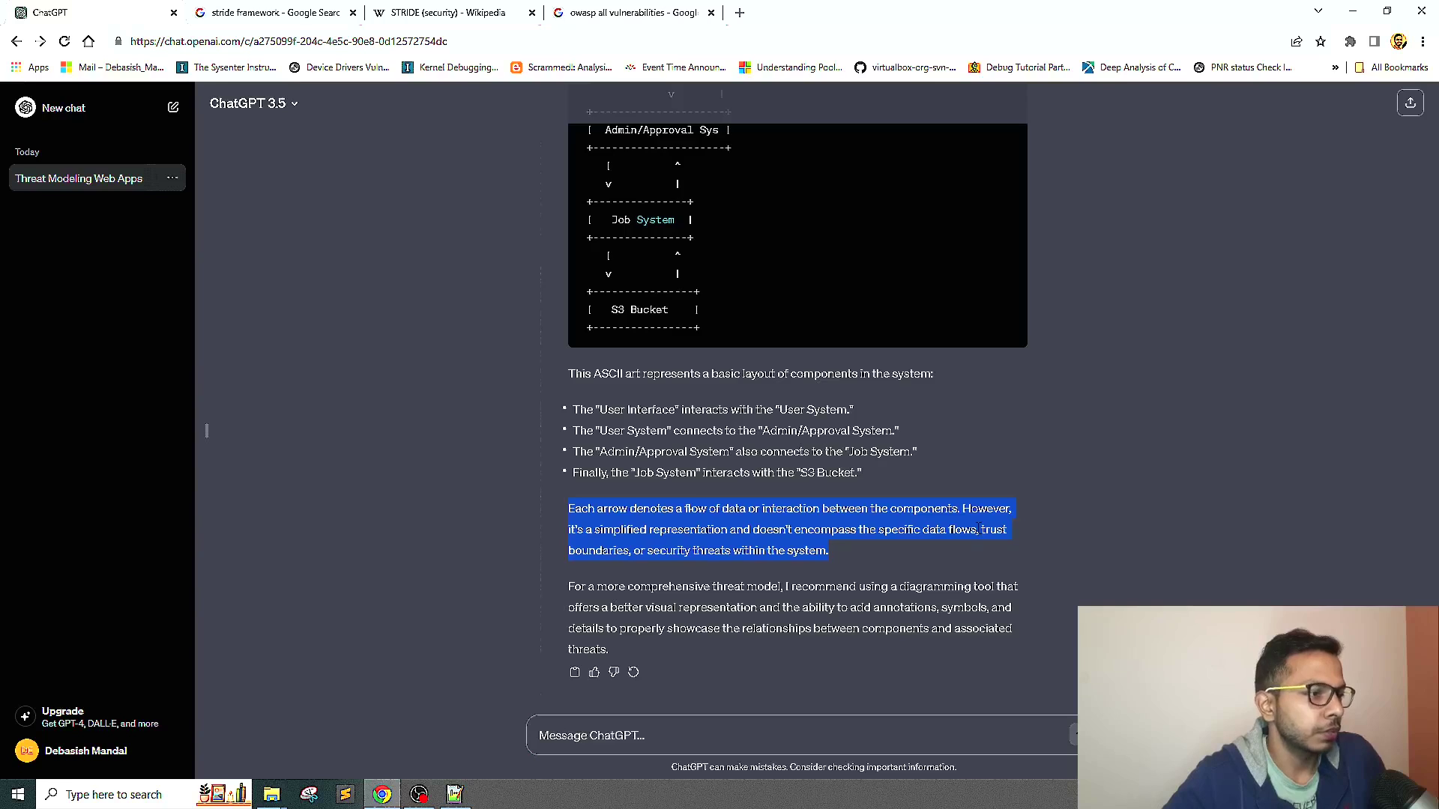
triple_click(882, 470)
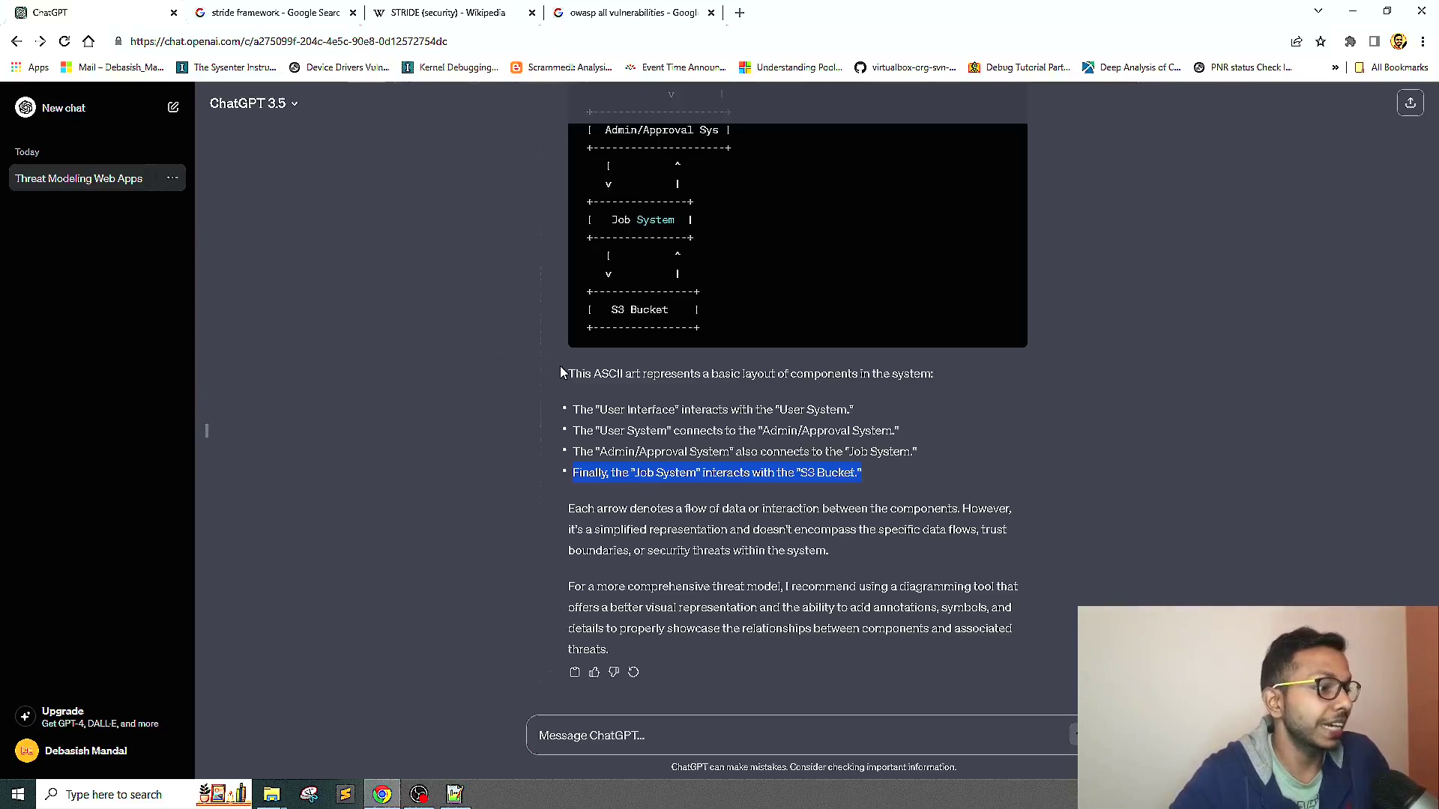
triple_click(624, 371)
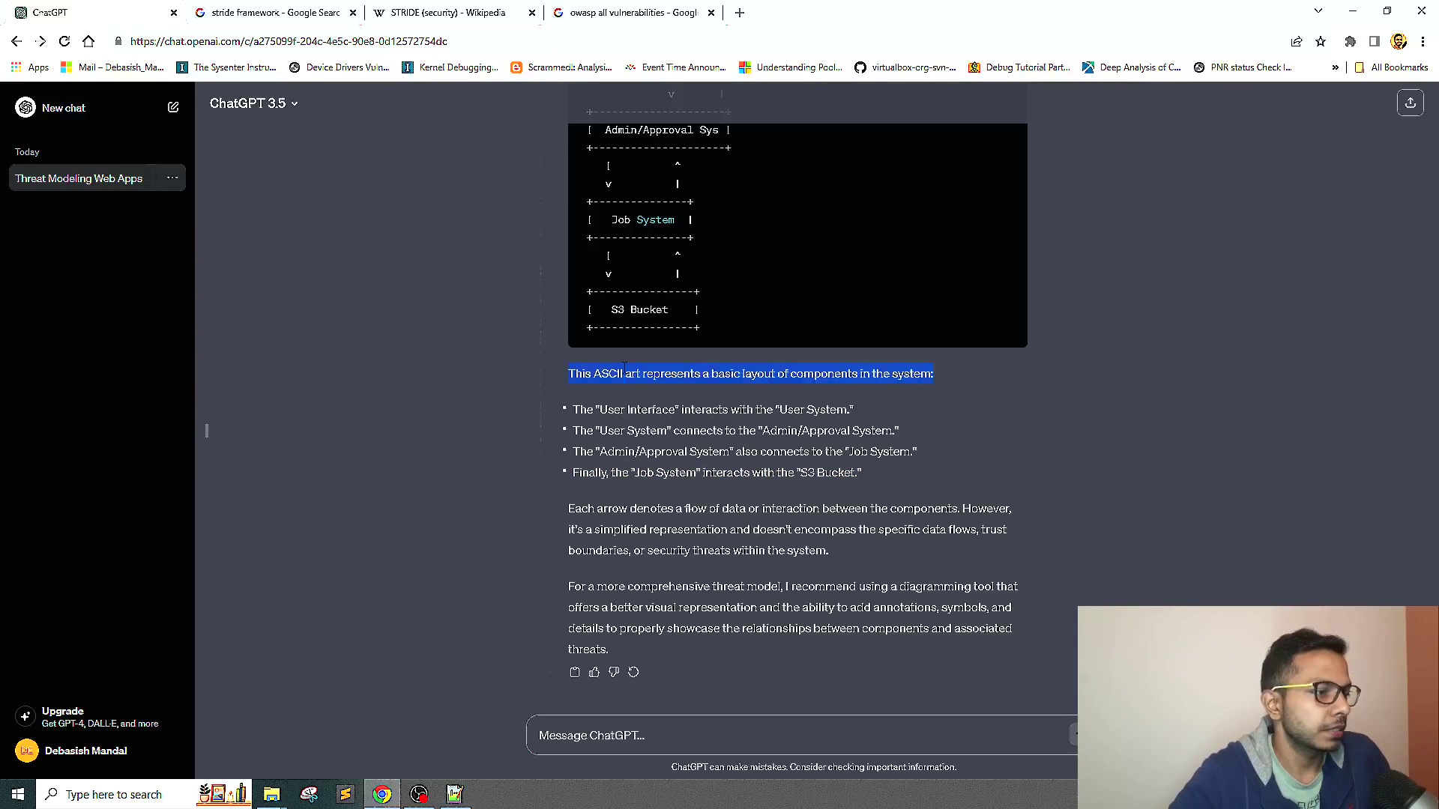
left_click(510, 384)
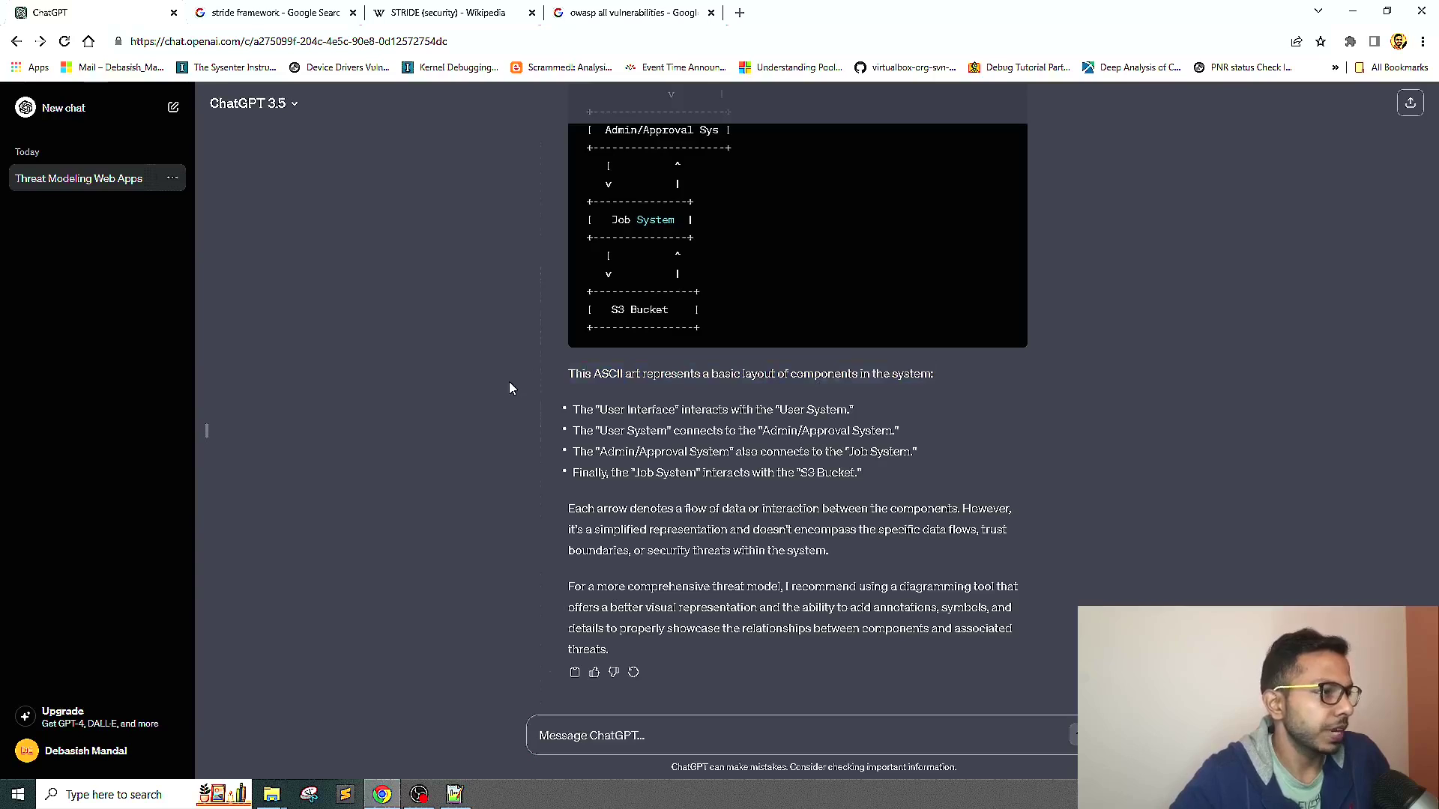